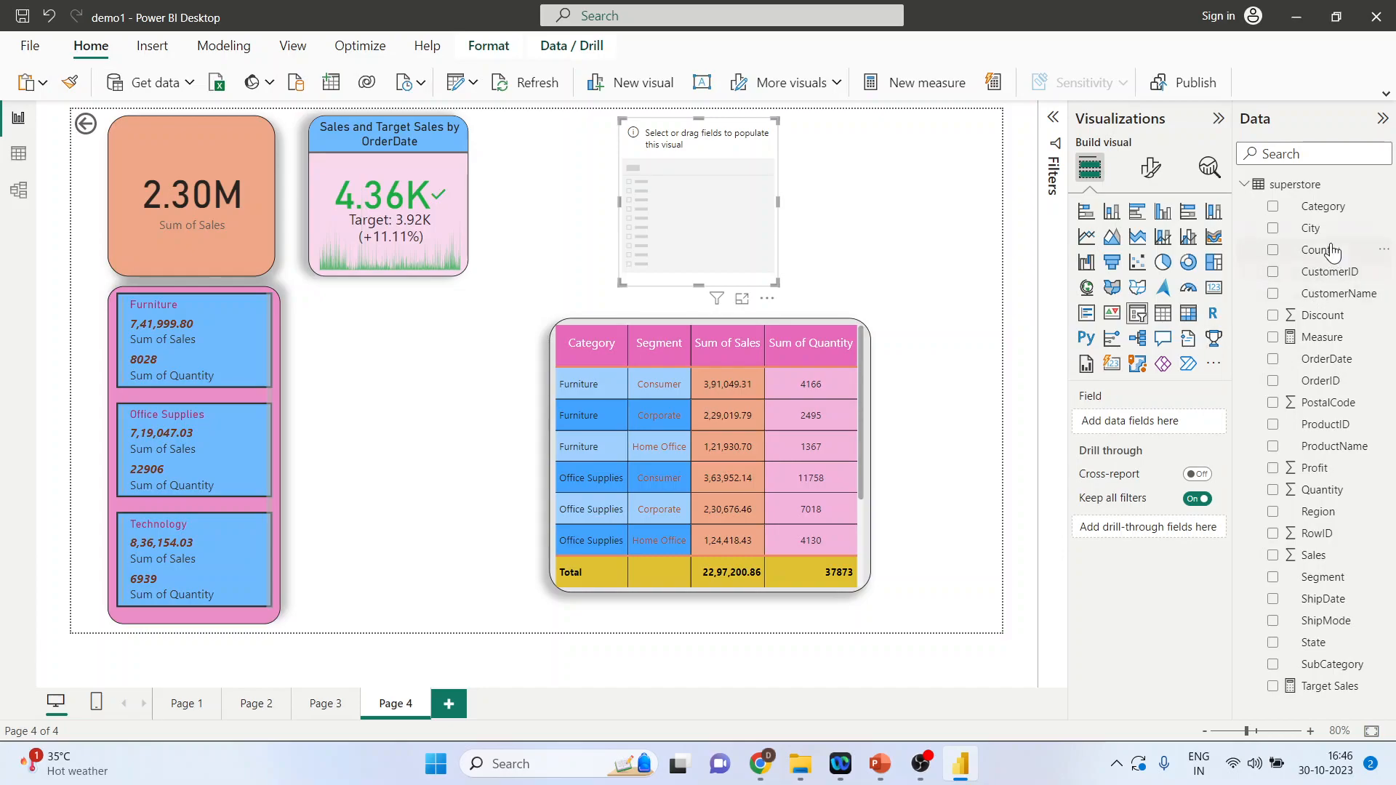
Add the Category field to the slicer, and test it with Furniture, Office Supplies and Technology before clearing the selection
drag(1307, 207, 1151, 417)
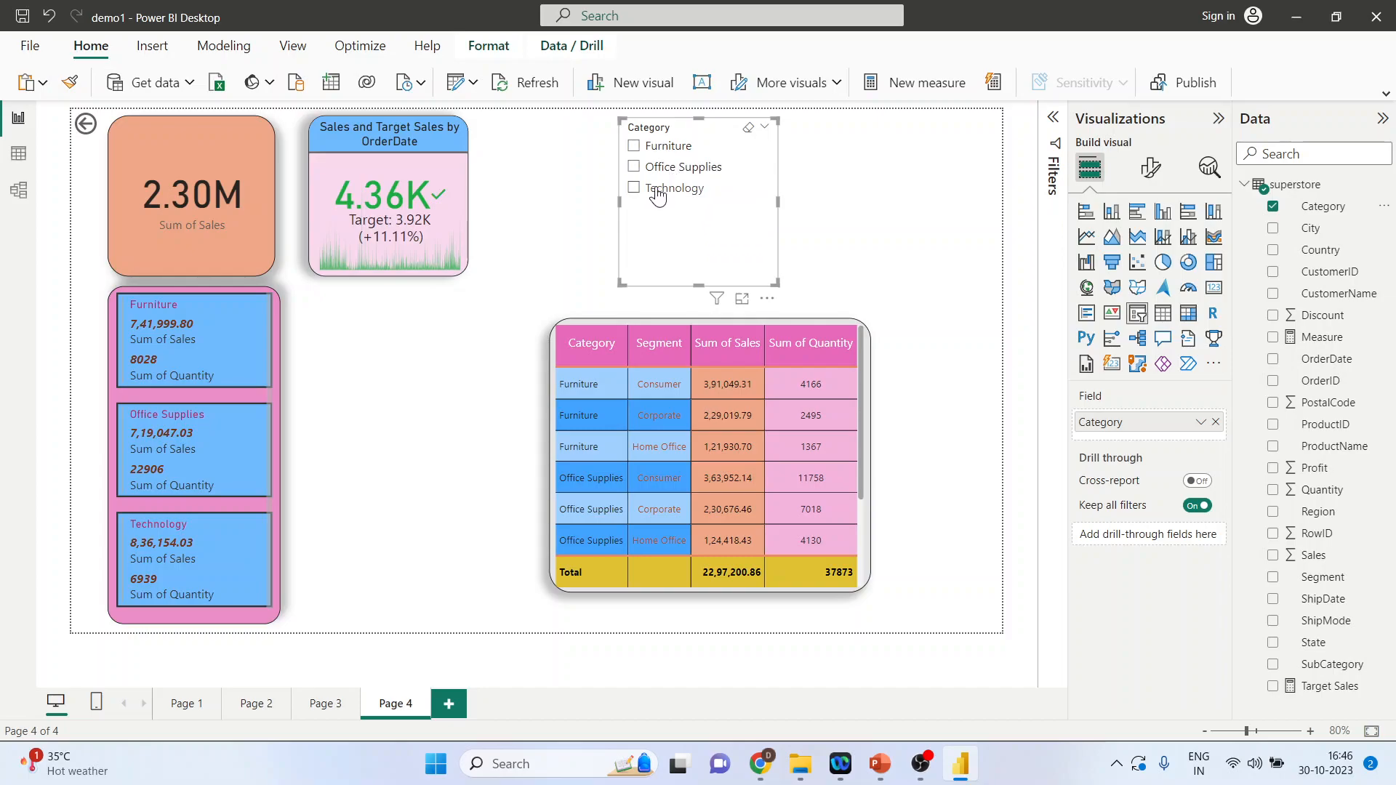
click(633, 148)
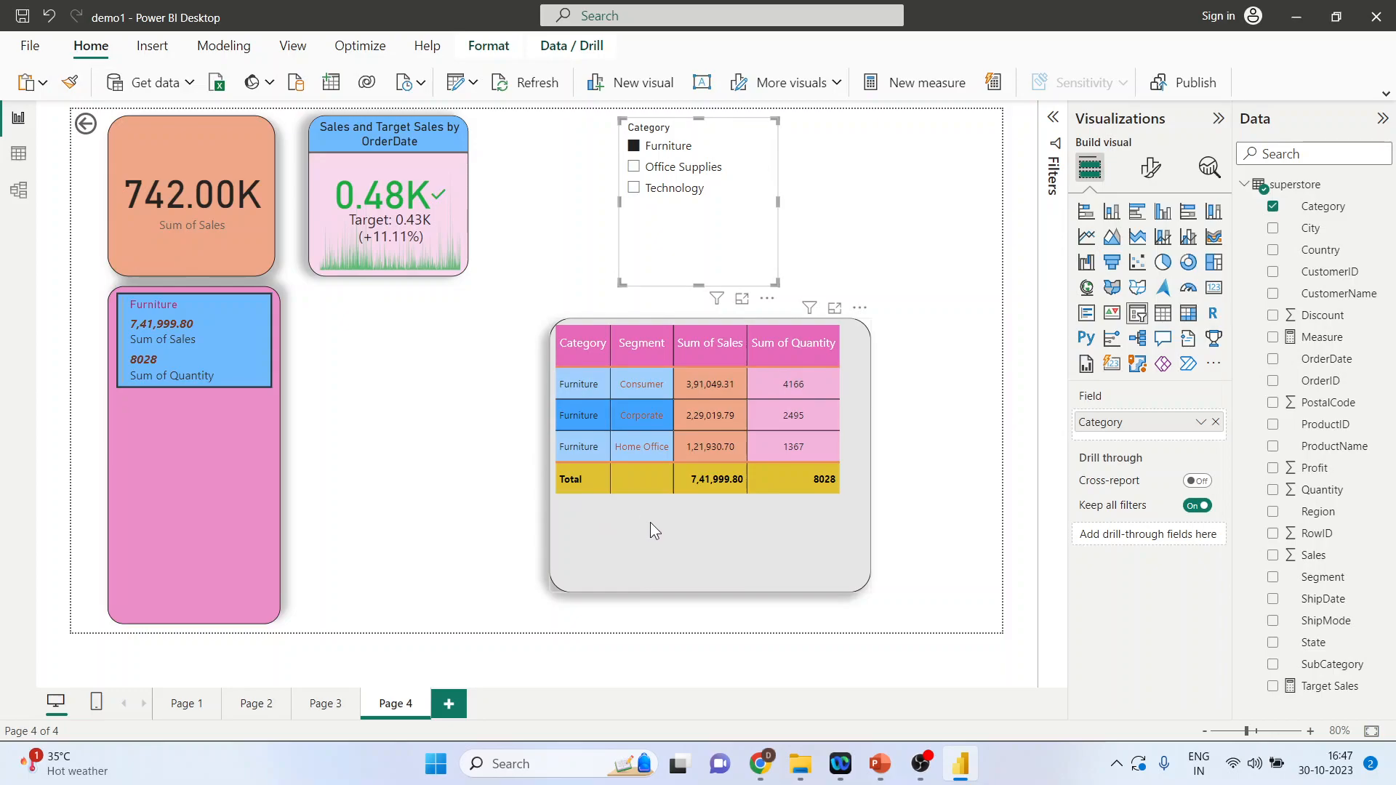
click(635, 168)
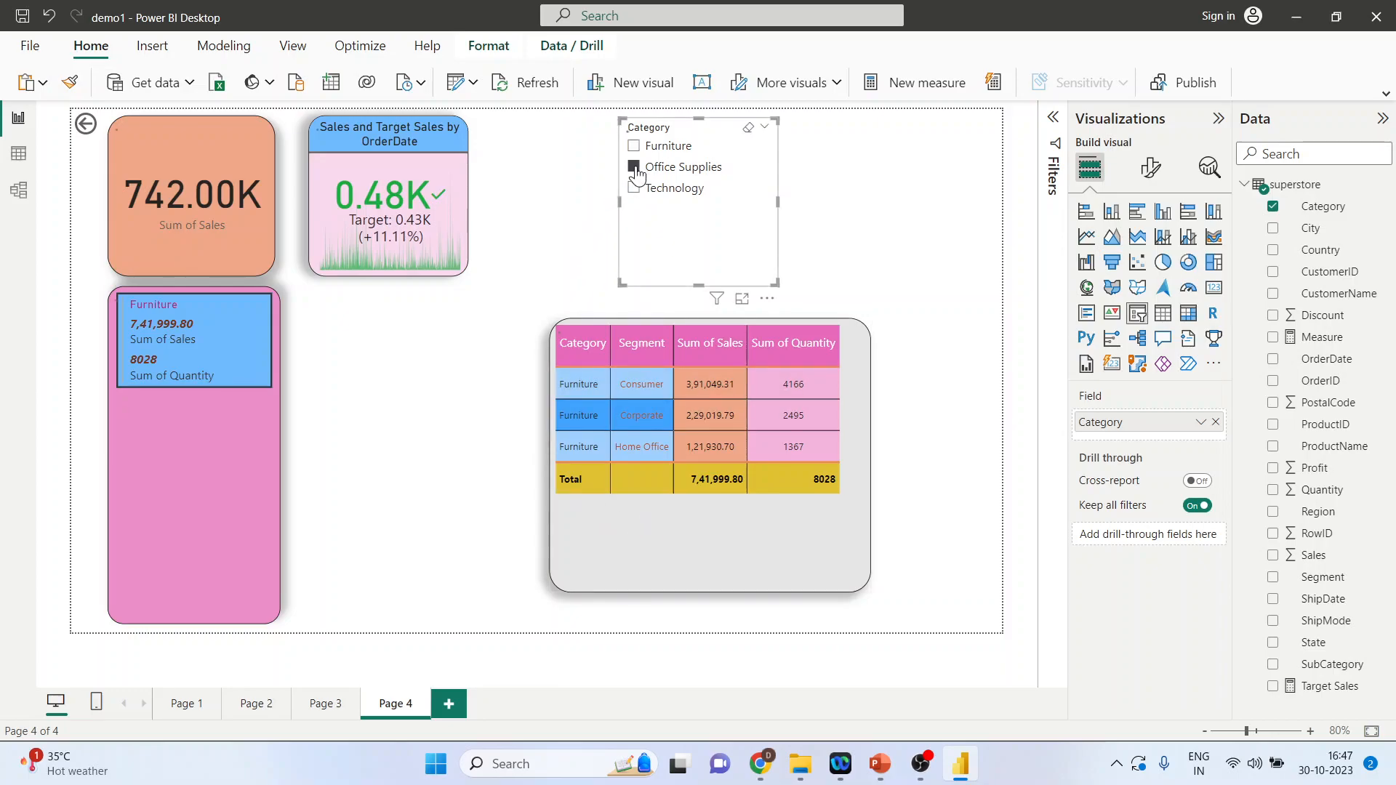
click(634, 191)
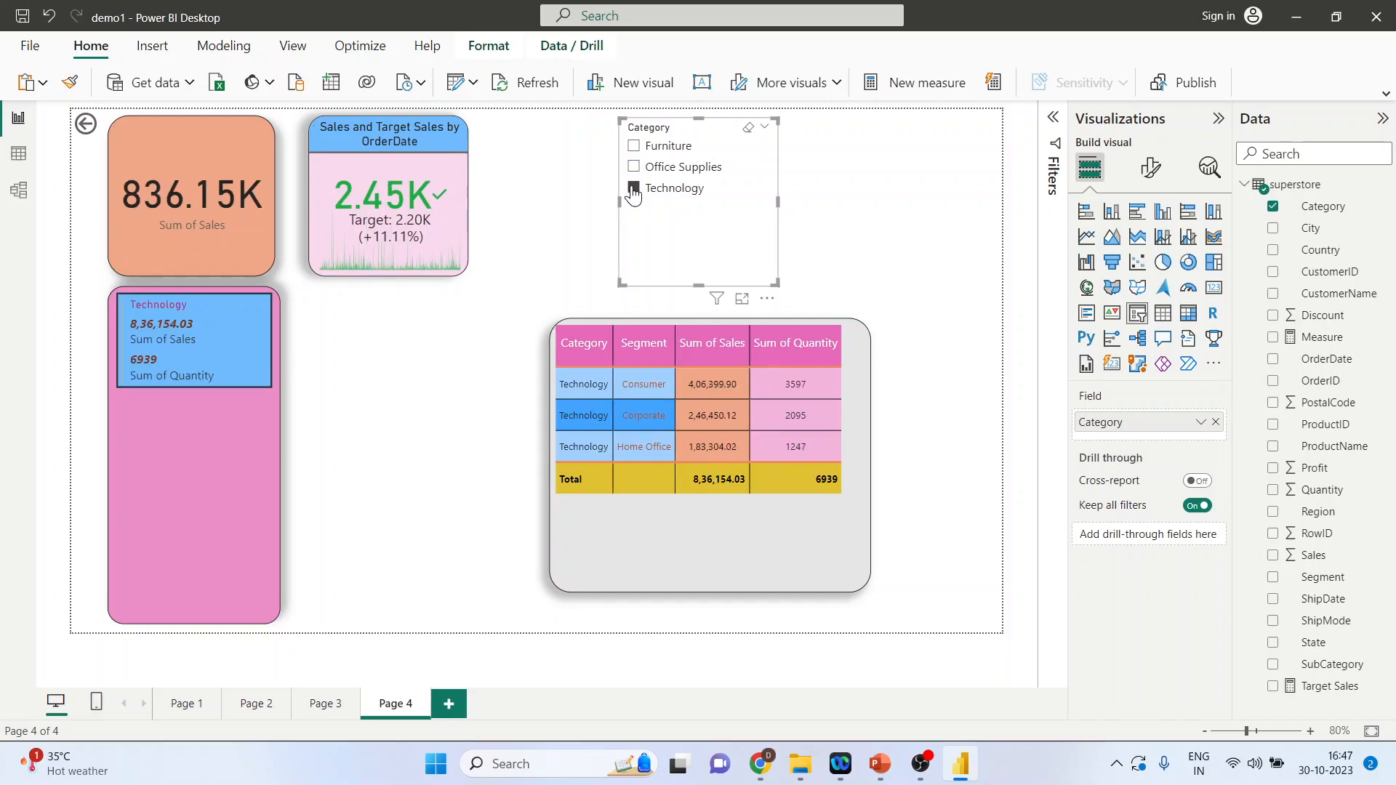
click(749, 129)
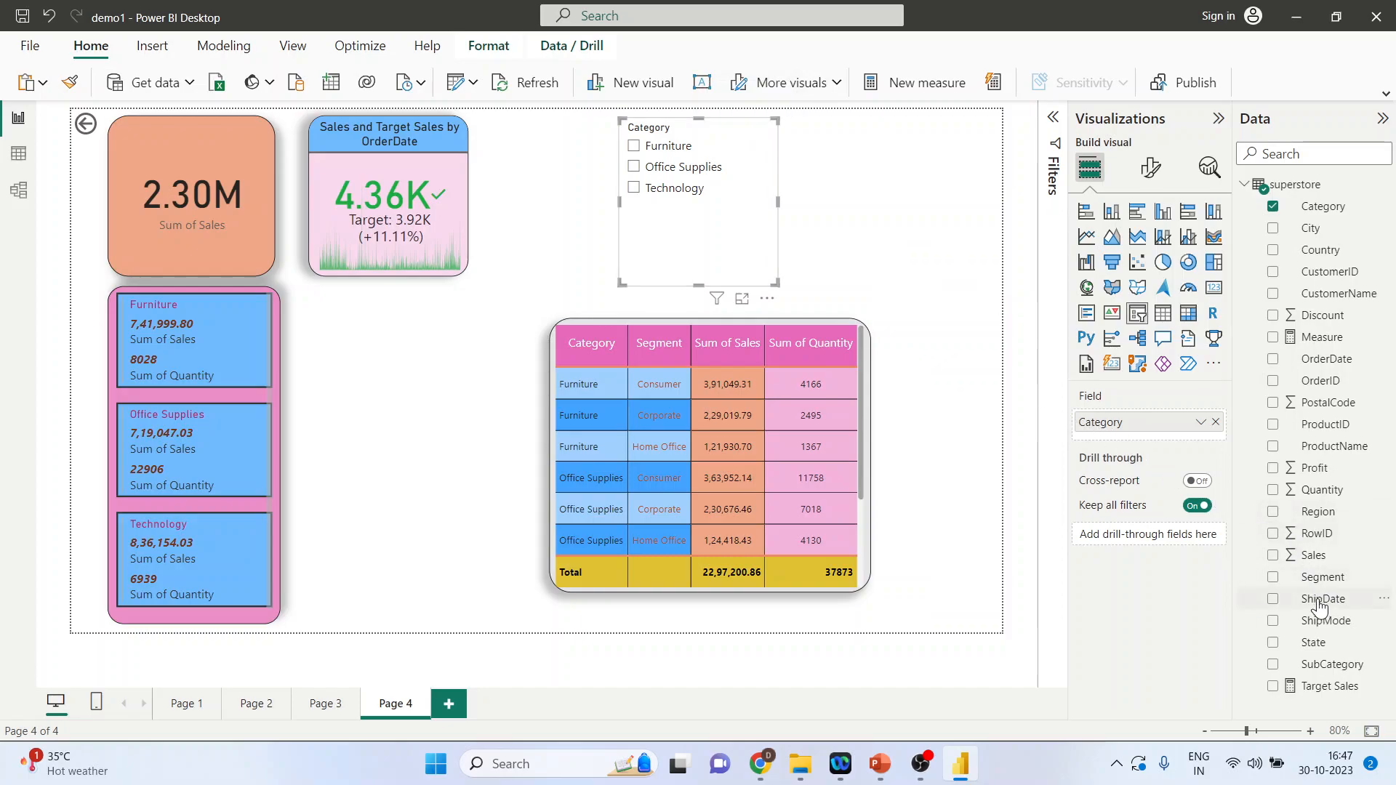
Add the Segment field below Category in the slicer, and filter by all of Furniture, then by its Corporate segment only
drag(1322, 578, 1155, 438)
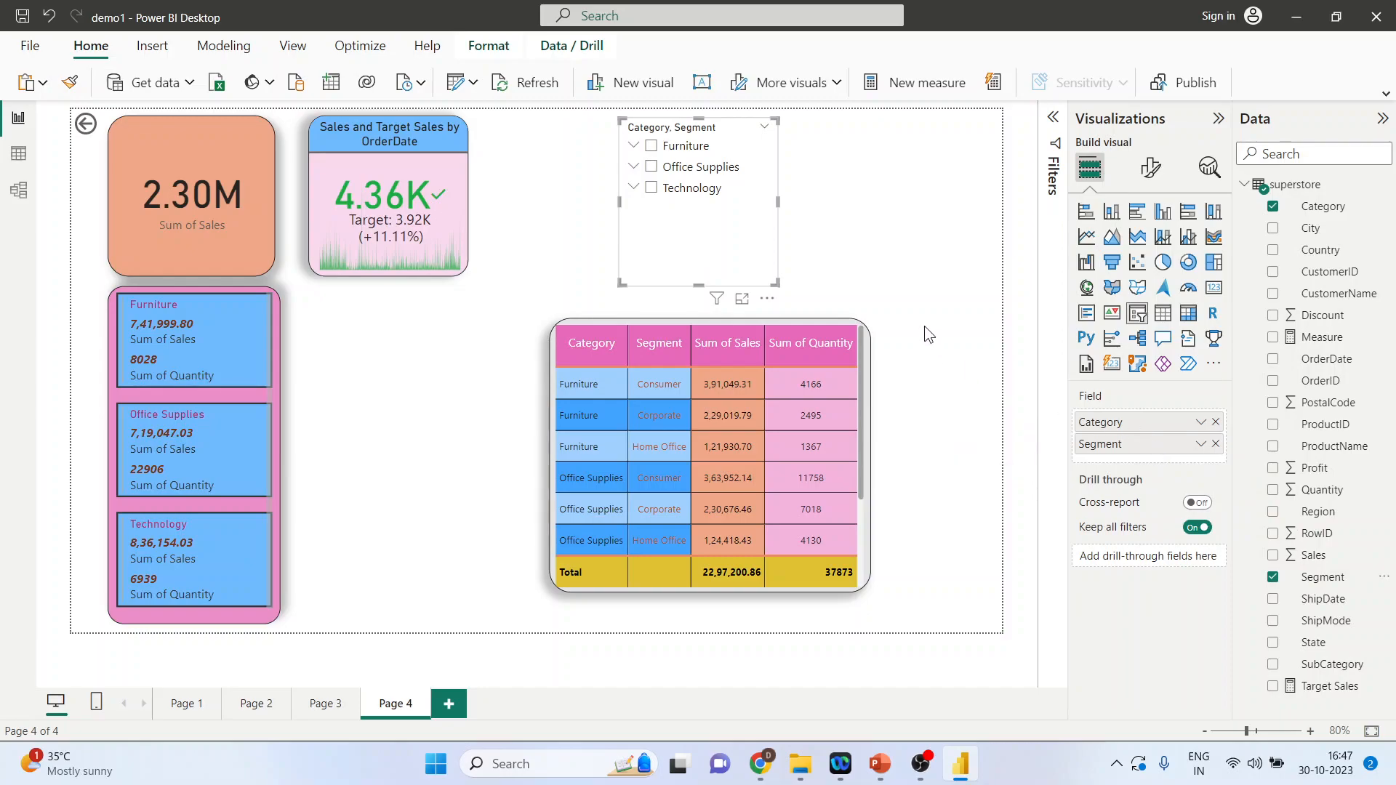
click(634, 148)
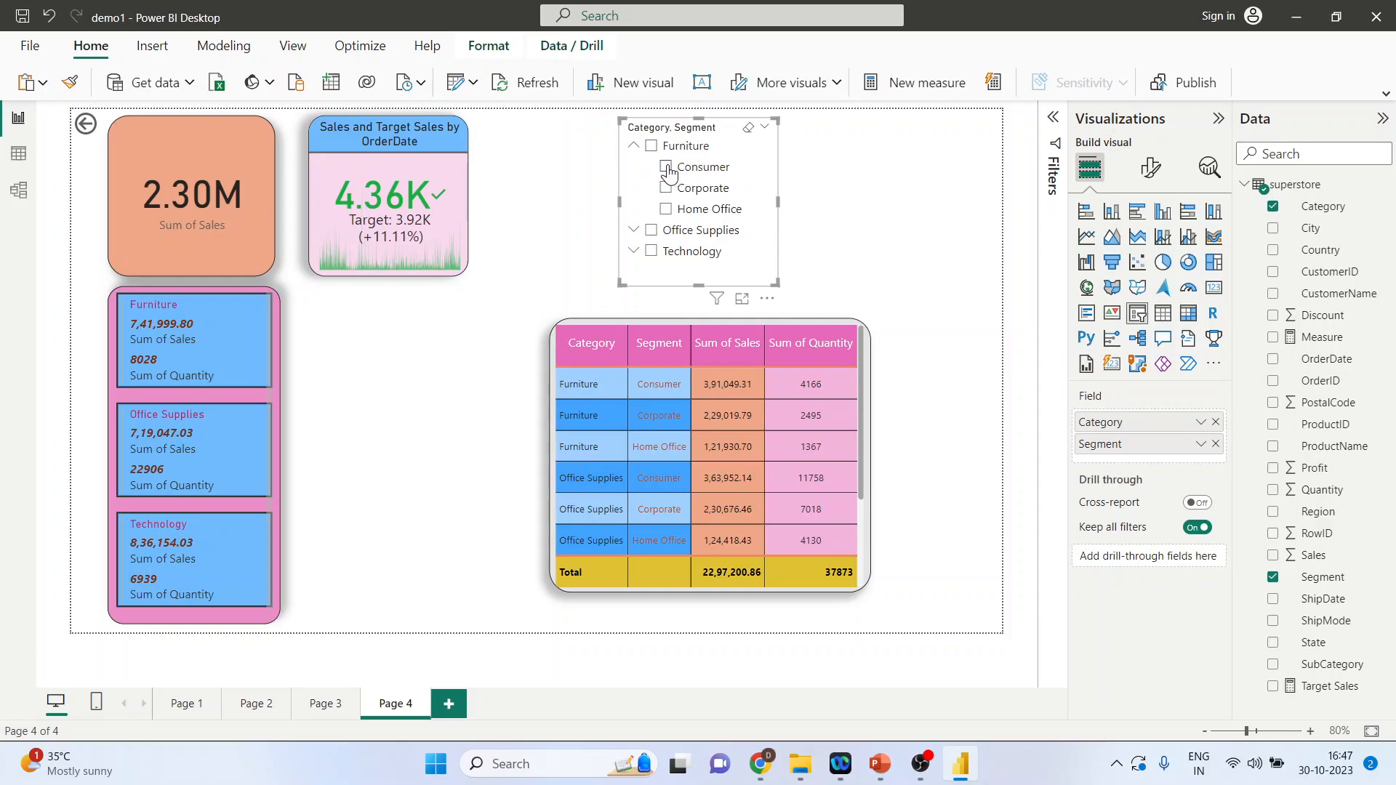
click(651, 148)
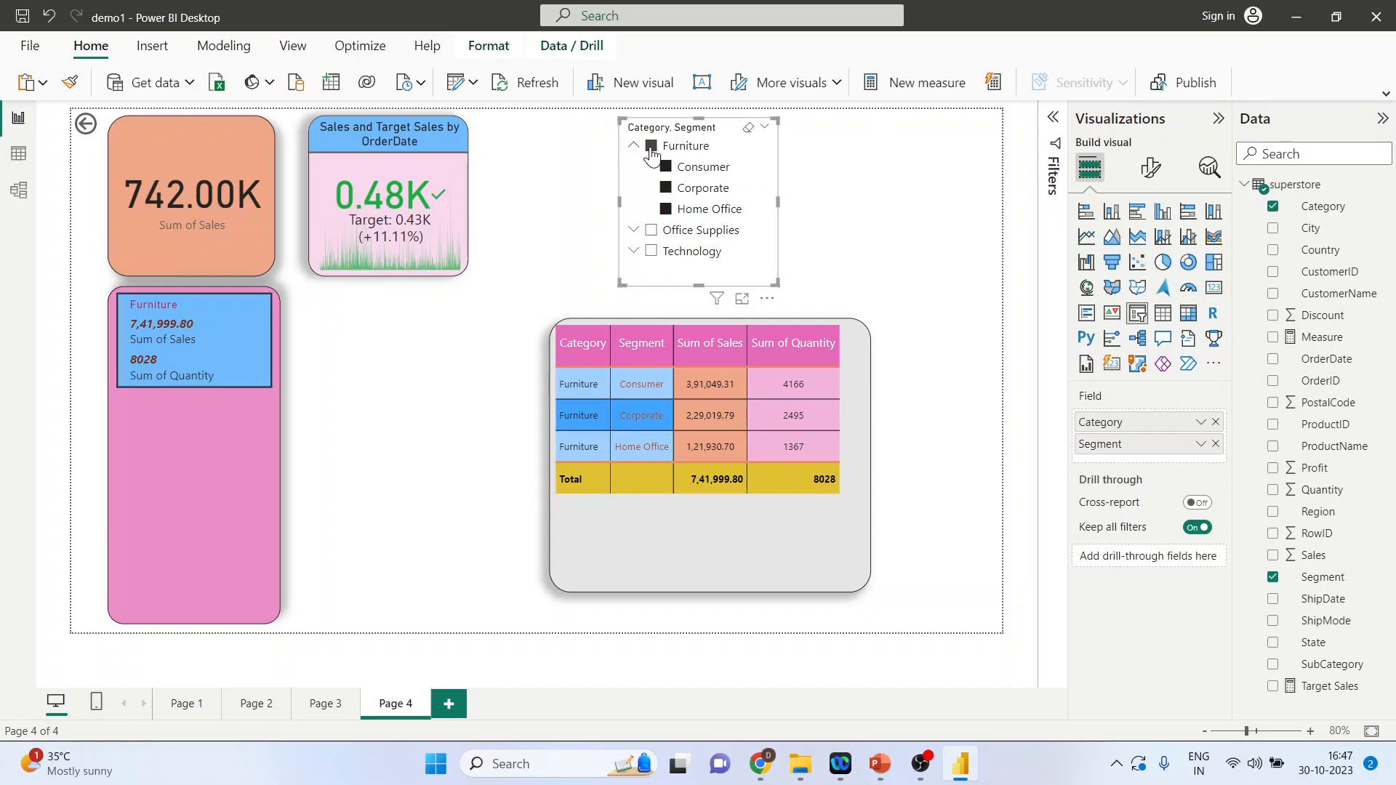
click(748, 128)
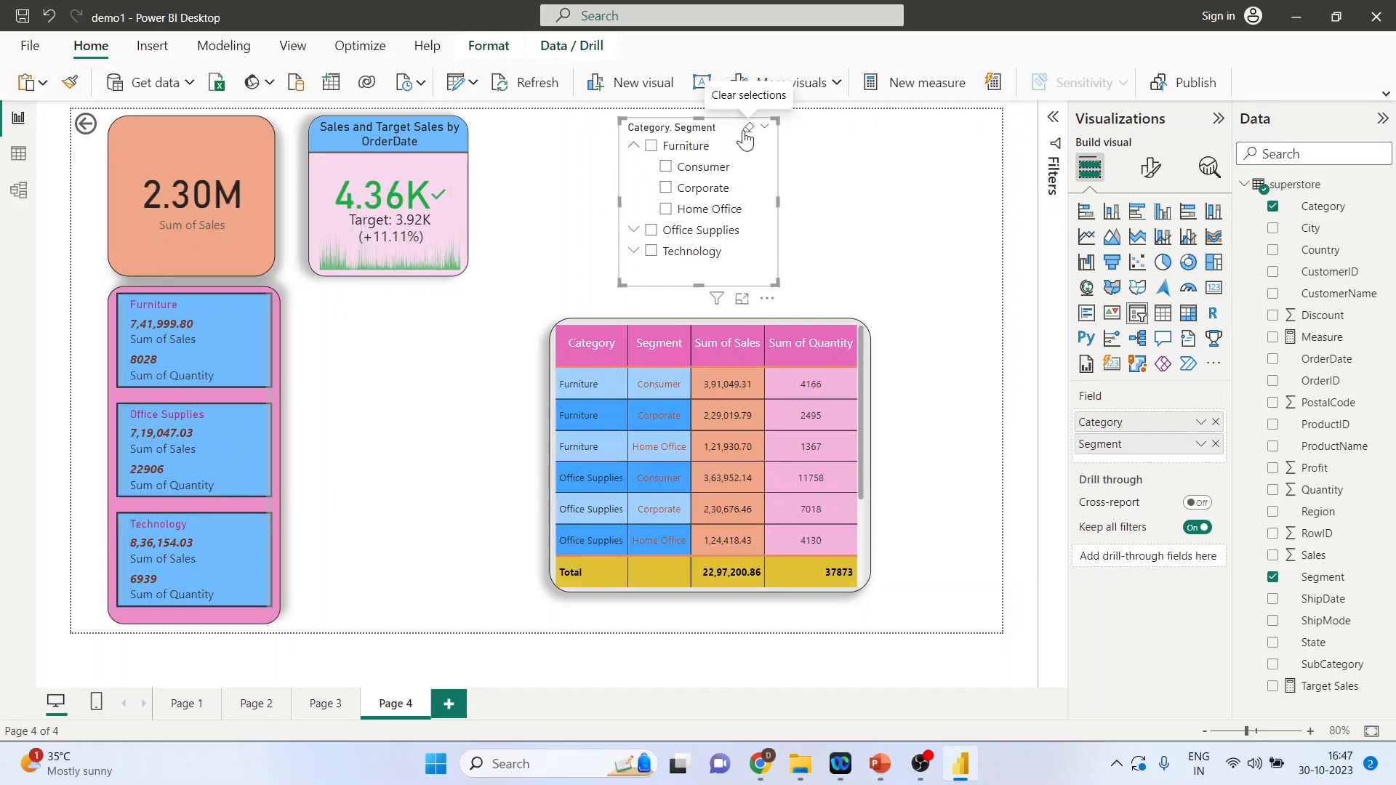
click(666, 189)
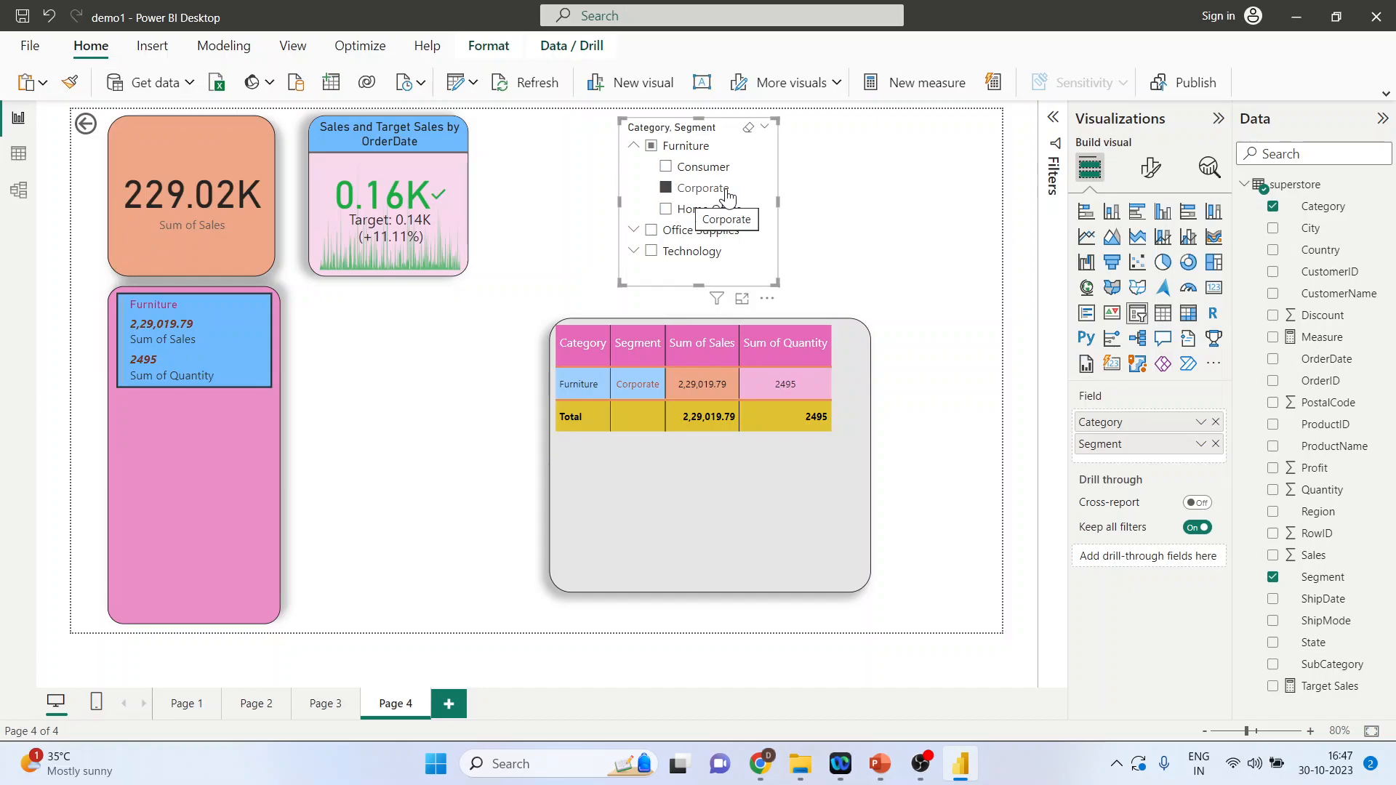
Change the slicer style to Dropdown in focus mode, and check its list back on the report page
click(742, 300)
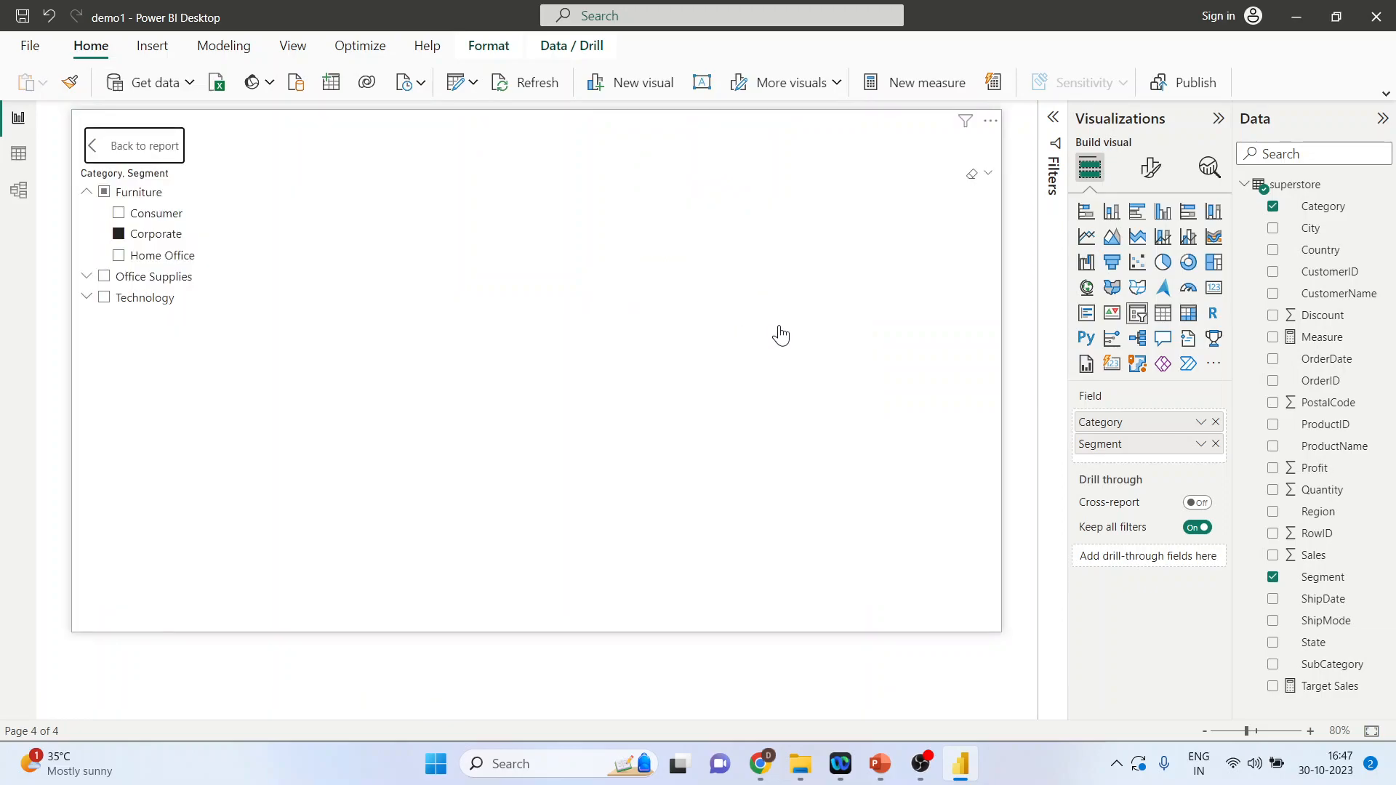
click(1151, 172)
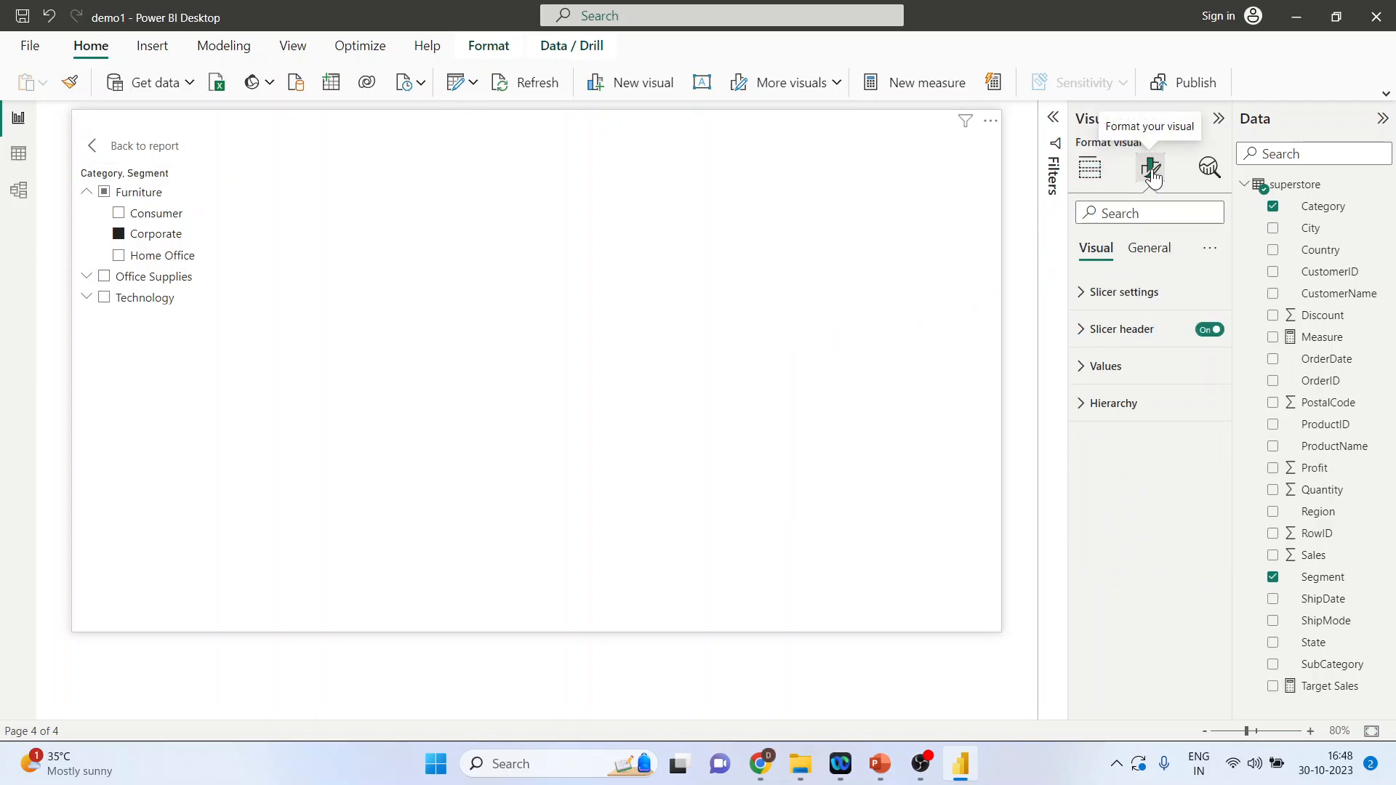
click(1083, 294)
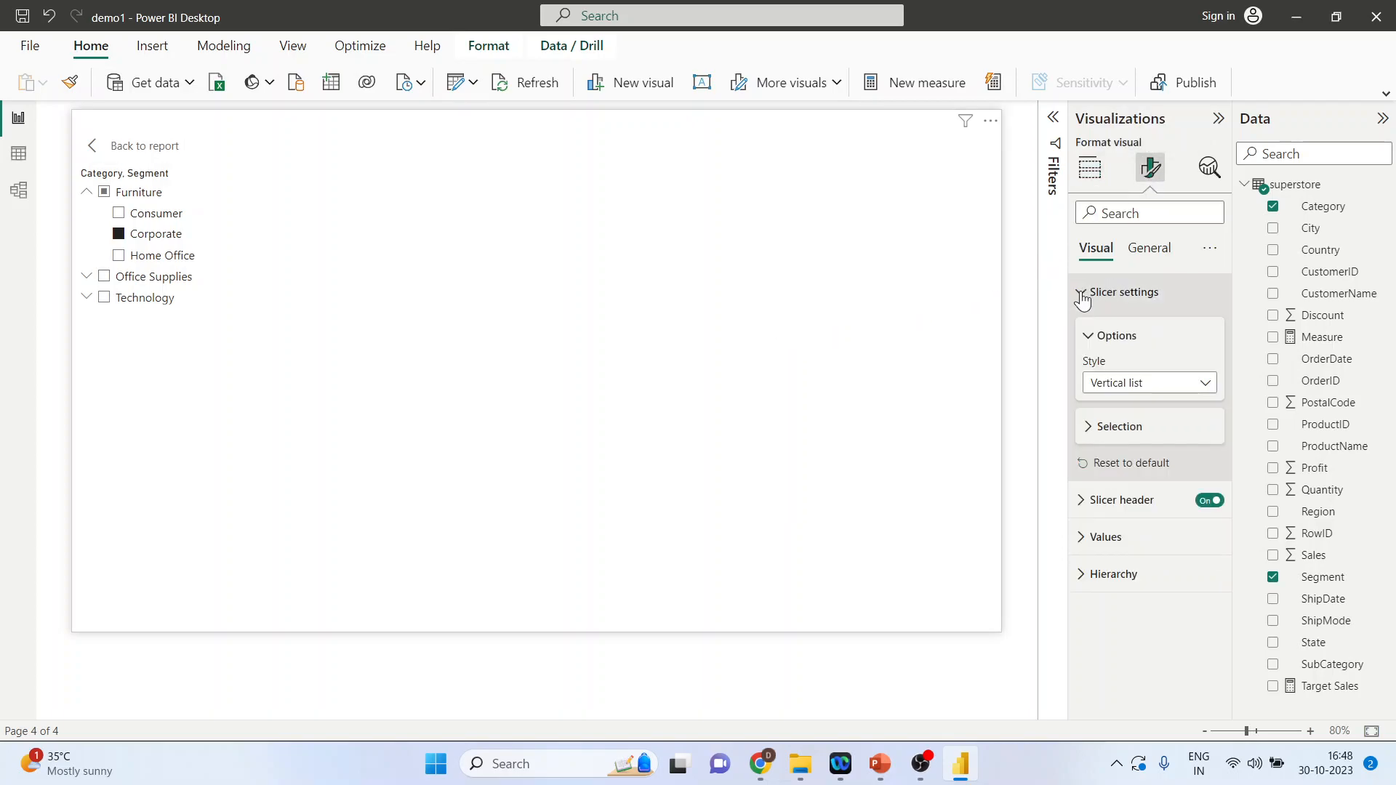
click(1206, 390)
click(1178, 429)
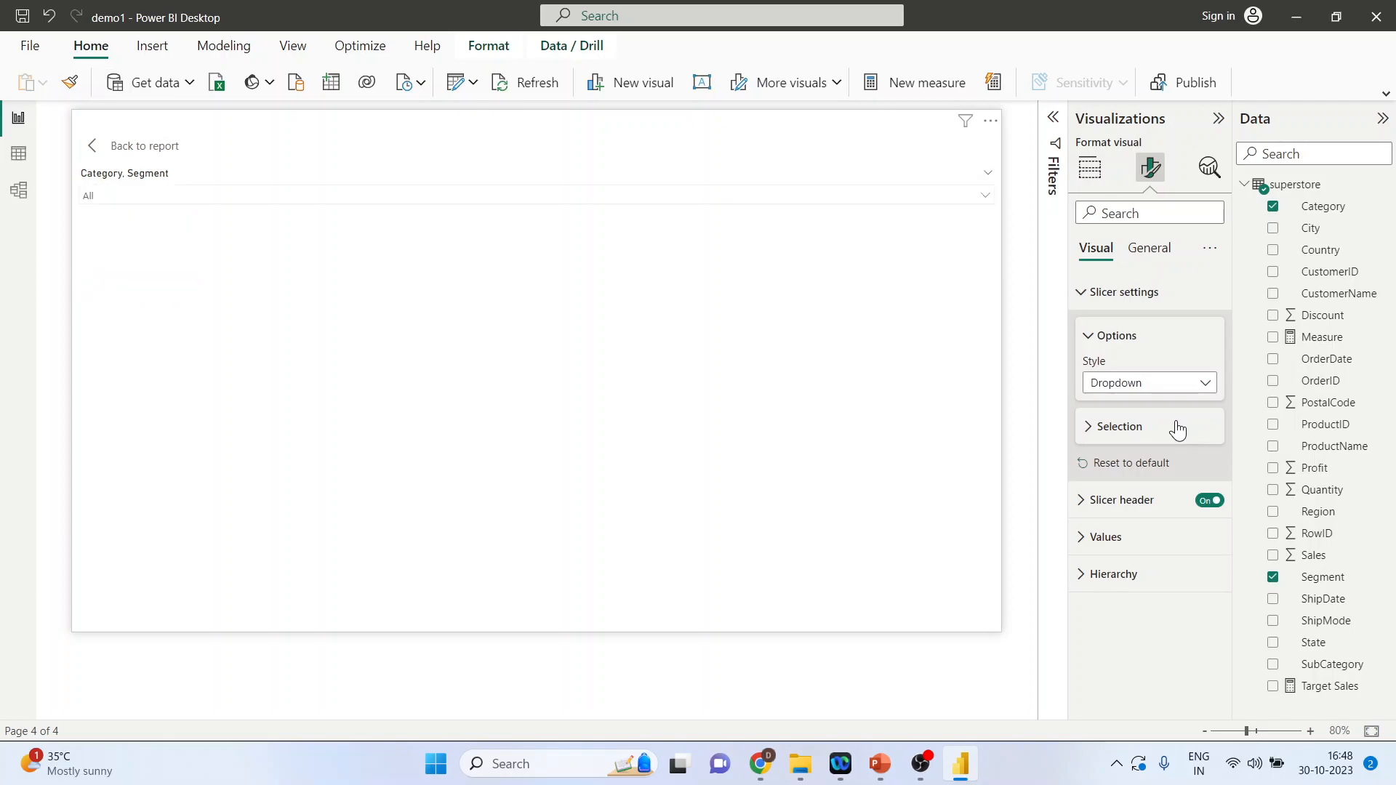
click(94, 146)
click(761, 148)
click(760, 149)
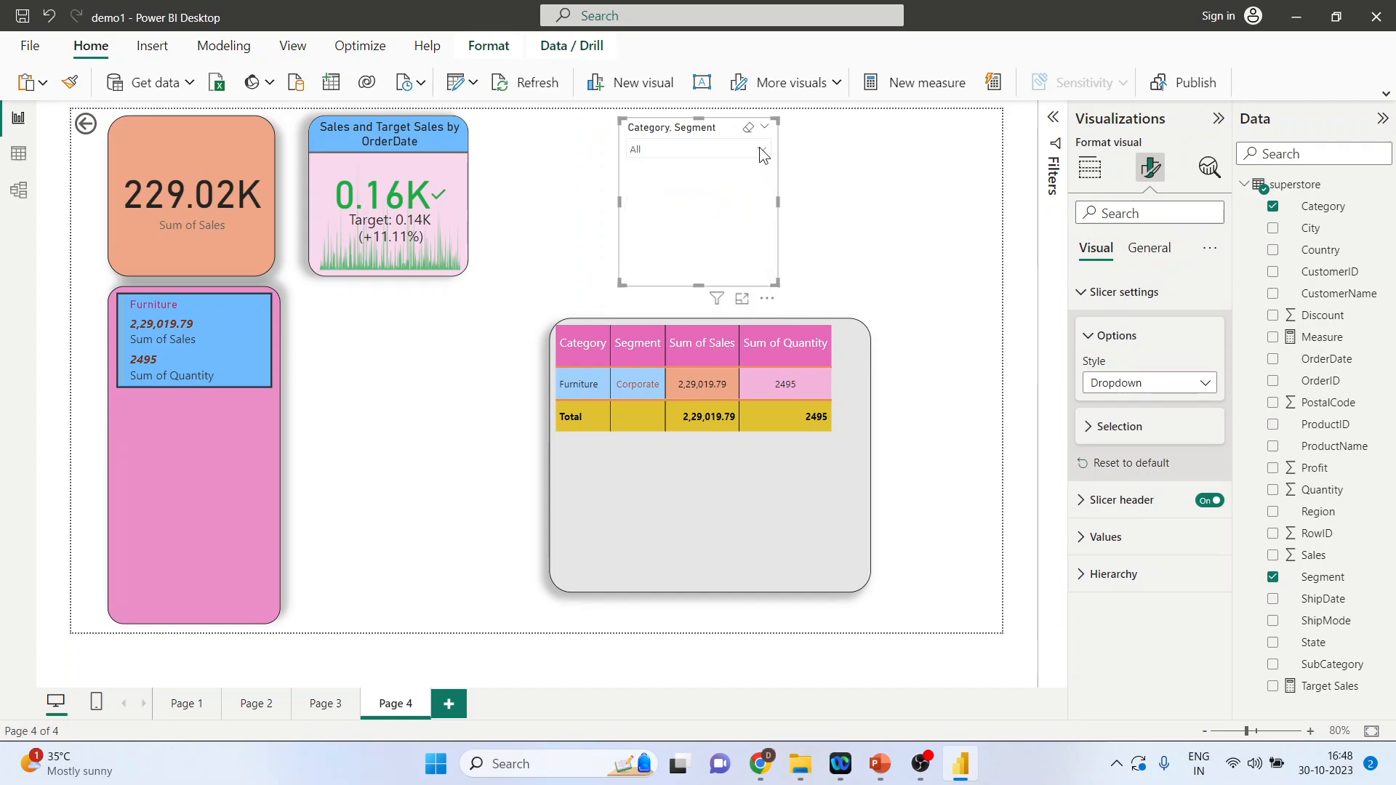
Set the slicer style to Vertical list, with its selection settings expanded
click(1088, 434)
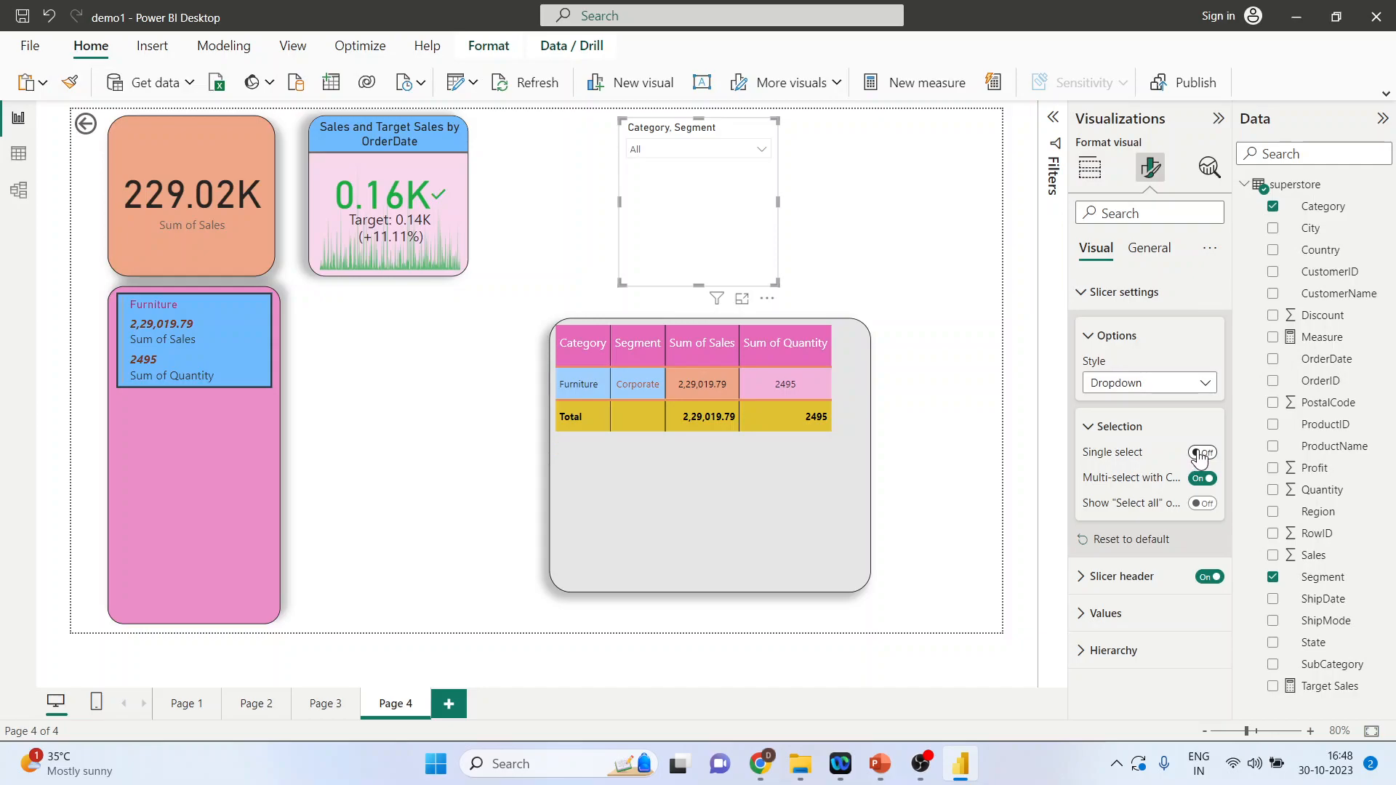
click(1207, 386)
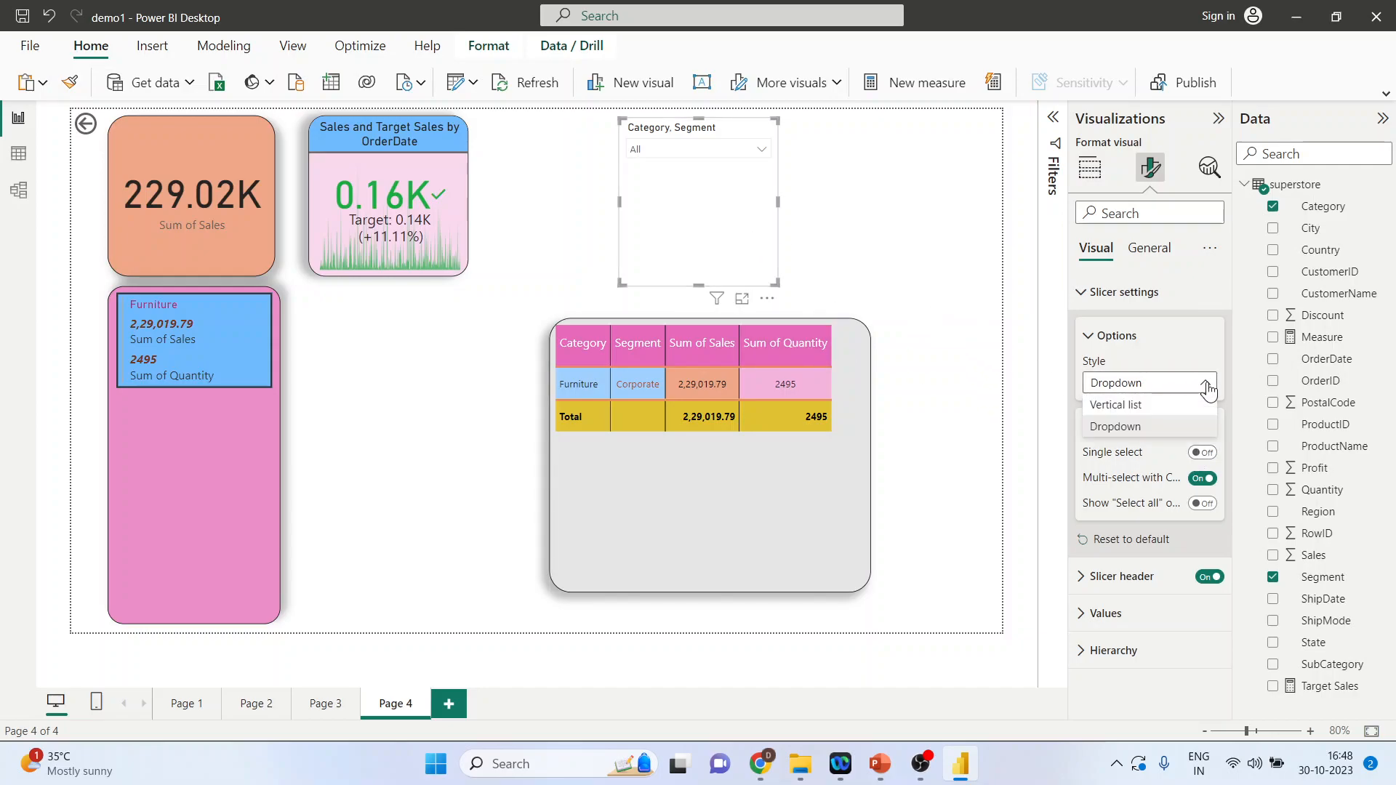
click(1099, 404)
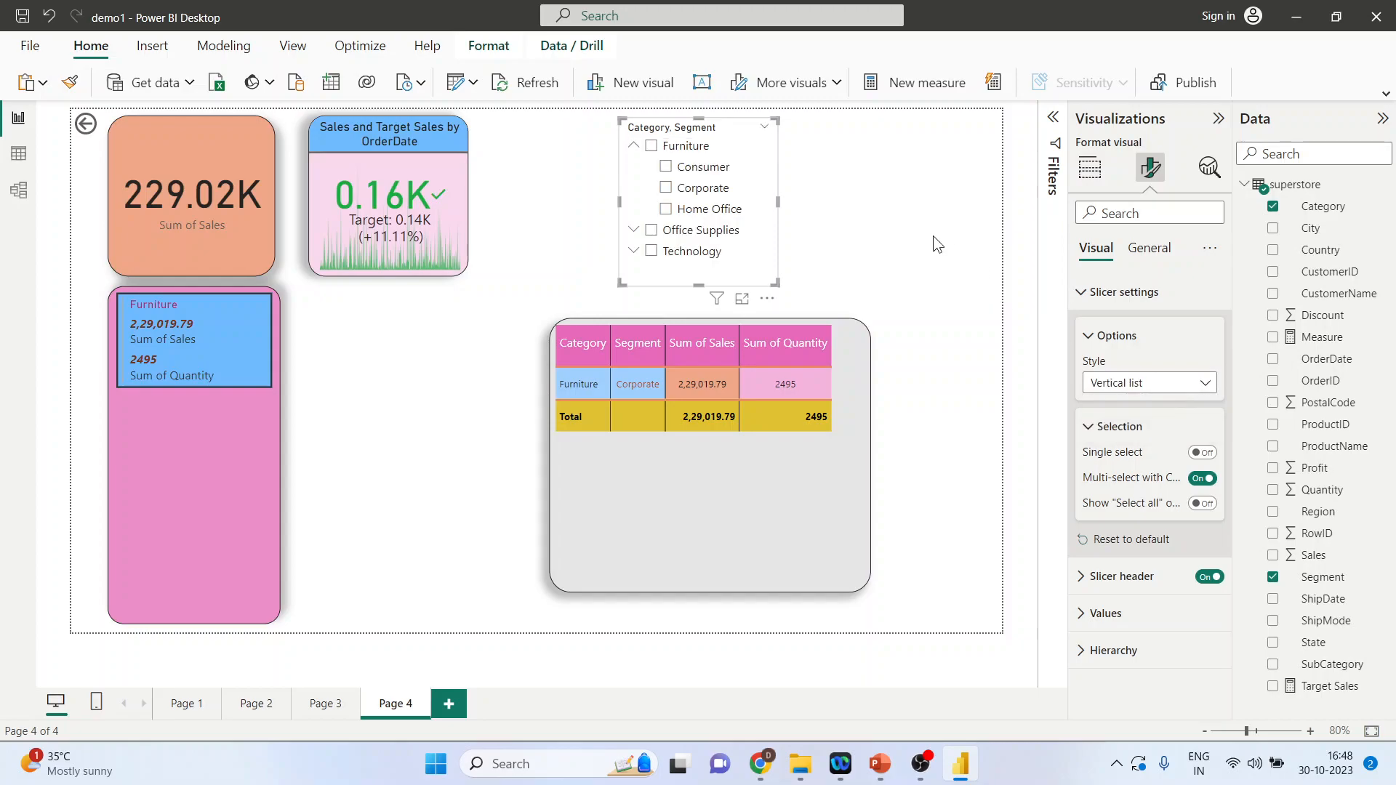
Test multi-selection by choosing both Corporate and Consumer under Furniture in the slicer, and clear the selection
click(666, 190)
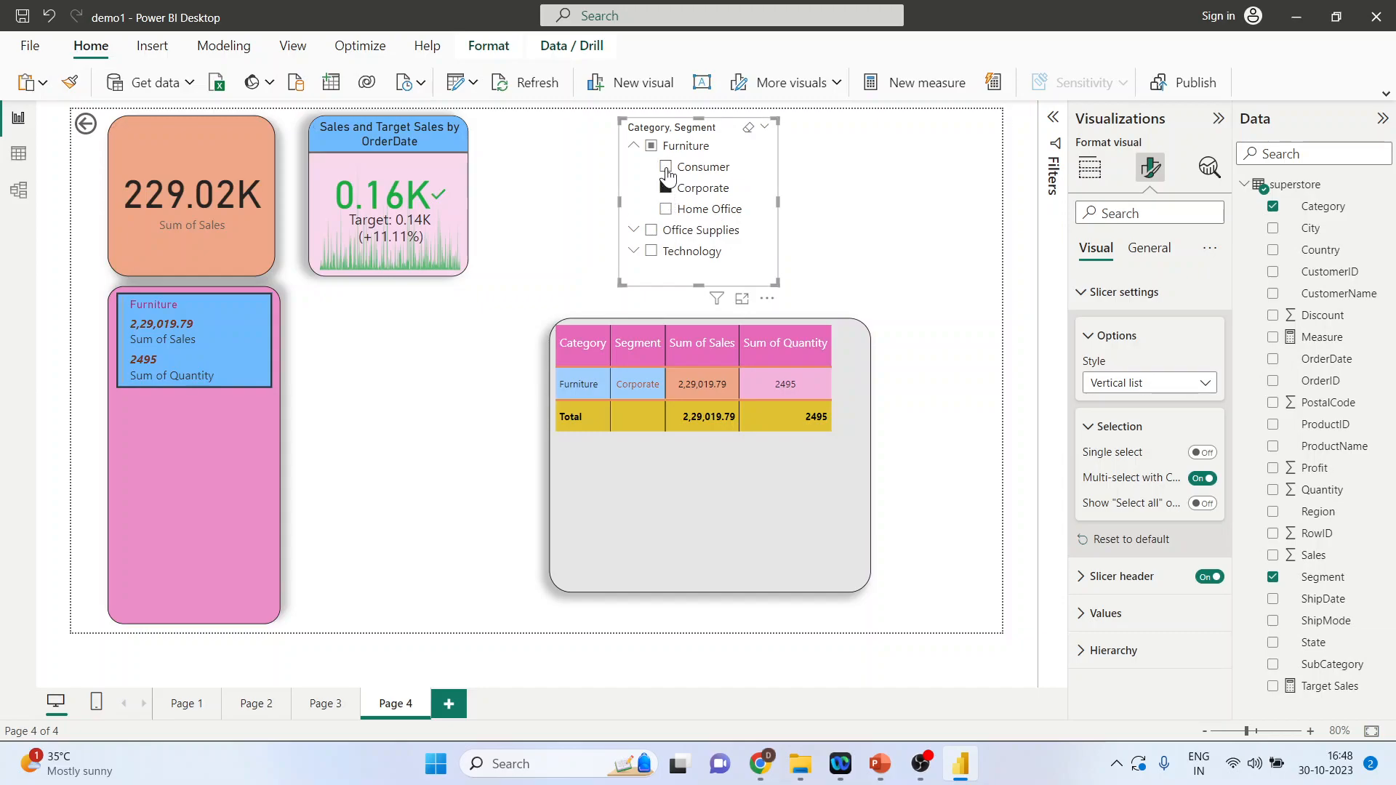
ctrl+click(667, 168)
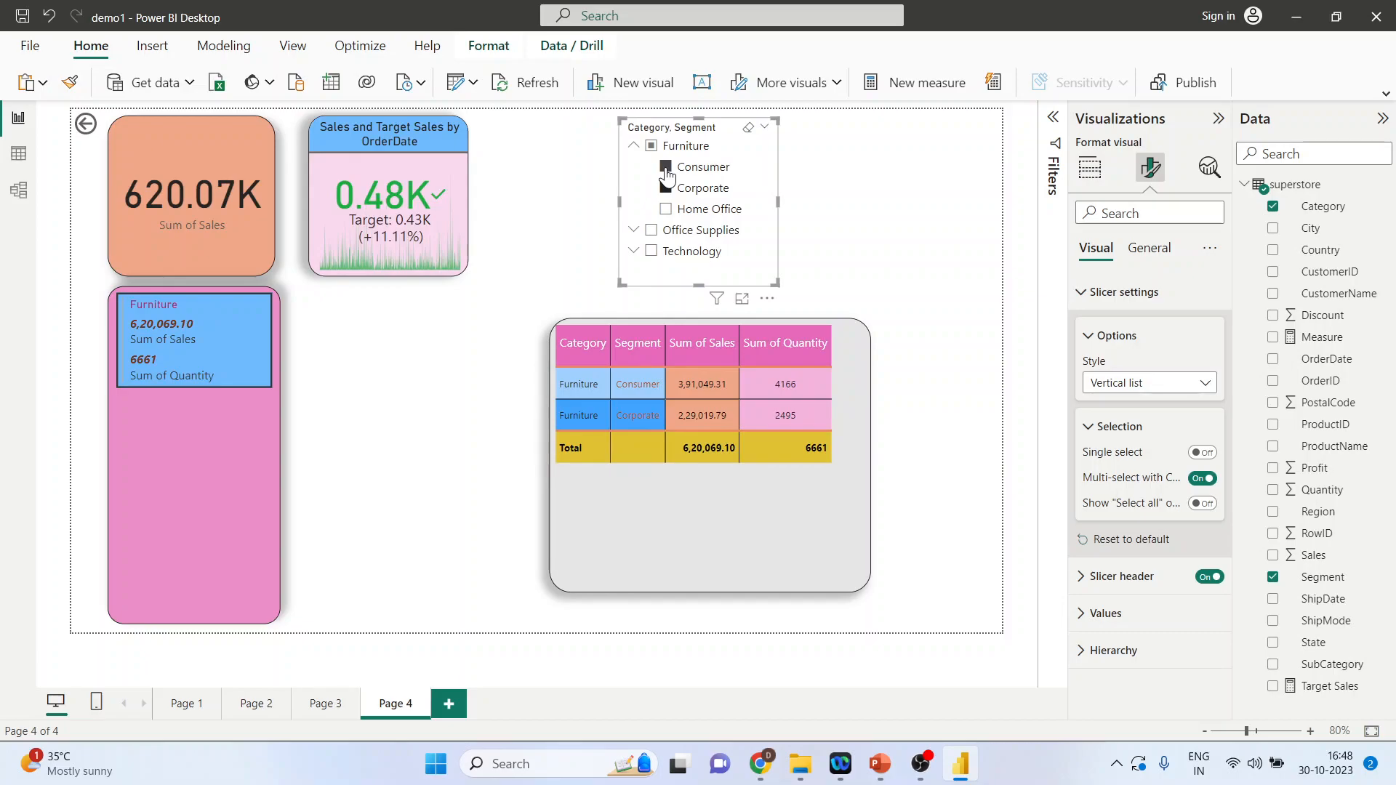
click(748, 127)
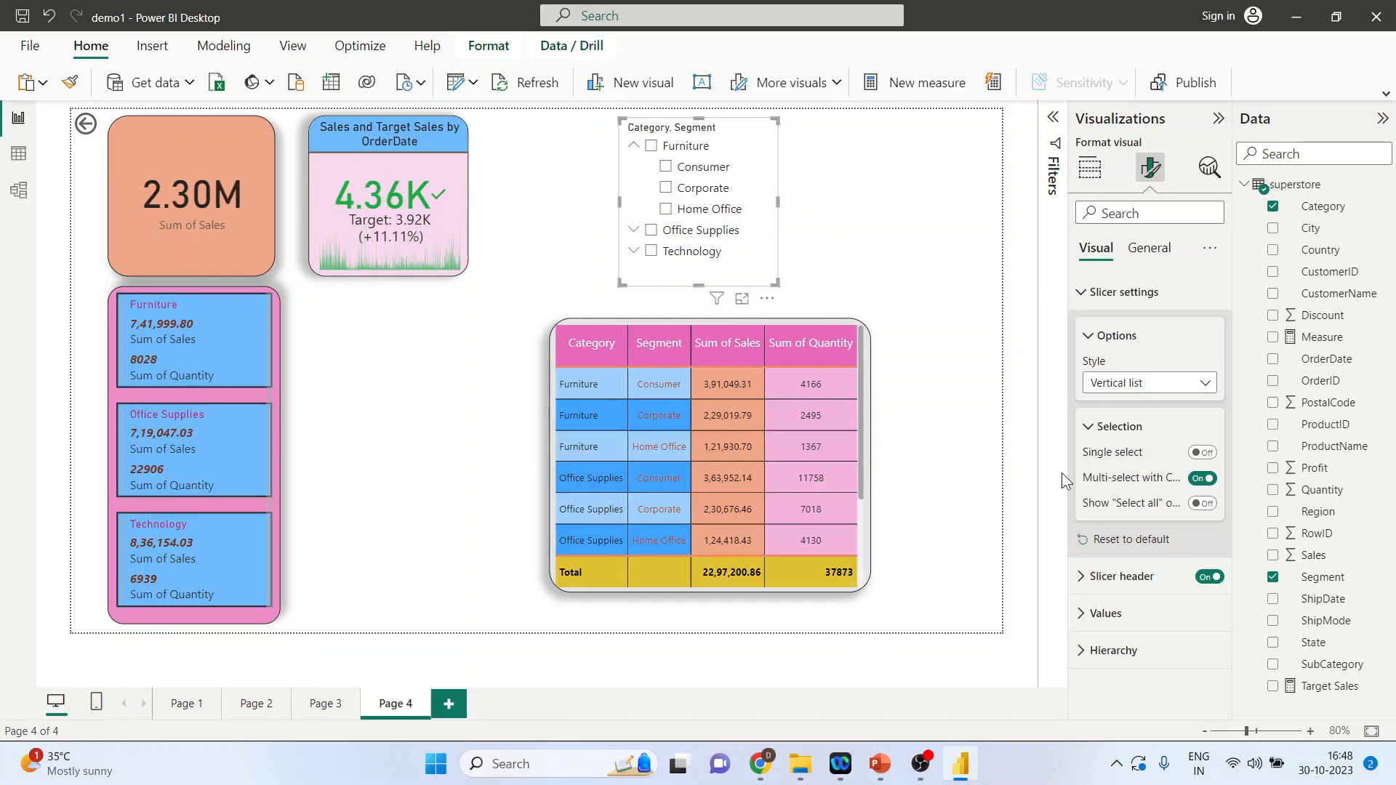
Try the slicer's Single select option by choosing Office Supplies, and switch the option back off
click(1204, 453)
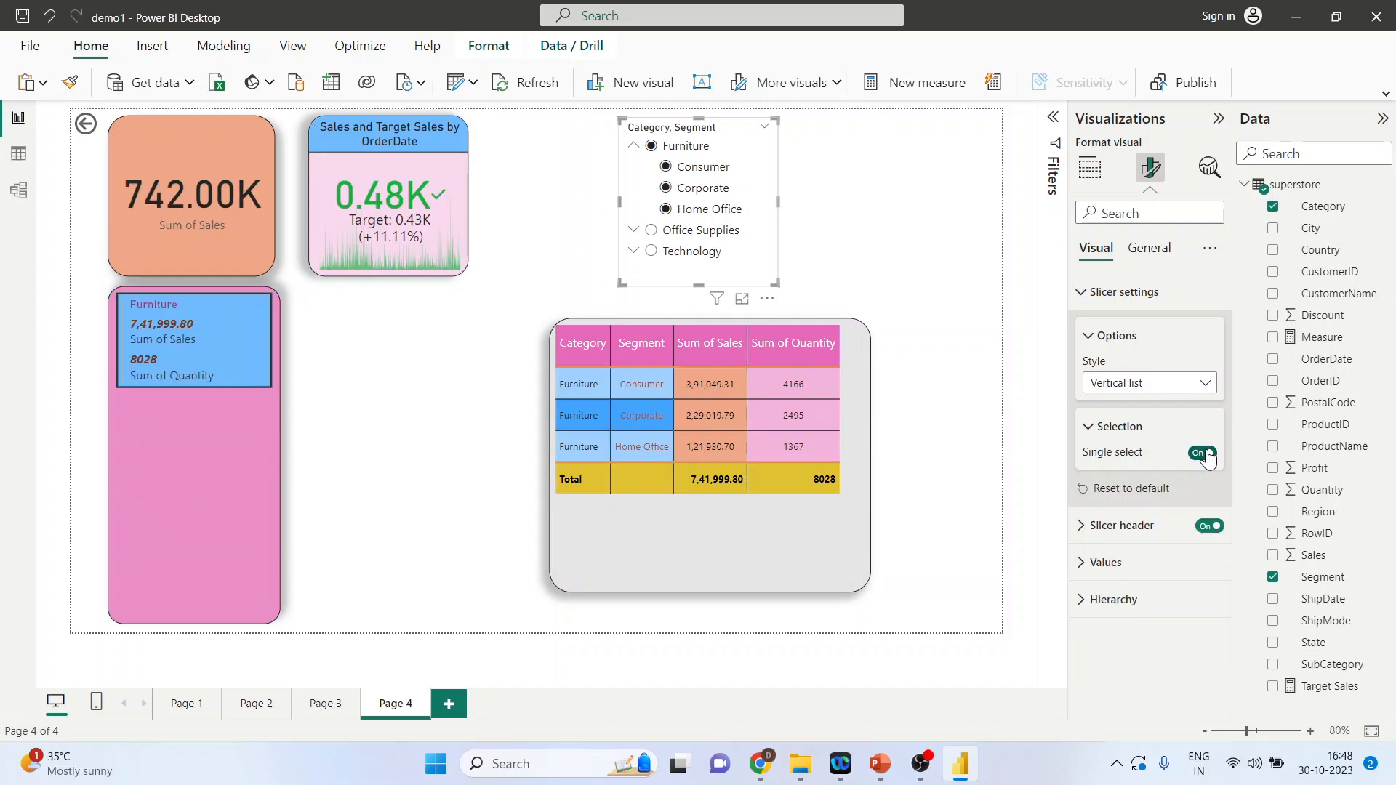
click(637, 234)
click(653, 234)
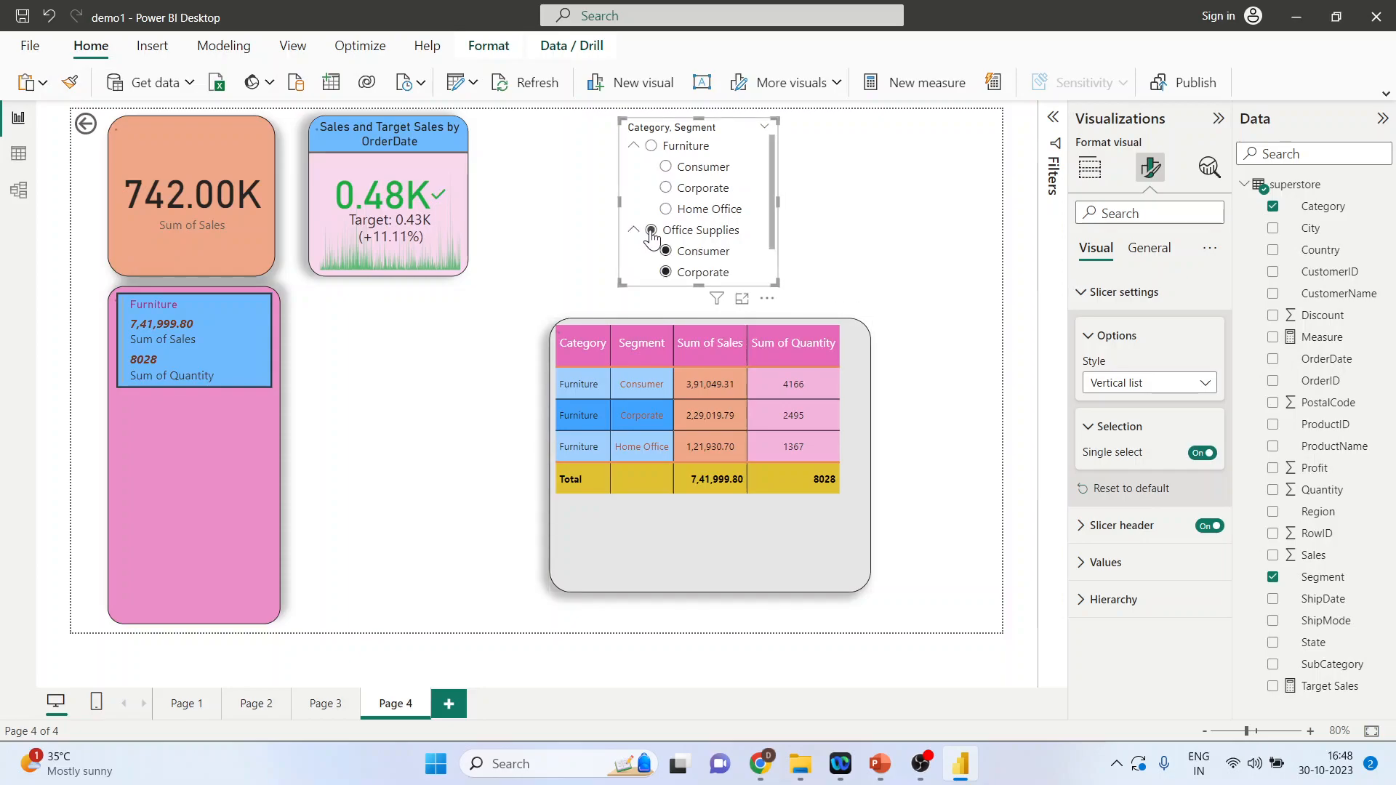
drag(769, 186, 770, 213)
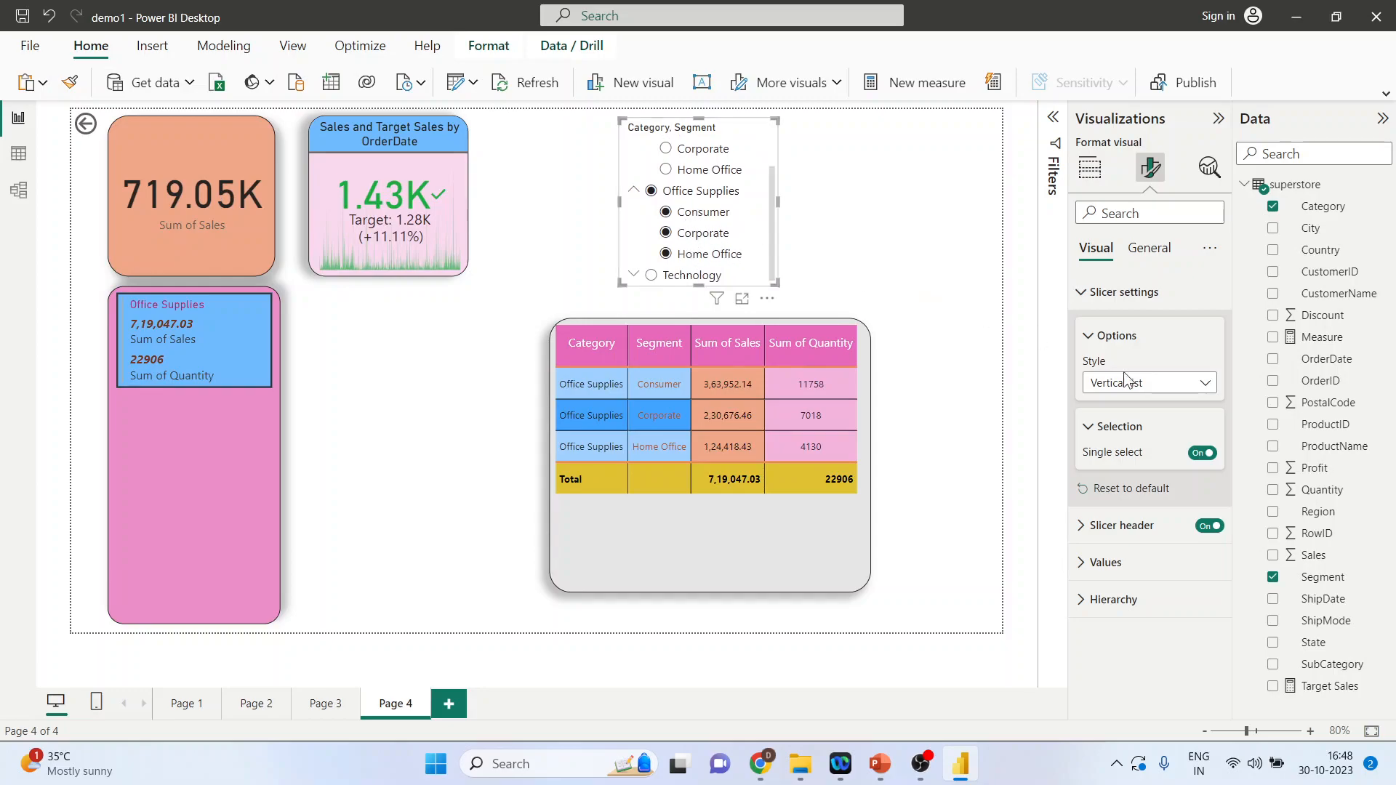
click(1198, 454)
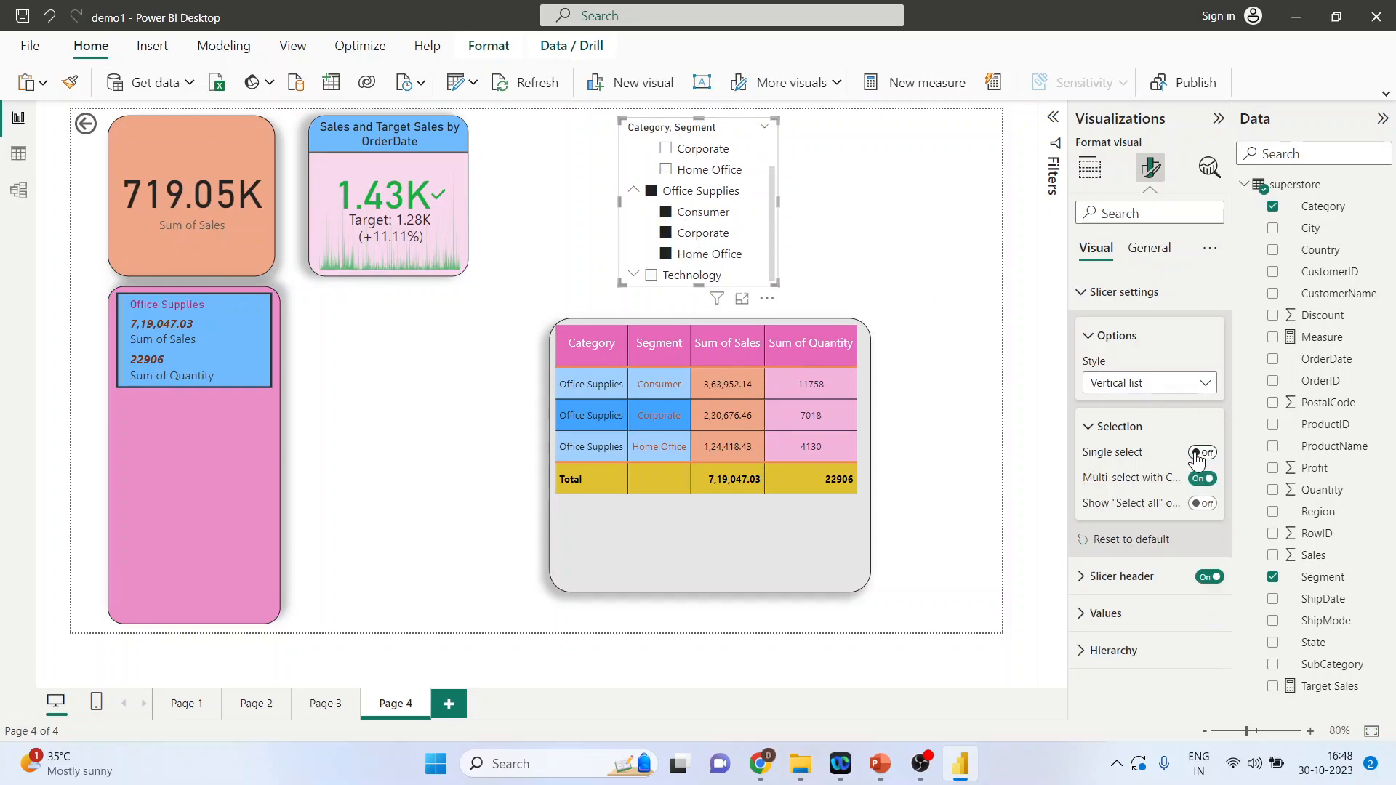
Try the slicer's "Select all" option by choosing Furniture, Office Supplies and all items, and switch the option back off
click(1203, 505)
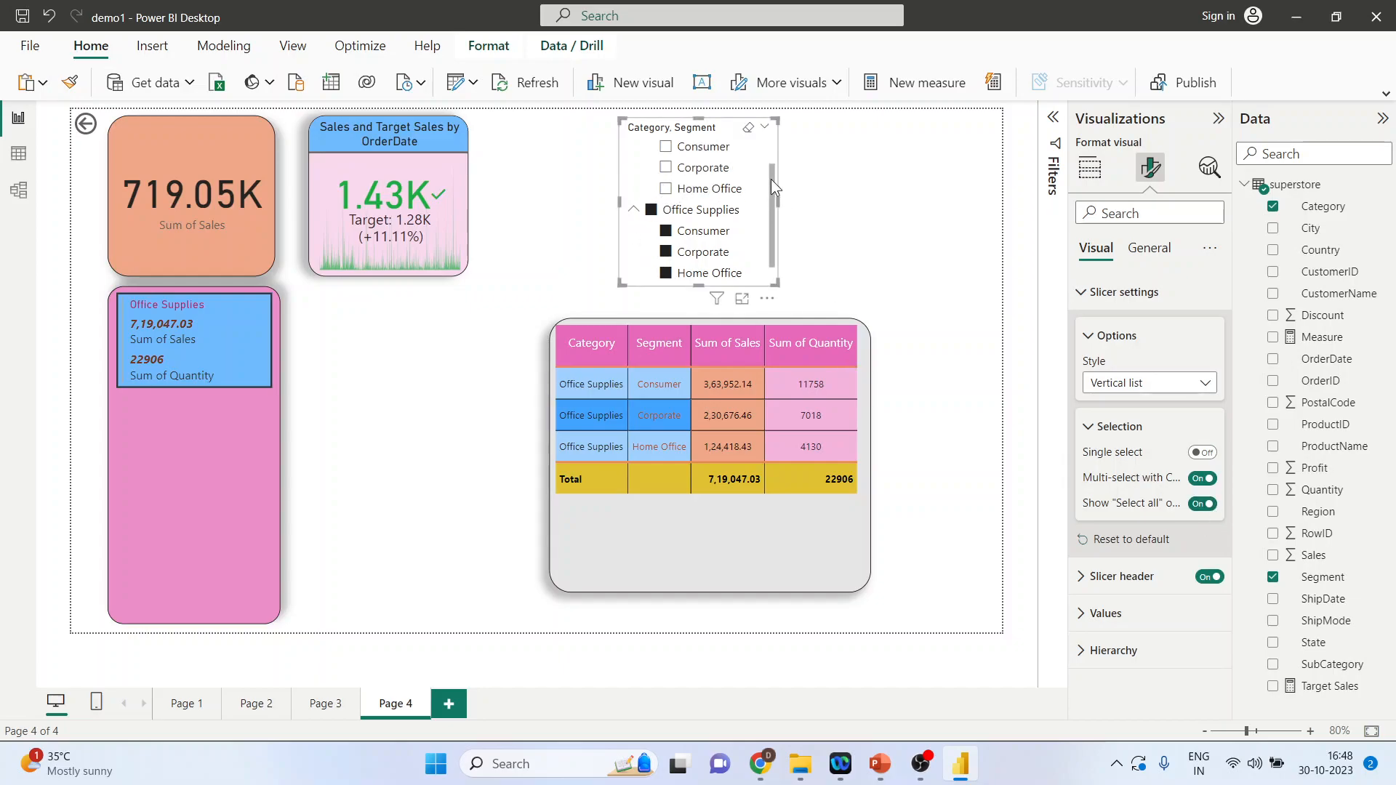
drag(771, 179, 771, 144)
click(652, 167)
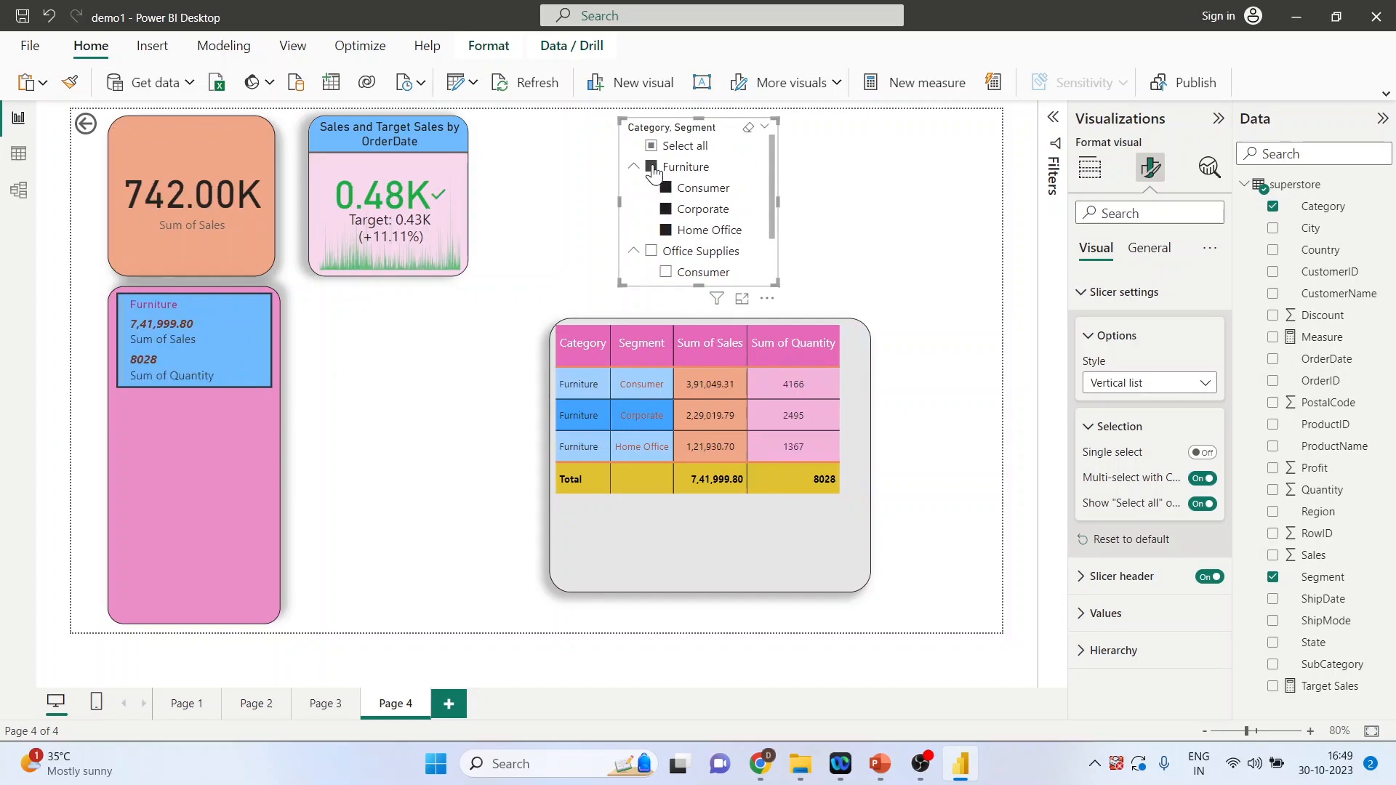
click(651, 251)
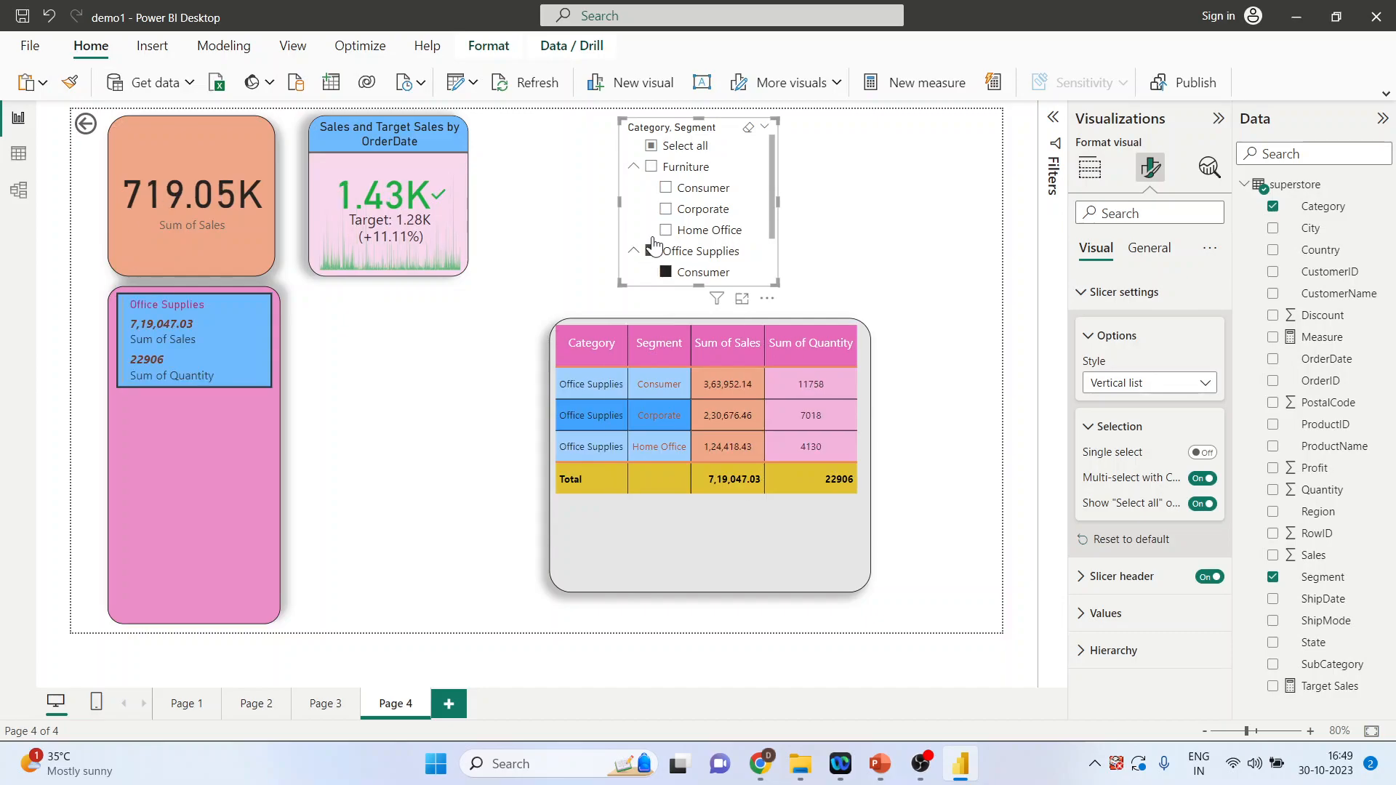
click(652, 147)
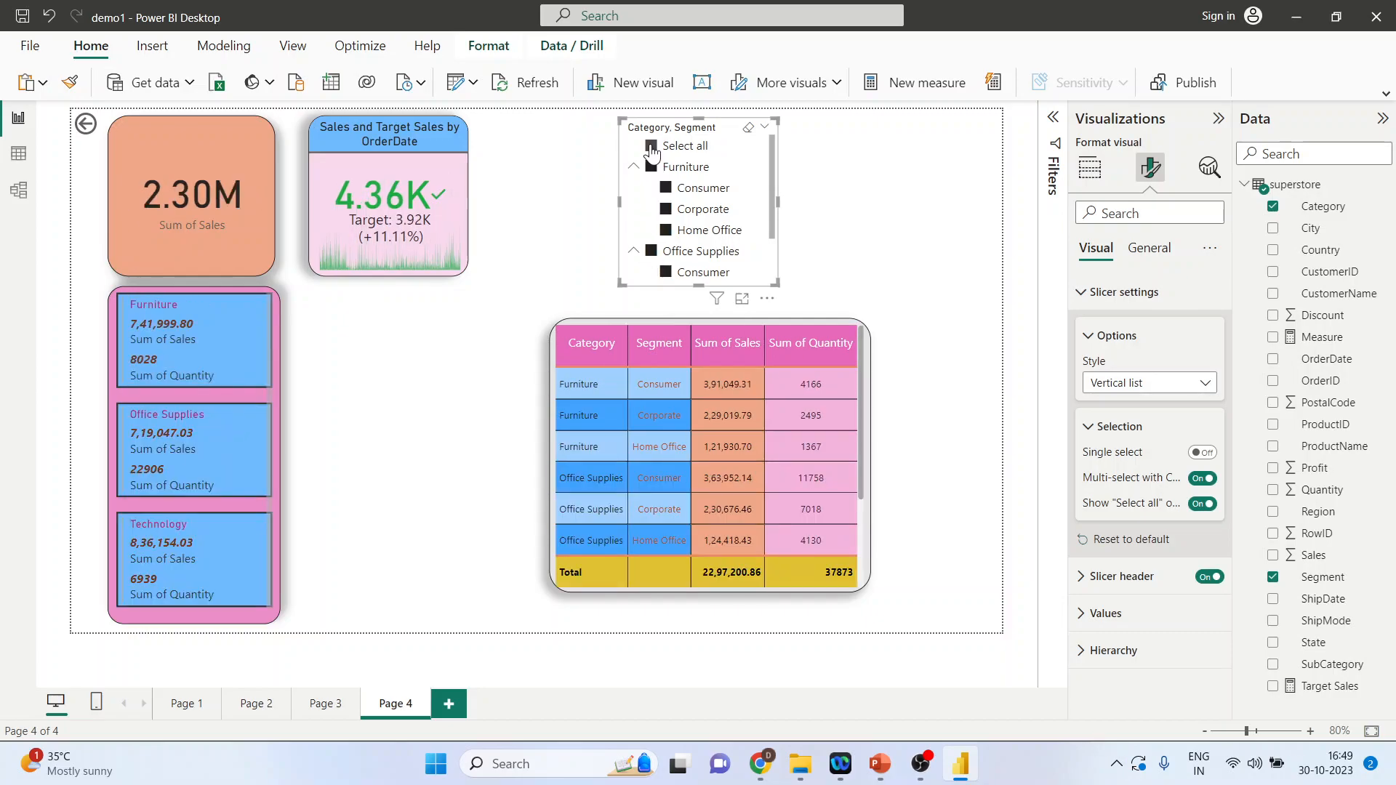
click(1199, 505)
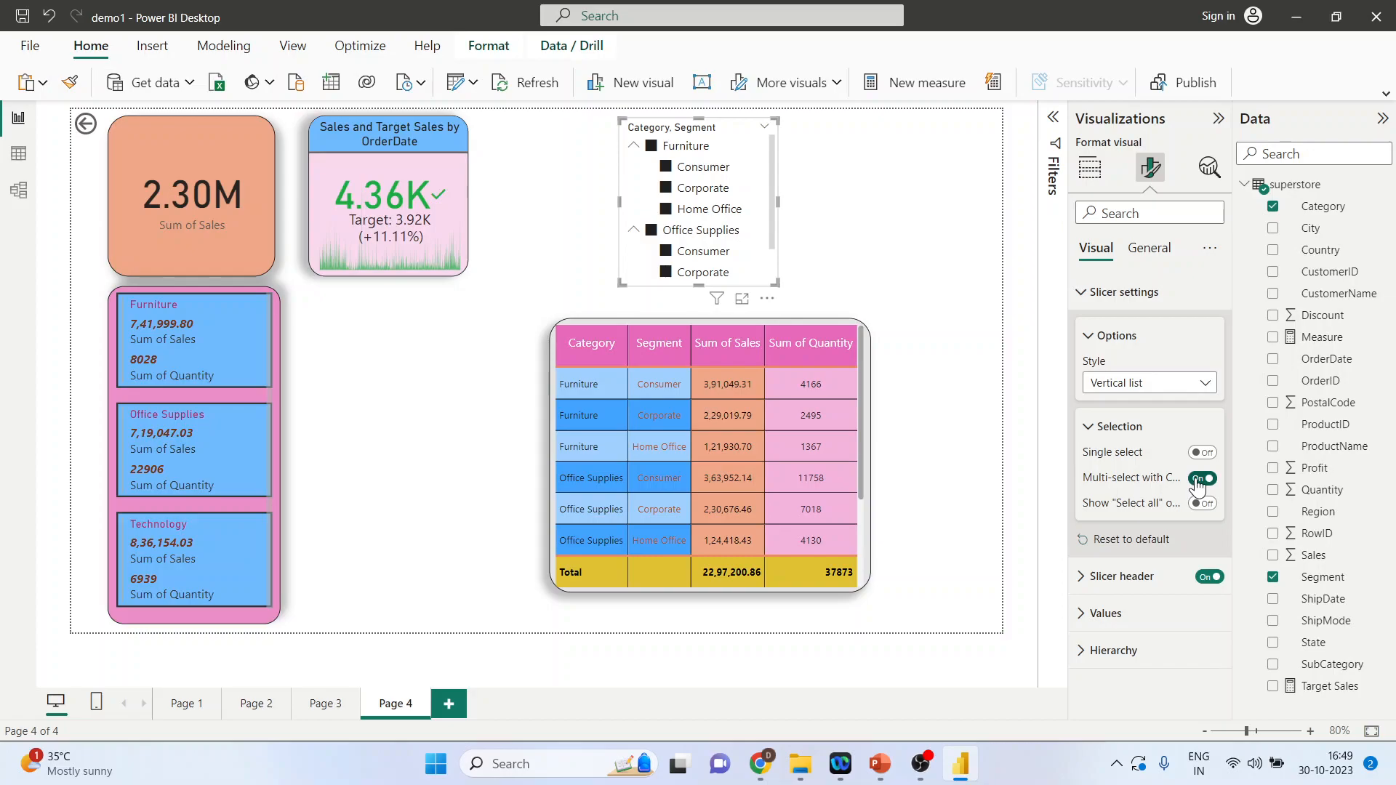
Turn off multi-select with Ctrl for the slicer, clear its selection, and select Corporate and Home Office under Furniture
click(1200, 479)
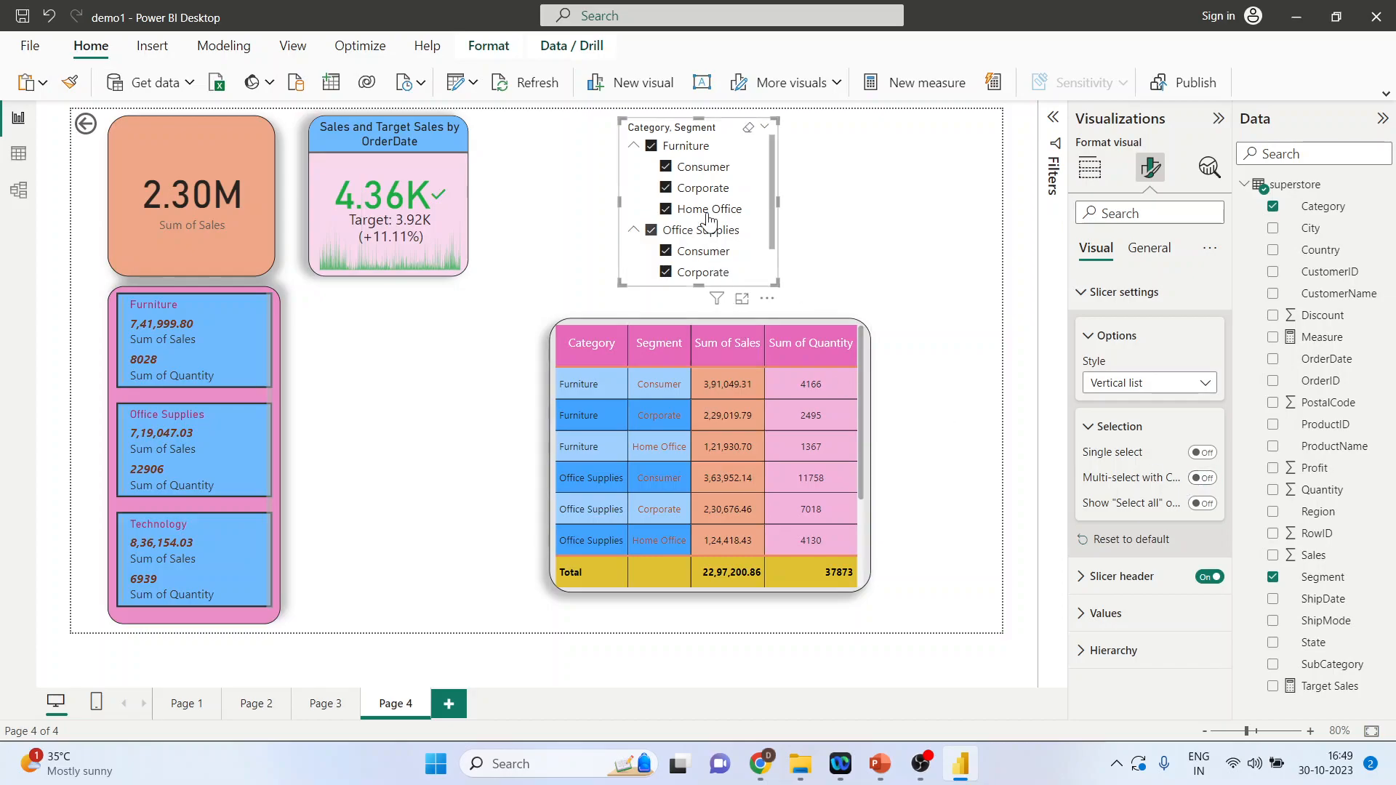
click(749, 130)
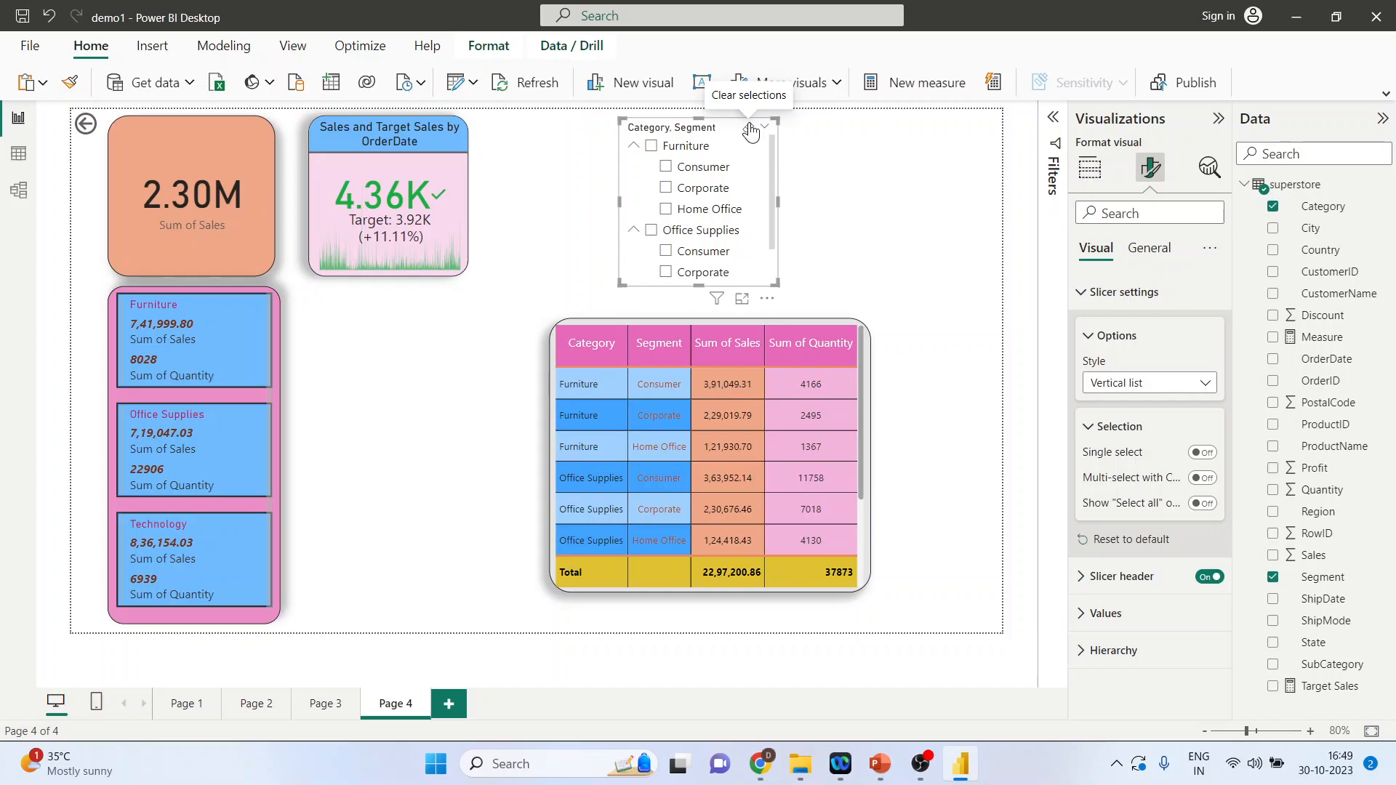
click(665, 188)
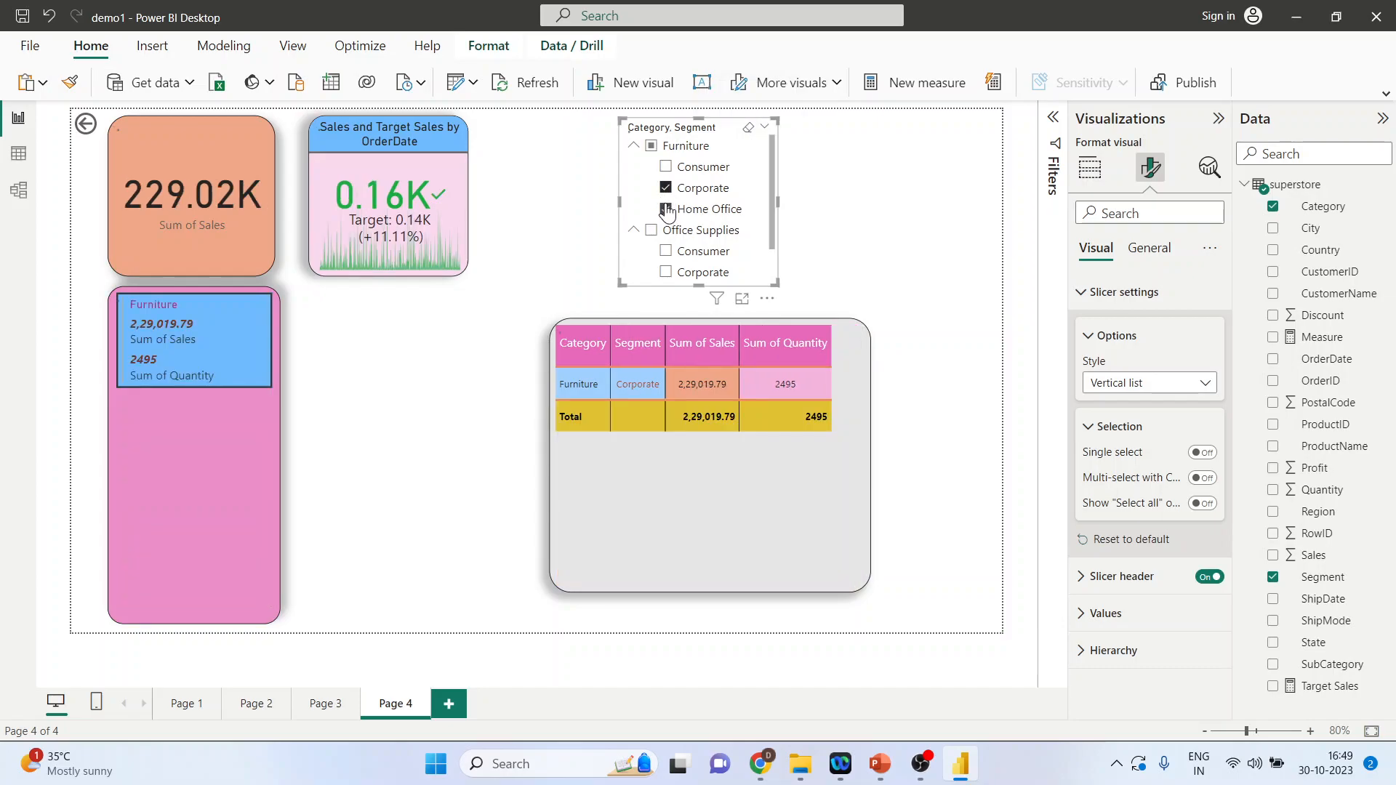
click(666, 209)
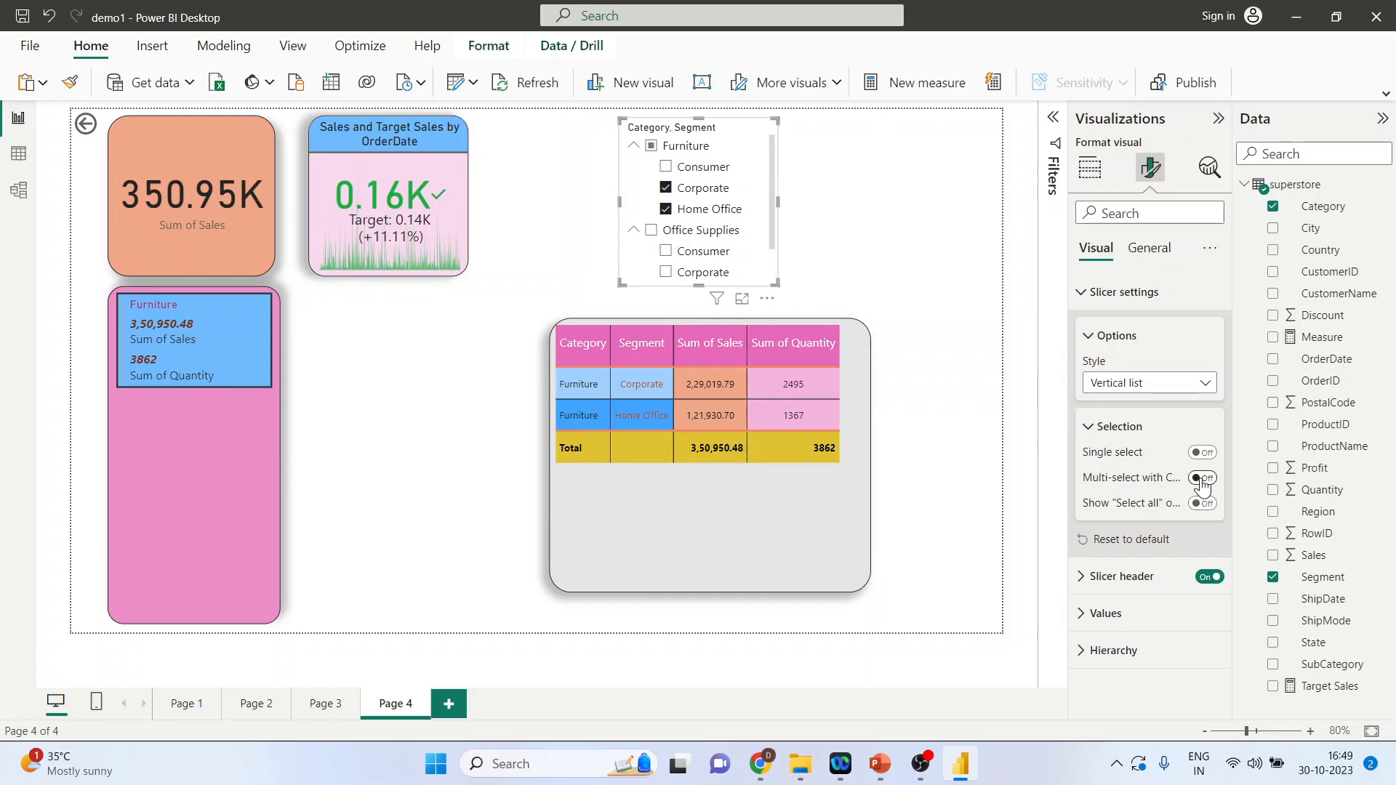
Set the slicer header's text size to 13
click(1086, 578)
scroll(1107, 565, down, 3)
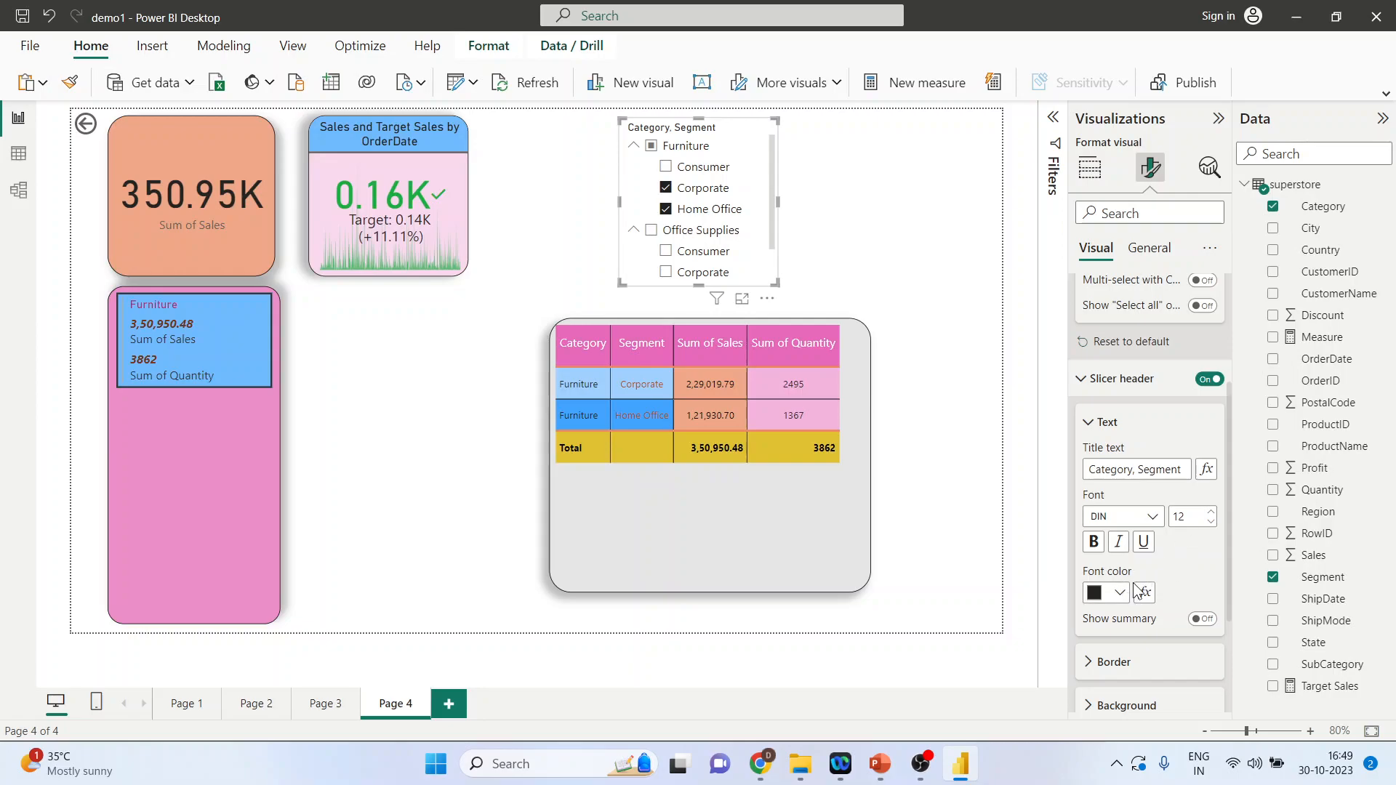
click(1211, 511)
click(1211, 511)
click(1211, 511)
click(1211, 521)
click(1211, 522)
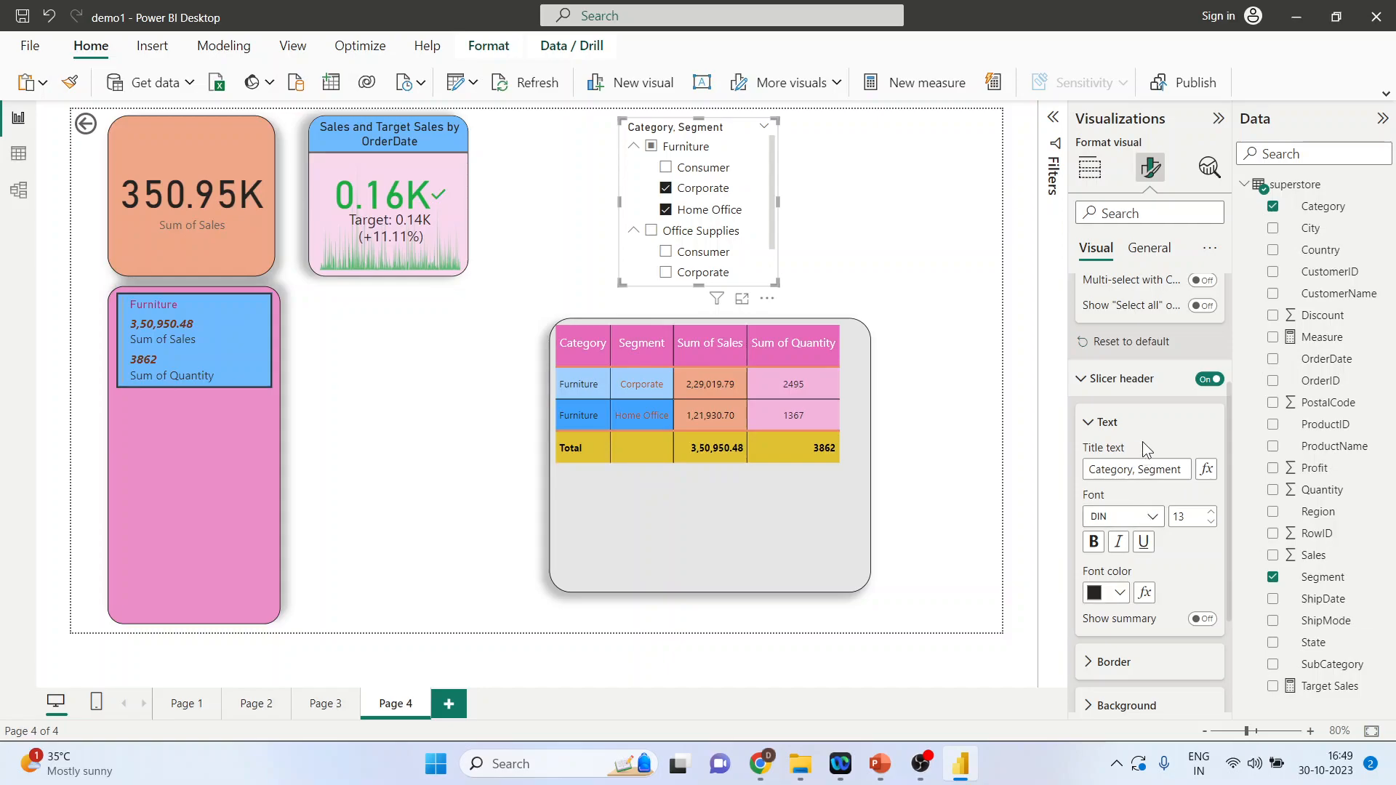
scroll(1144, 447, up, 3)
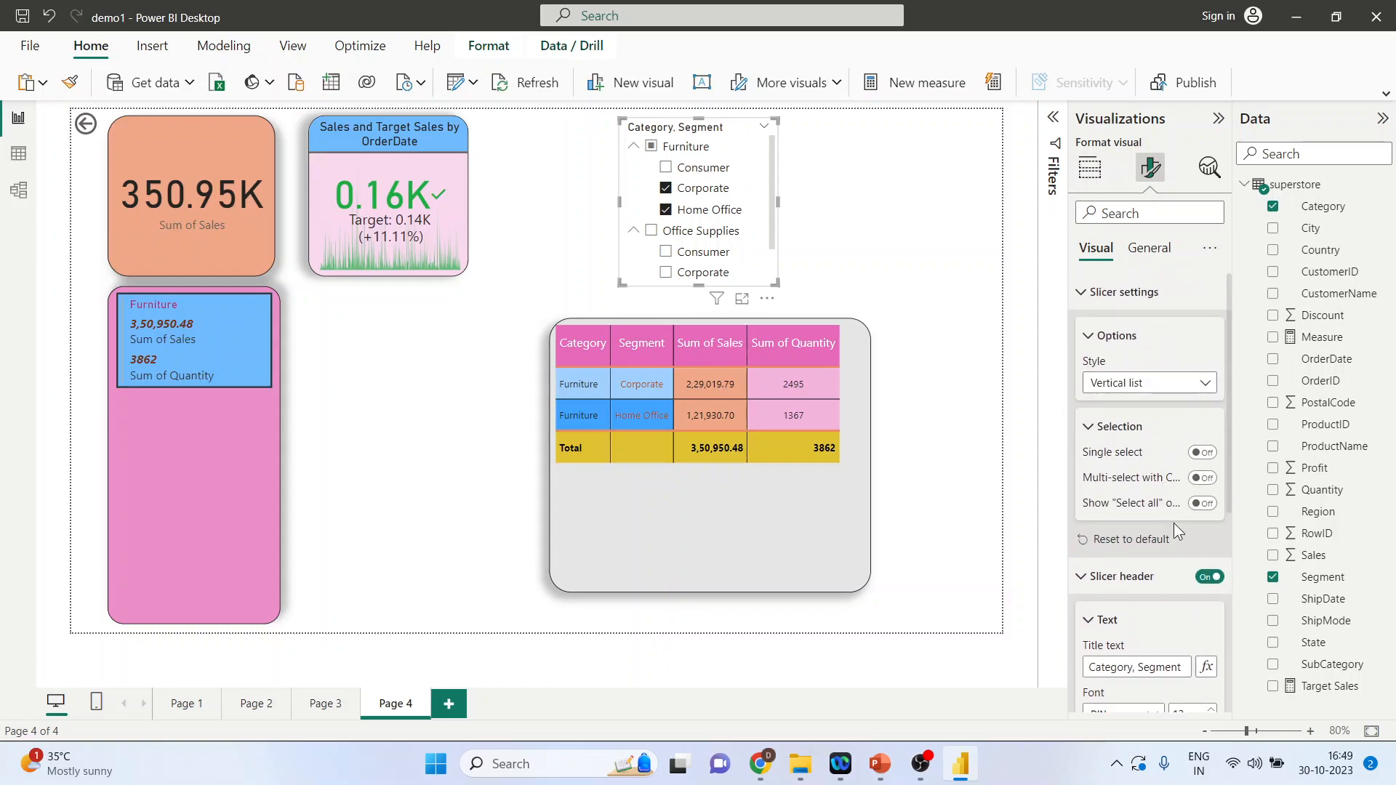
Add top, bottom, left and right borders to the slicer header with a line width of 2
scroll(1171, 514, down, 5)
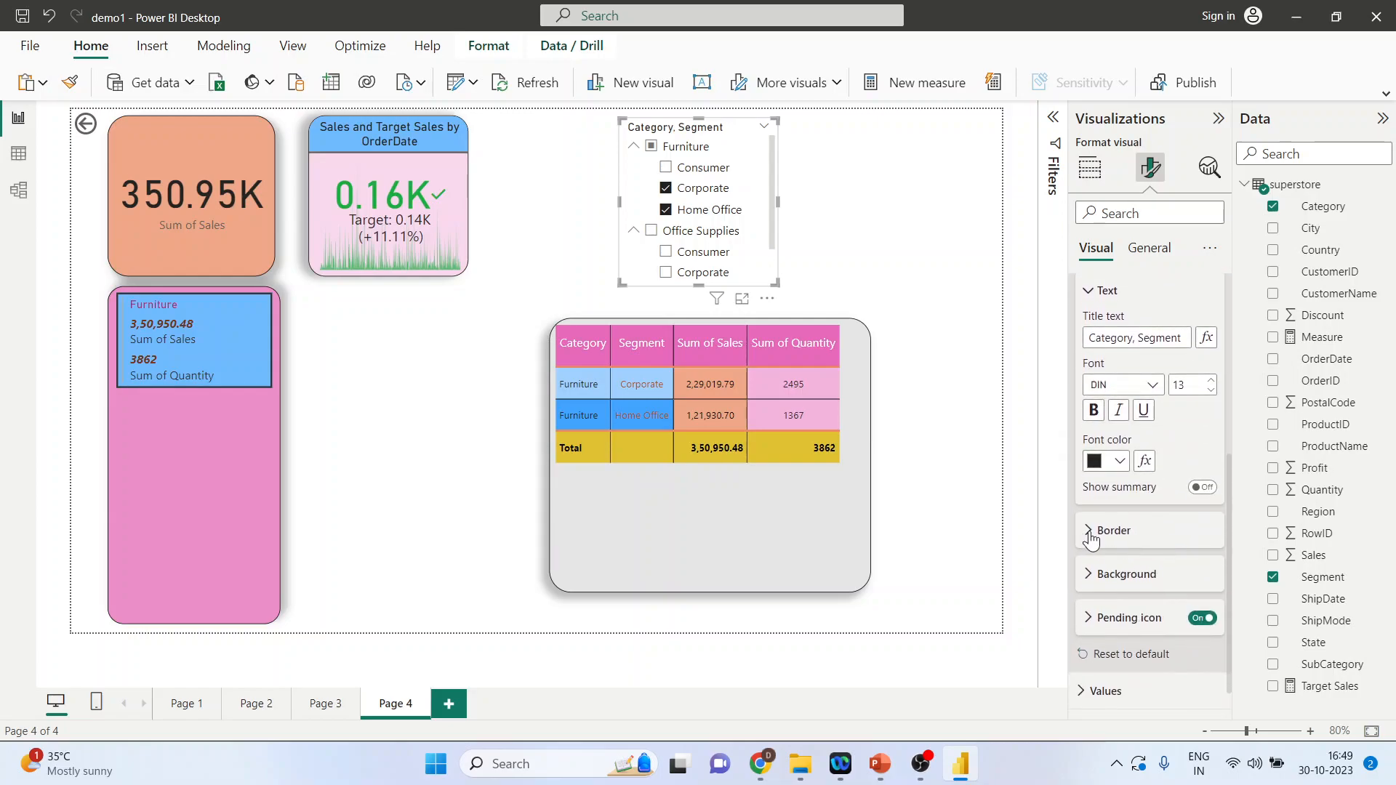
click(1169, 532)
scroll(1157, 534, down, 2)
click(1089, 445)
click(1089, 463)
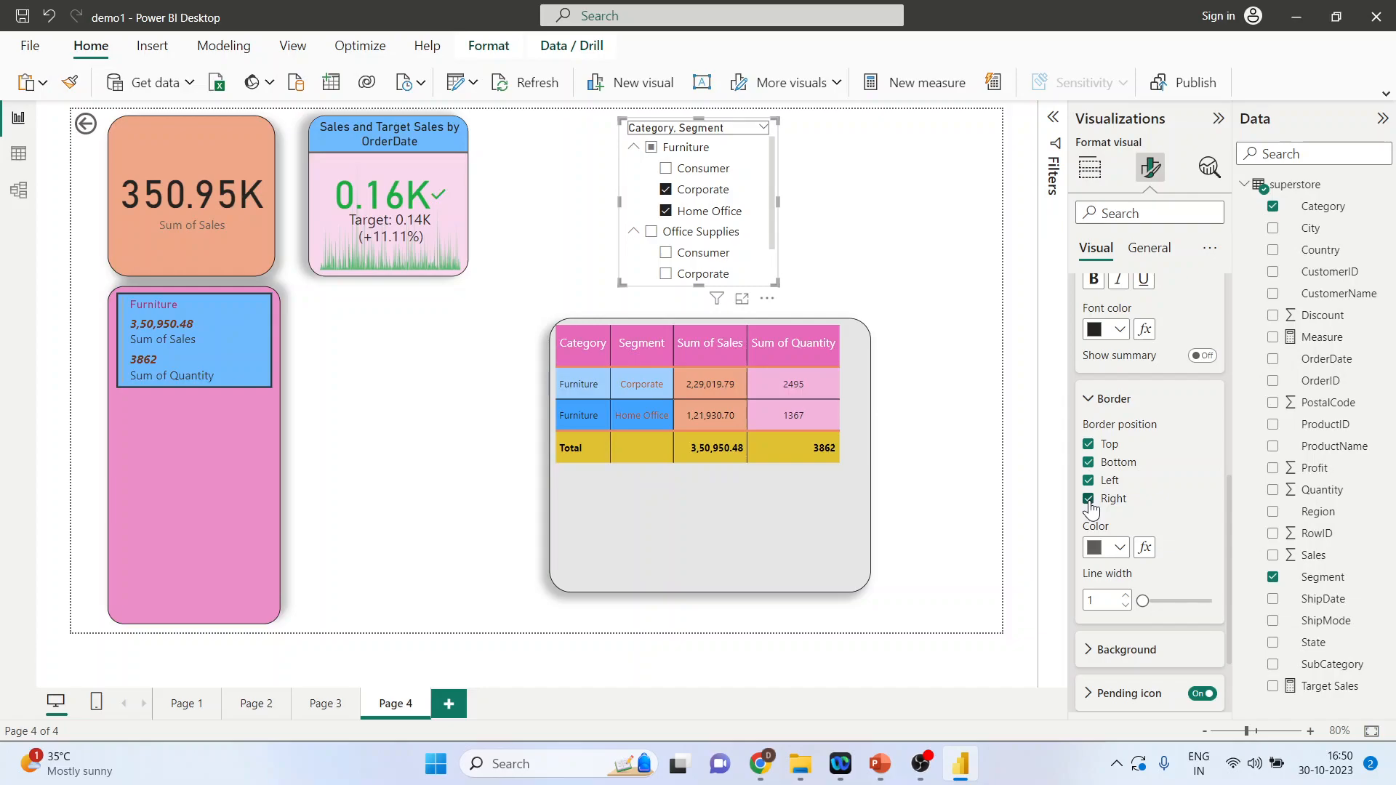
click(1126, 595)
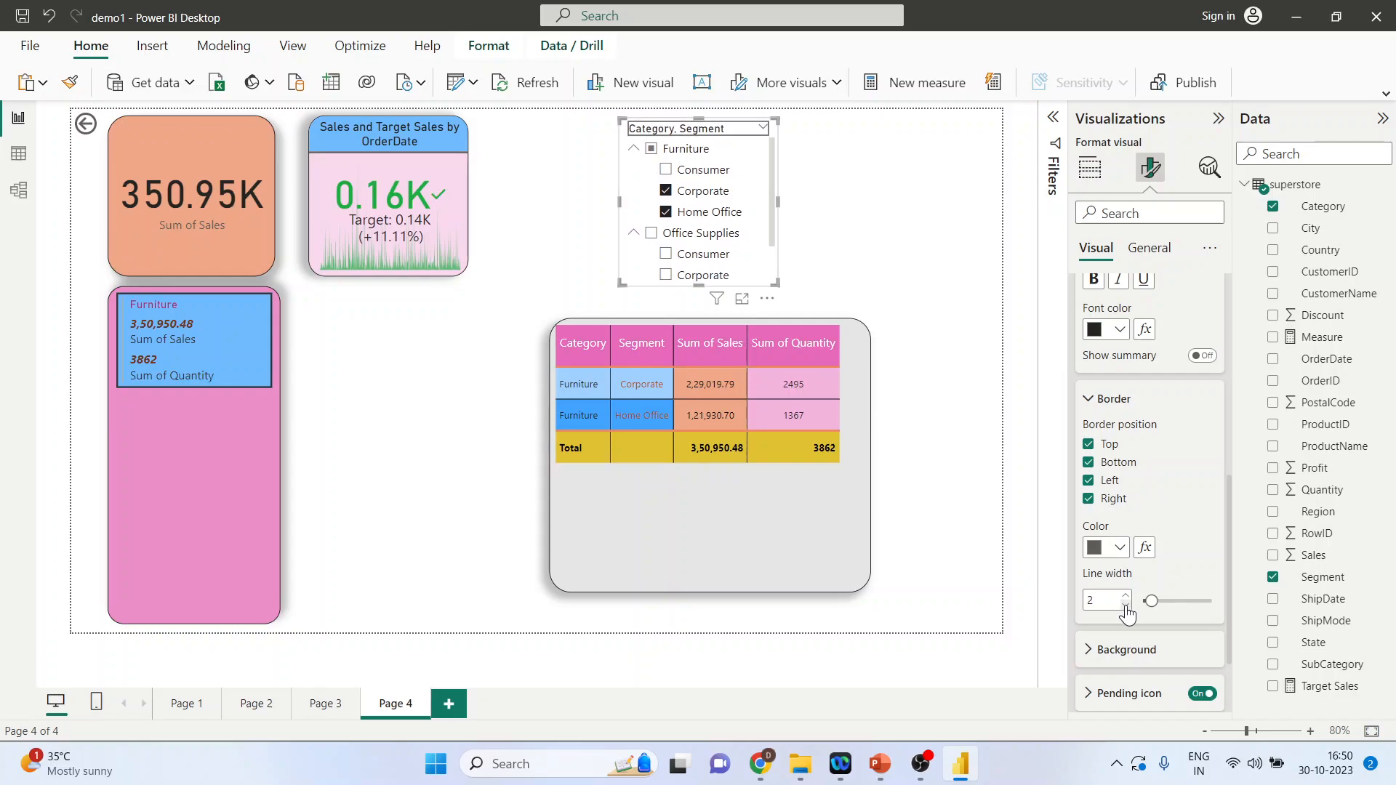
Set the slicer header's background color to light blue
scroll(1090, 558, down, 3)
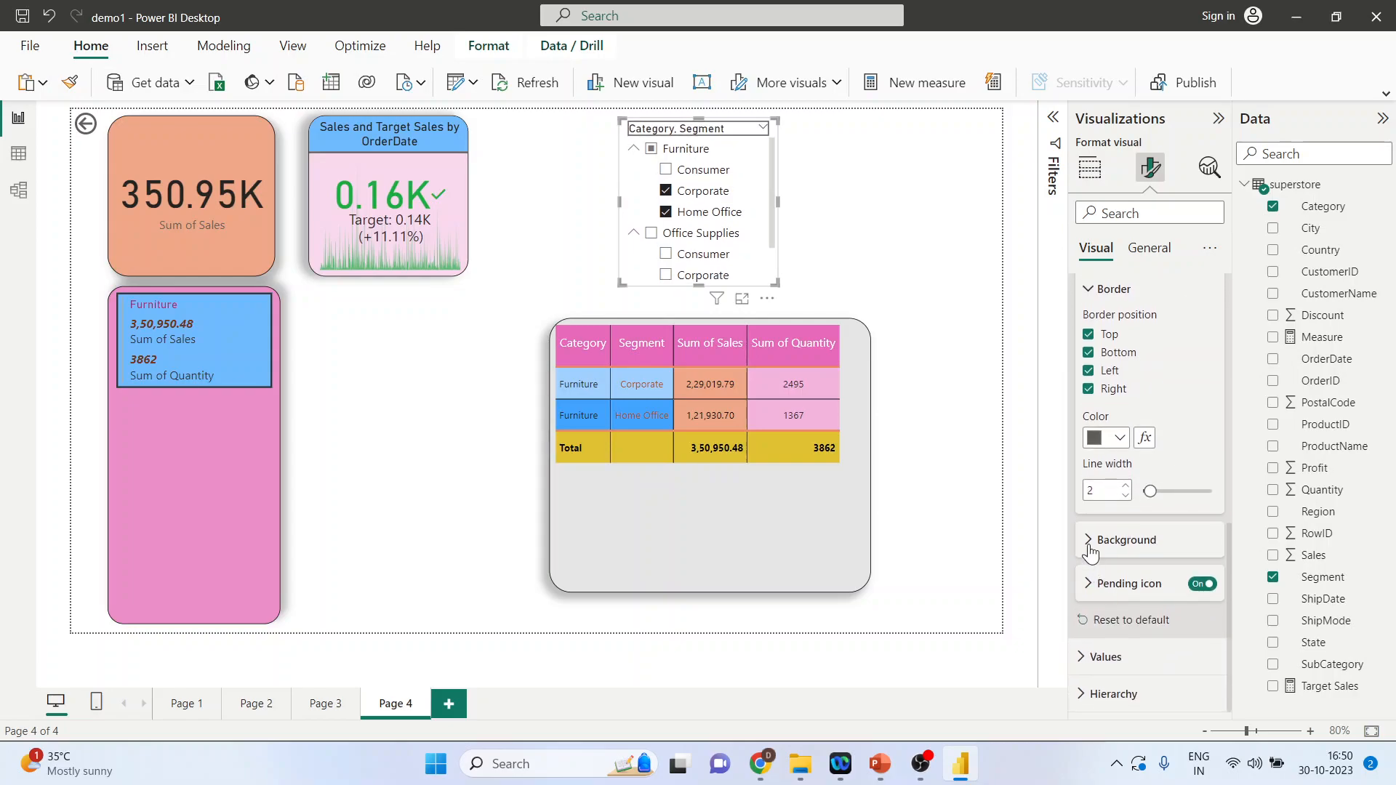
click(1089, 551)
click(1120, 586)
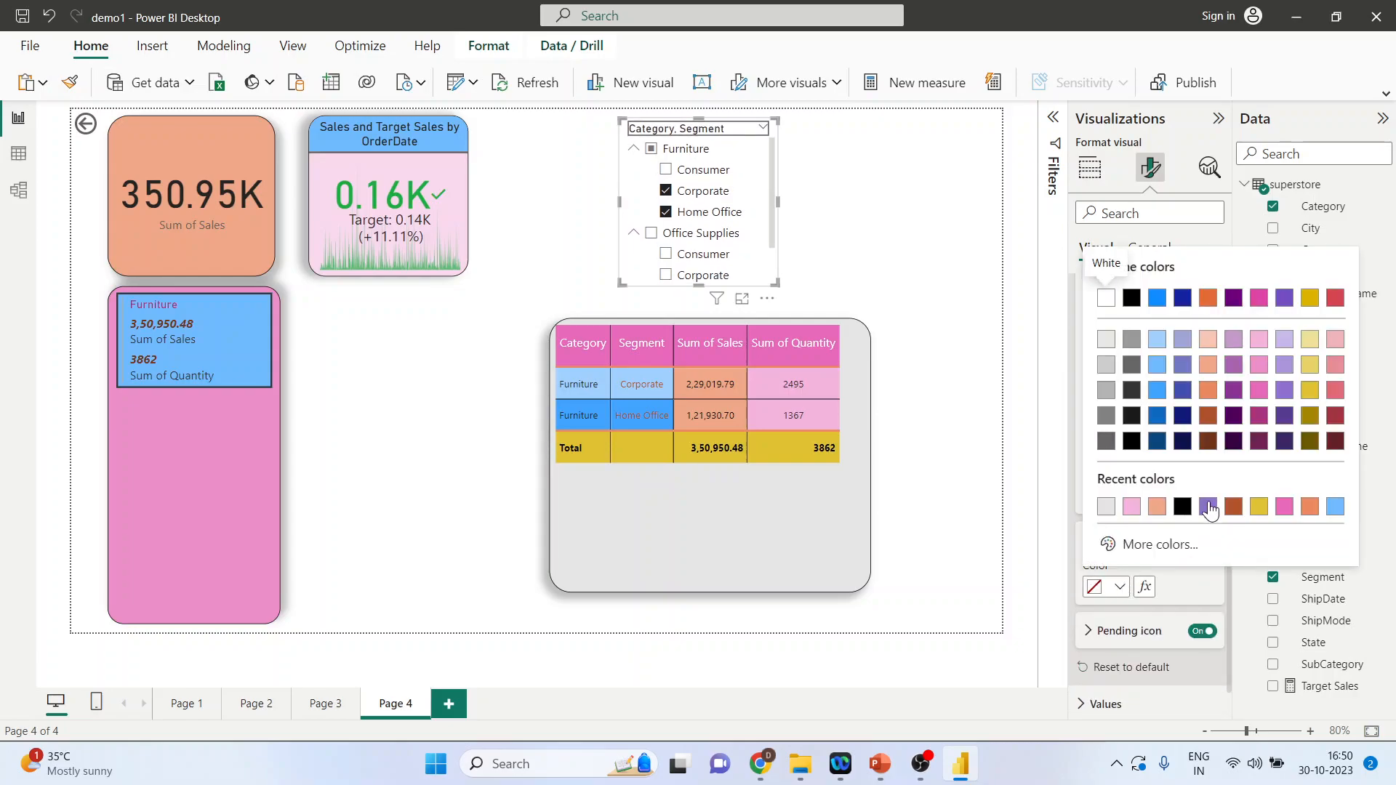
click(1156, 347)
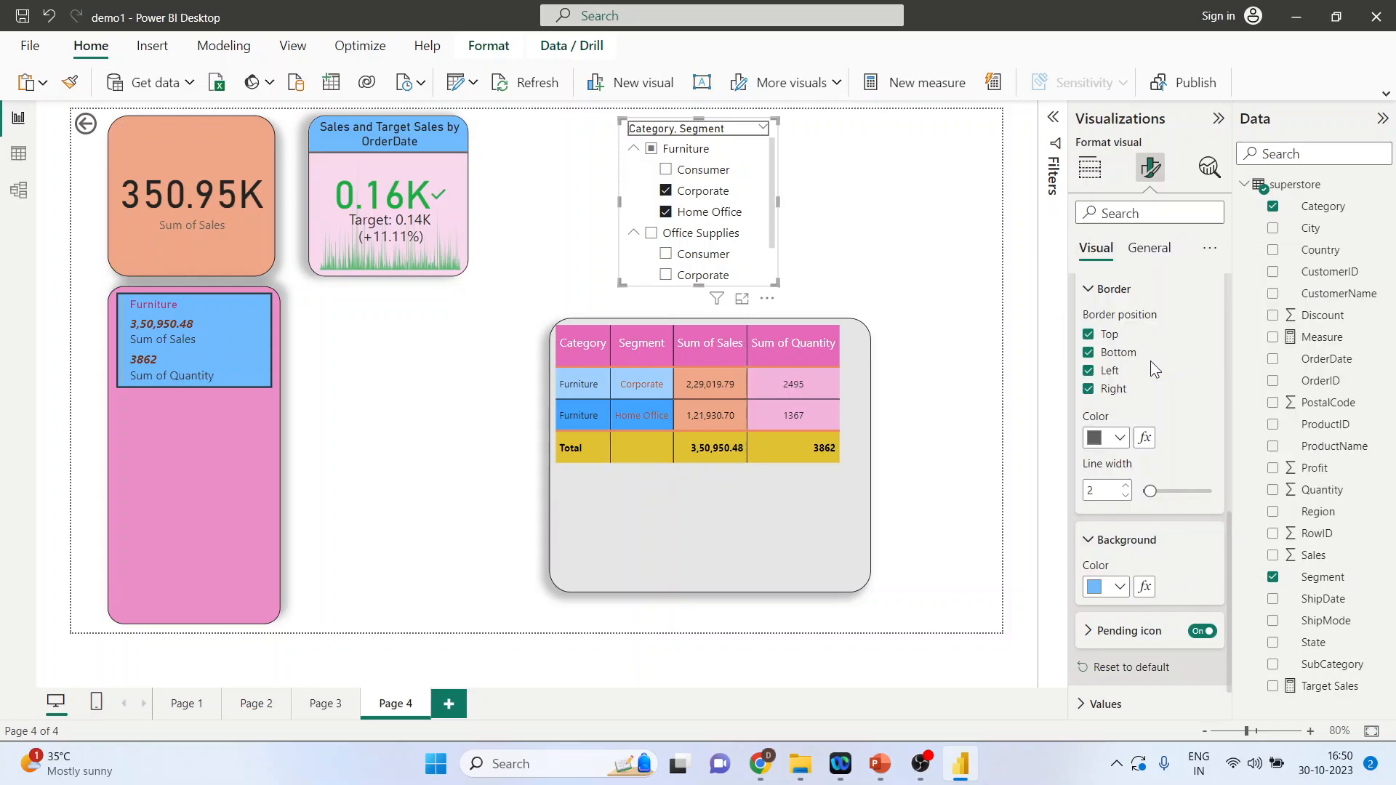
Change the font color of the slicer values to dark orange
scroll(1171, 531, down, 1)
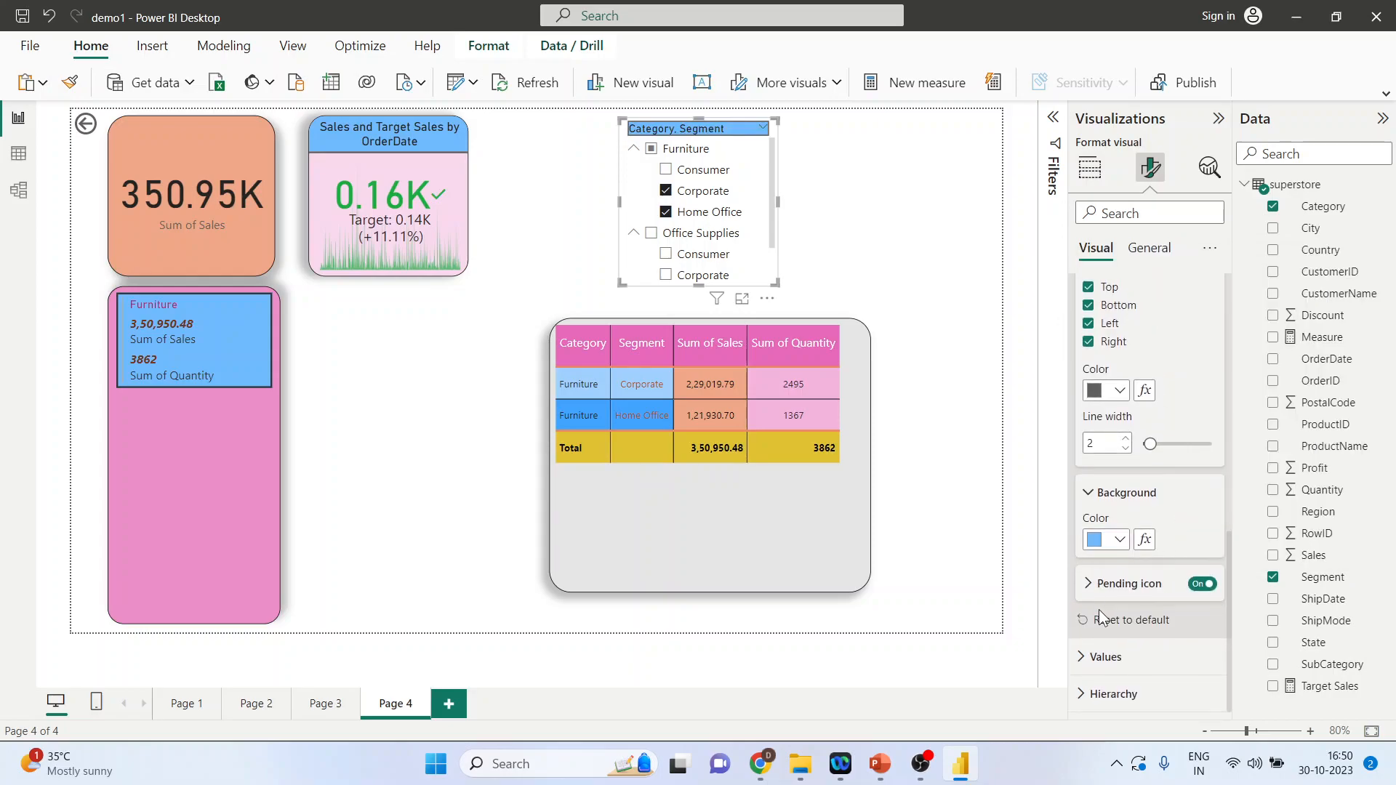
click(1098, 657)
scroll(1141, 592, down, 4)
scroll(1163, 603, down, 3)
click(1120, 494)
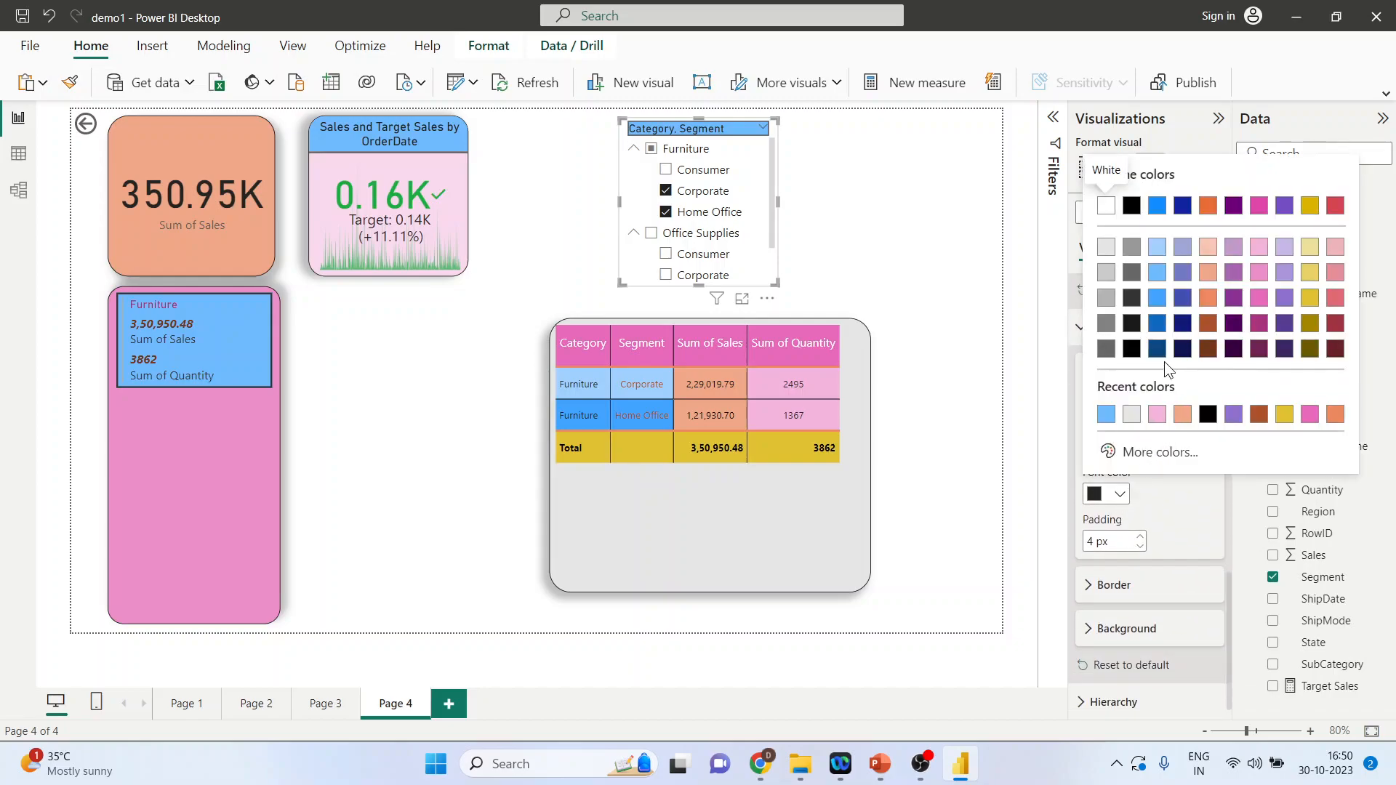
click(1207, 324)
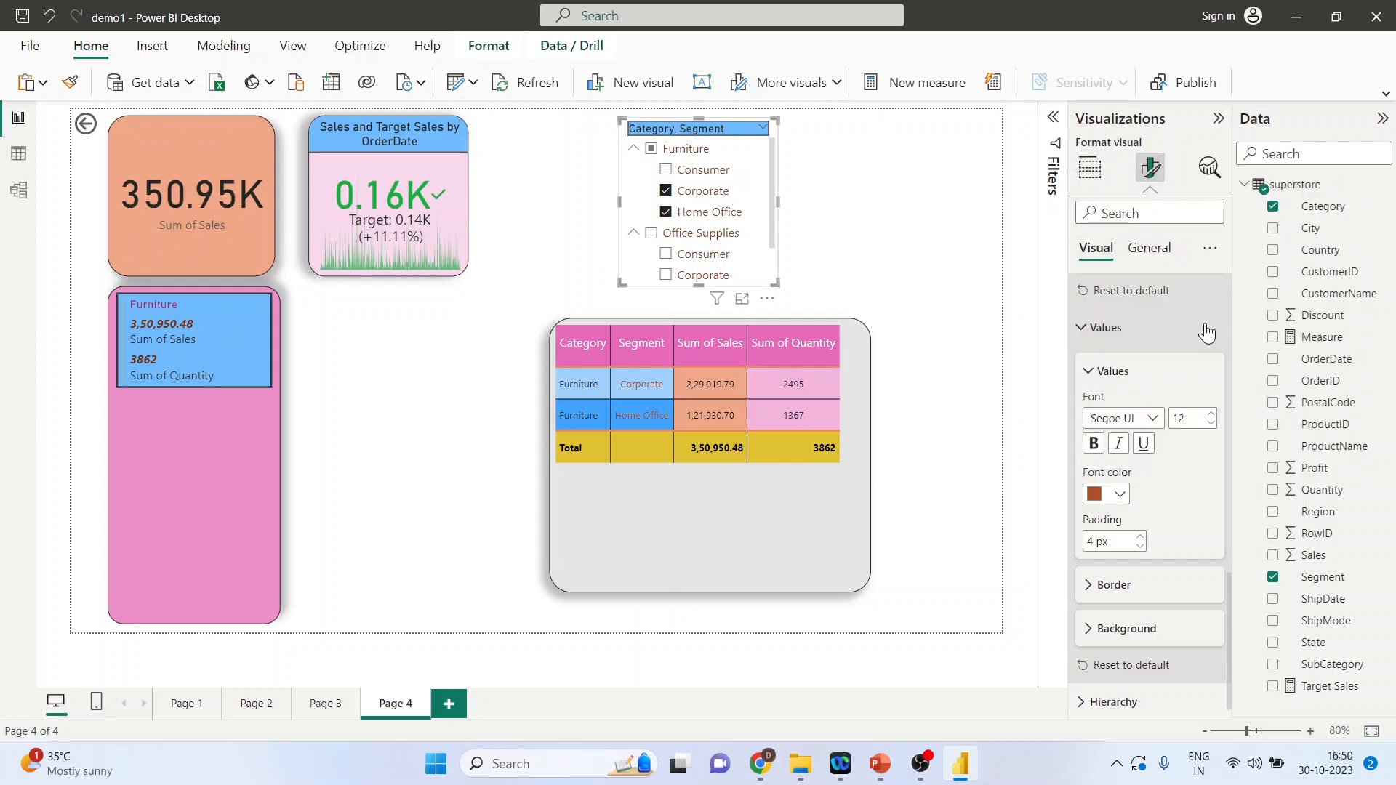
Add top, bottom, left and right borders around the slicer values, trying a line width of 3 but keeping 2
scroll(1201, 554, down, 1)
click(1094, 578)
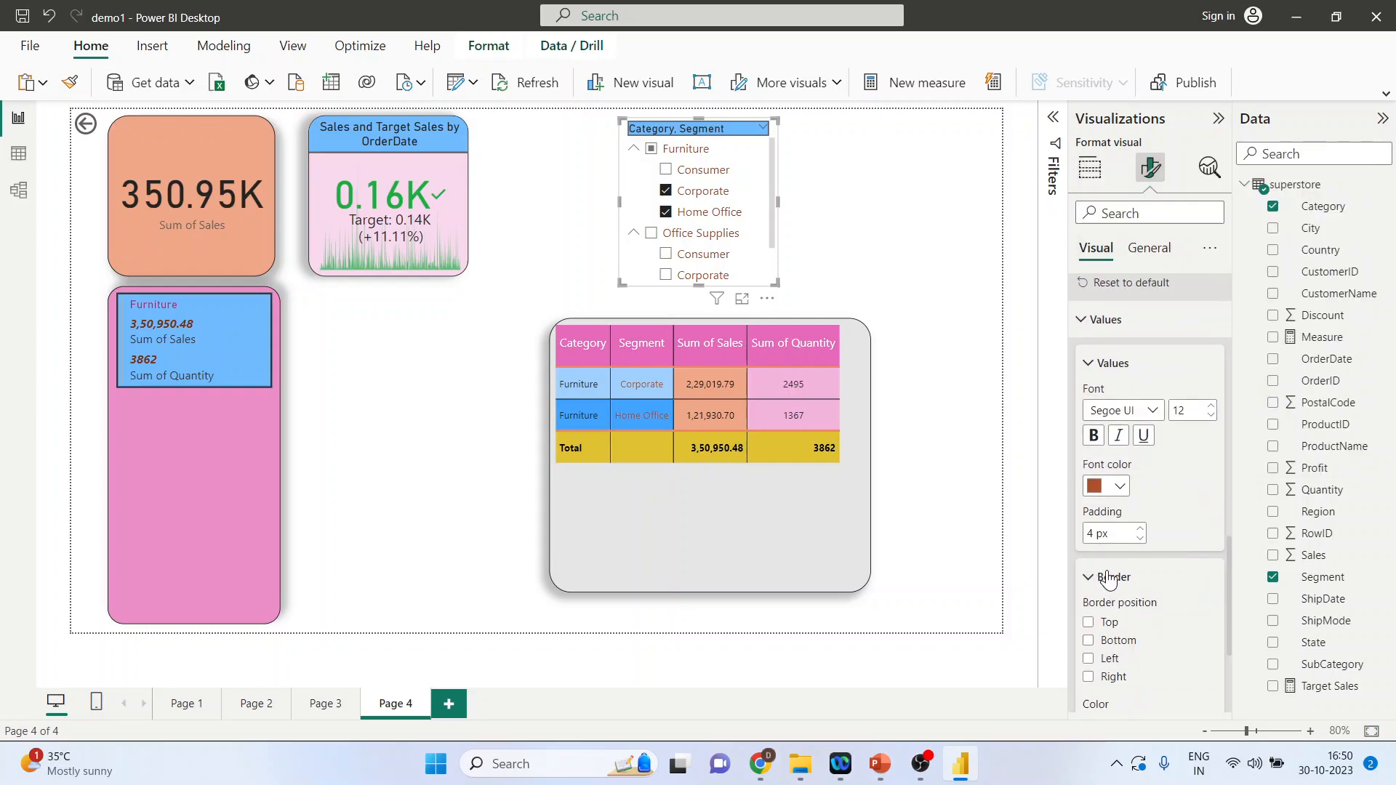
scroll(1093, 444, down, 3)
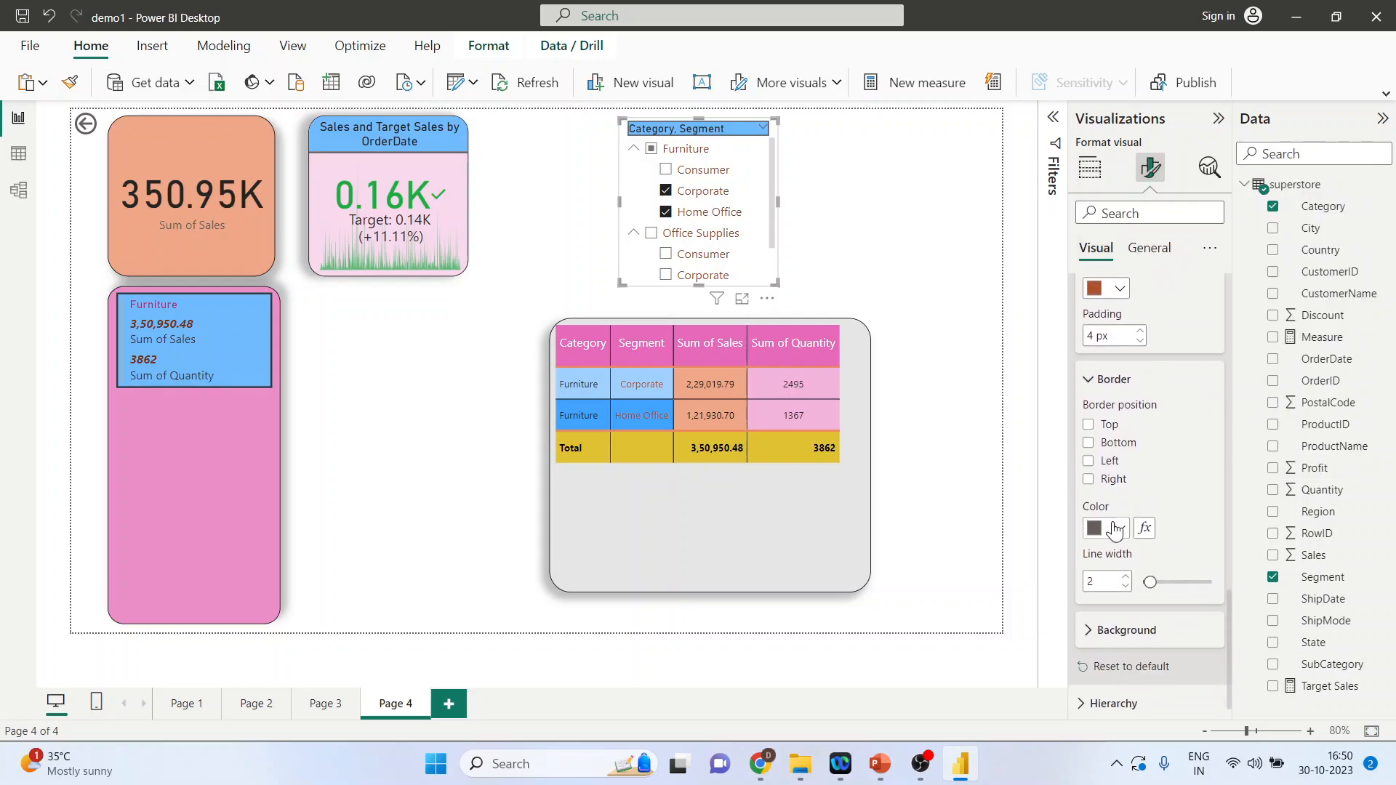
click(1088, 425)
click(1089, 442)
click(1088, 461)
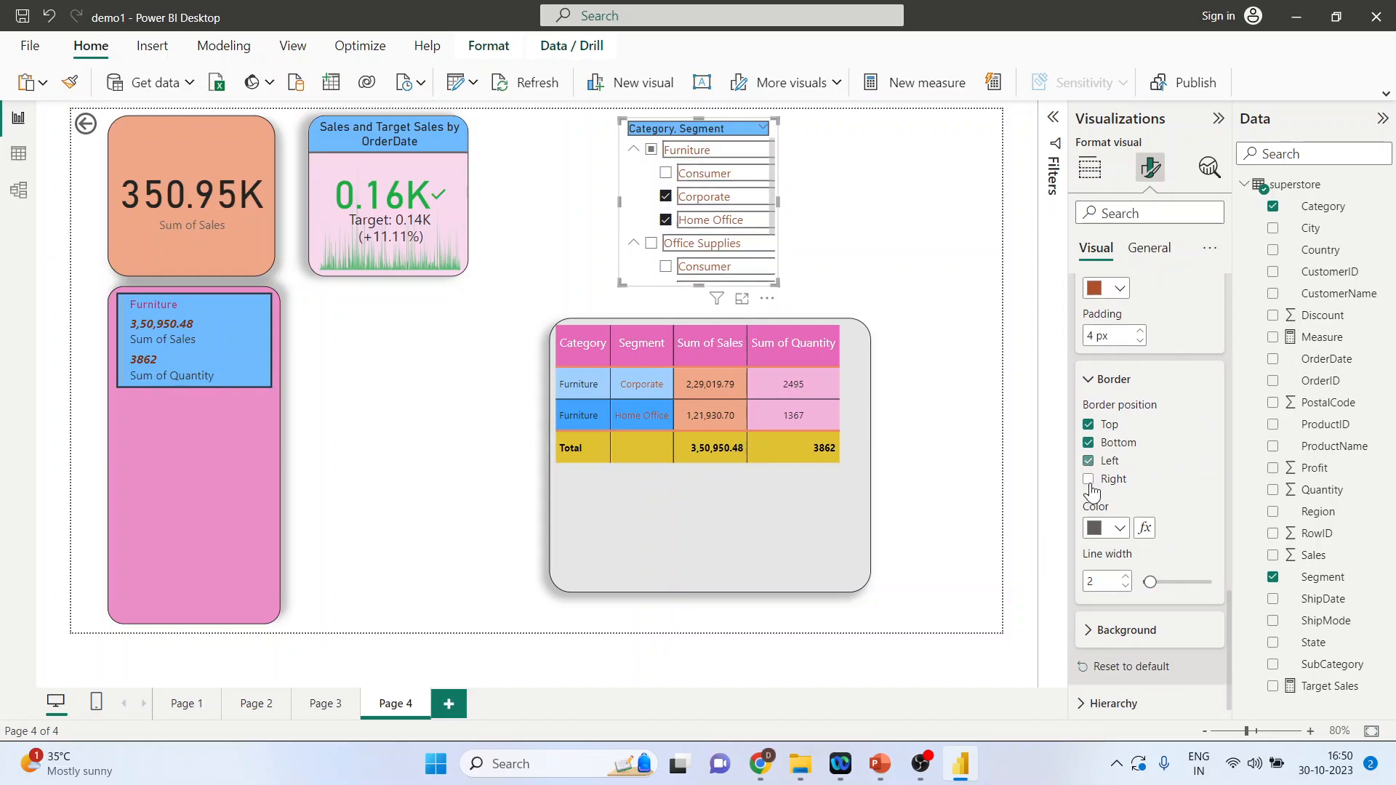
click(1088, 480)
click(1152, 581)
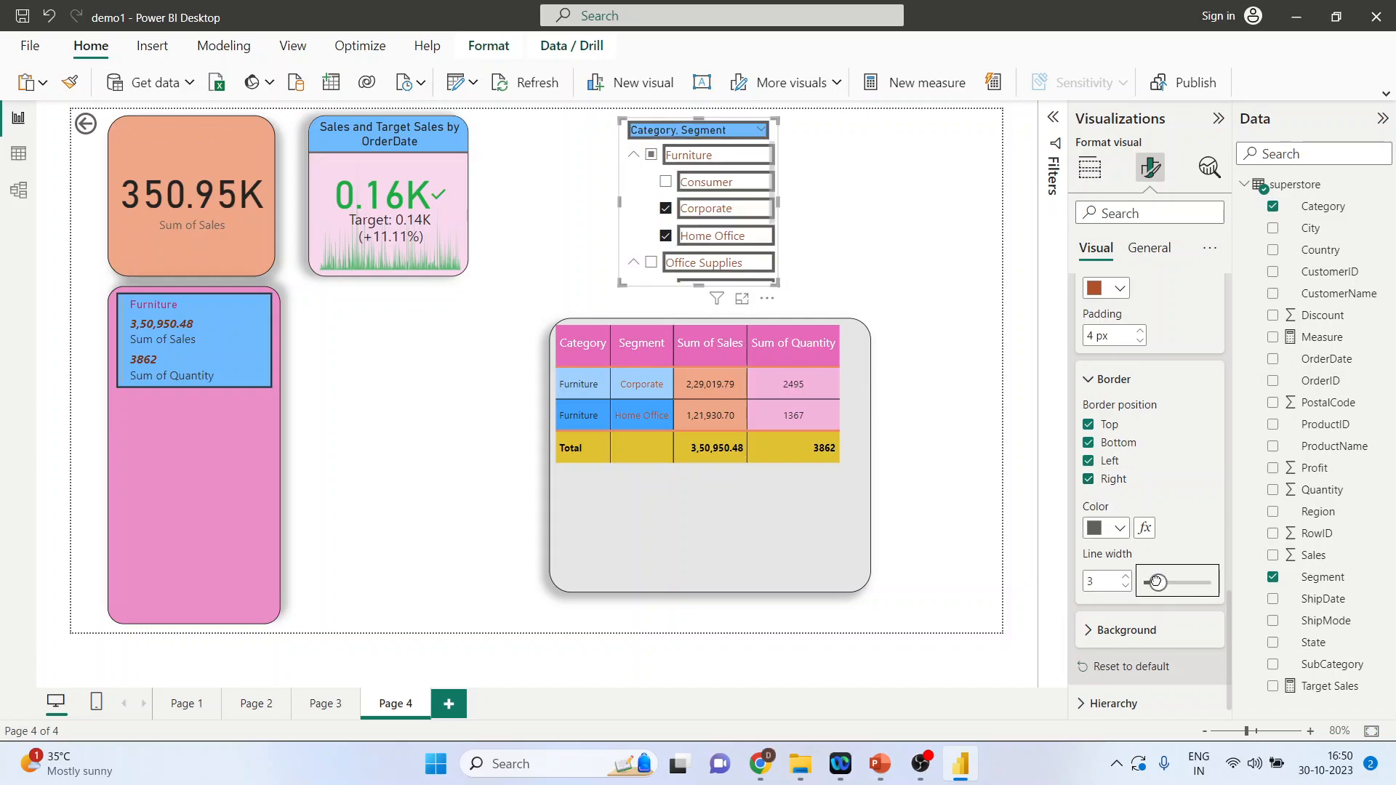
Give the slicer values a light purple background, view the slicer in focus mode and return to the report
click(1091, 630)
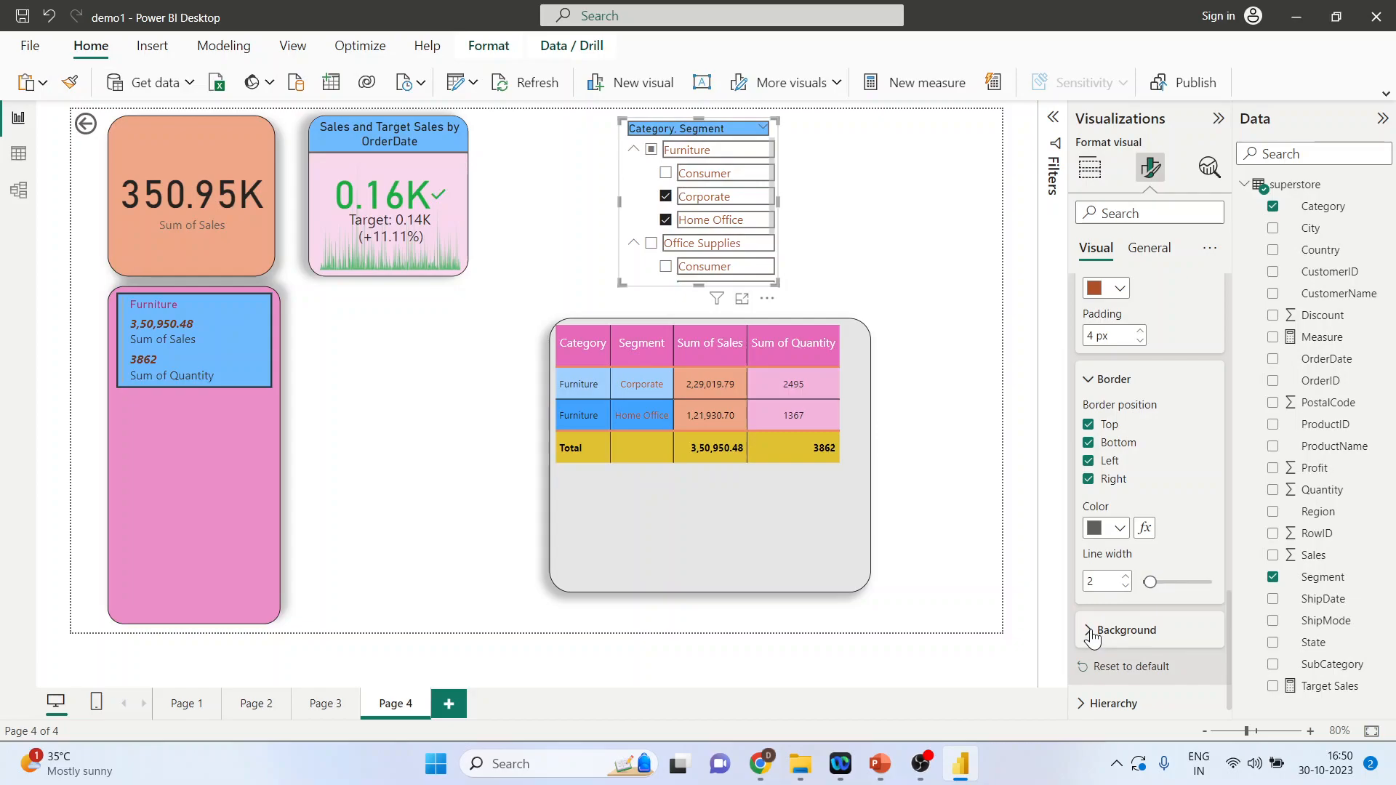
scroll(1116, 572, down, 1)
click(1120, 622)
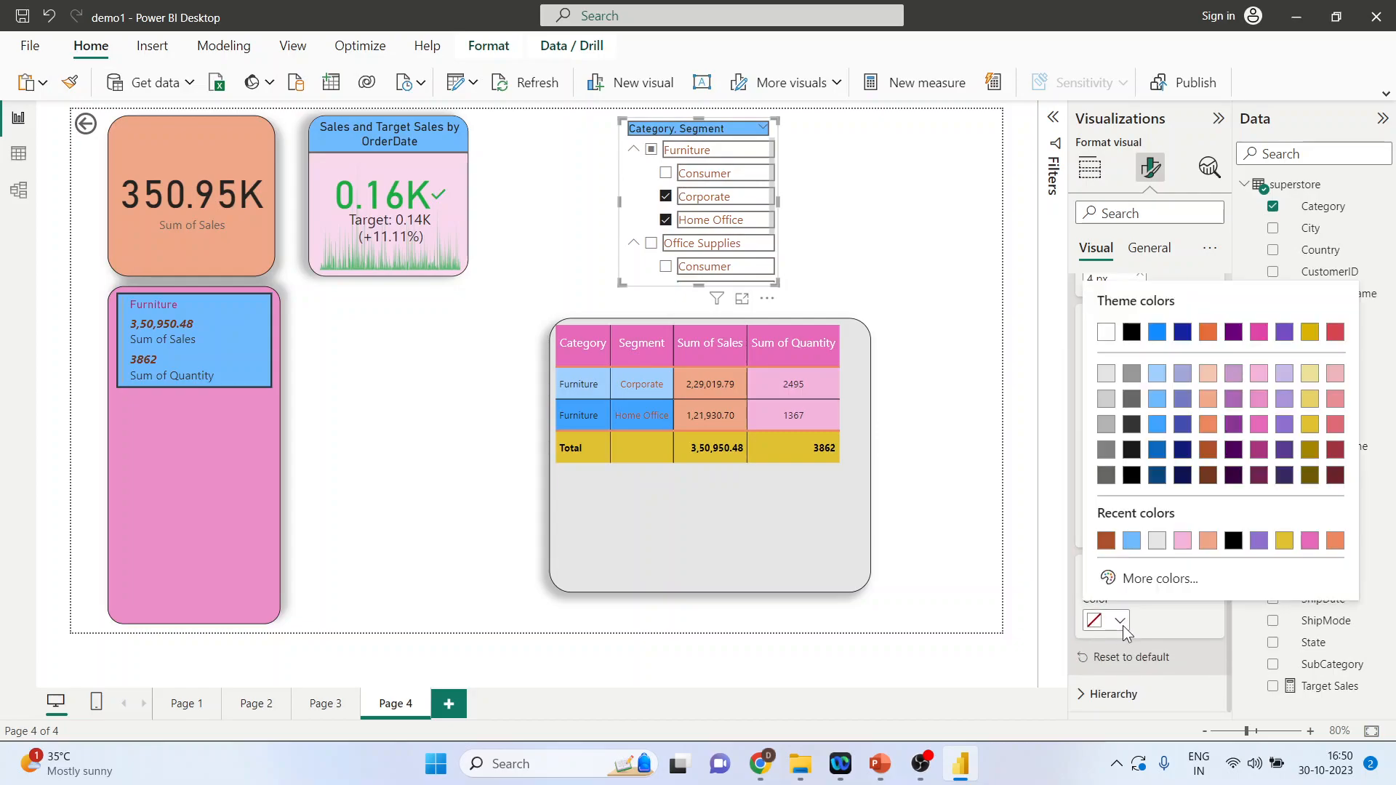
click(1233, 374)
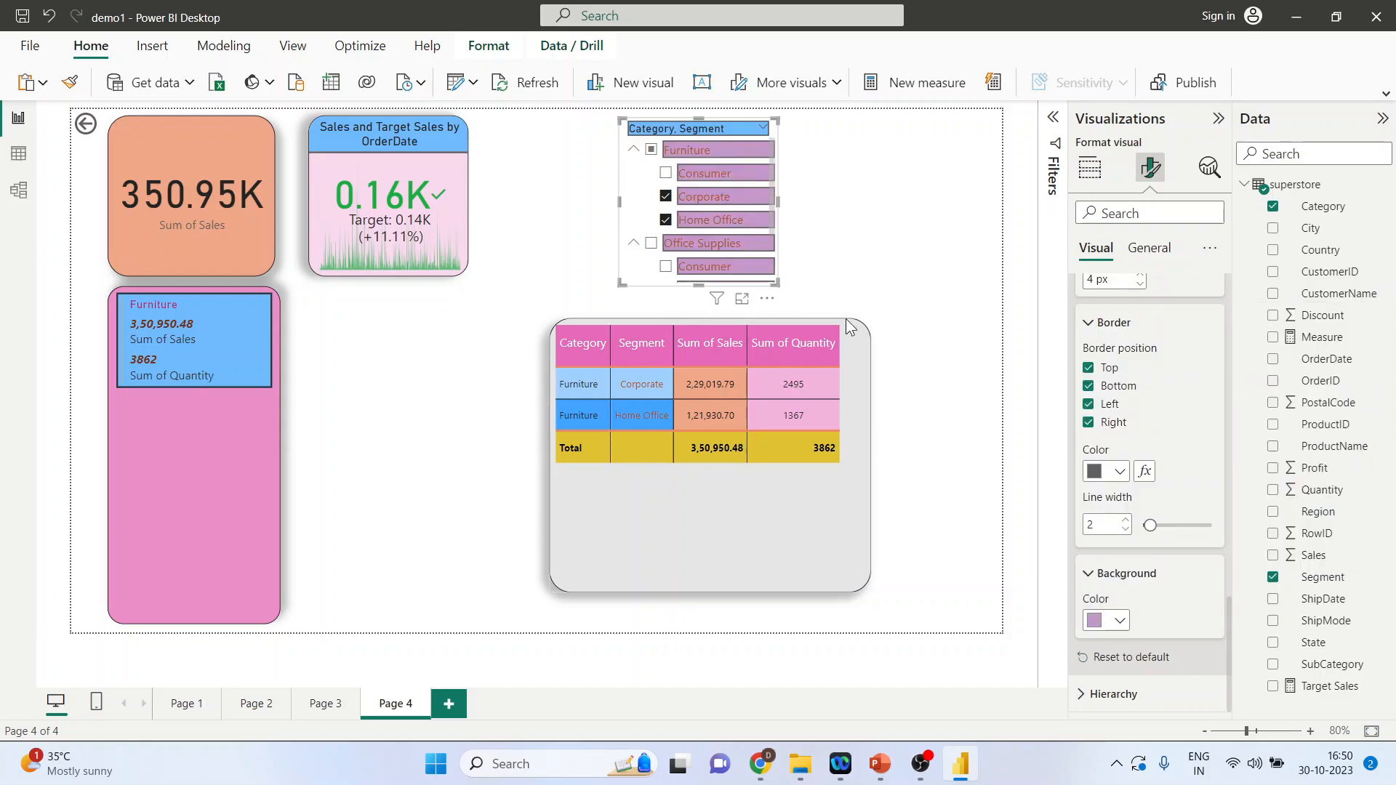
click(742, 298)
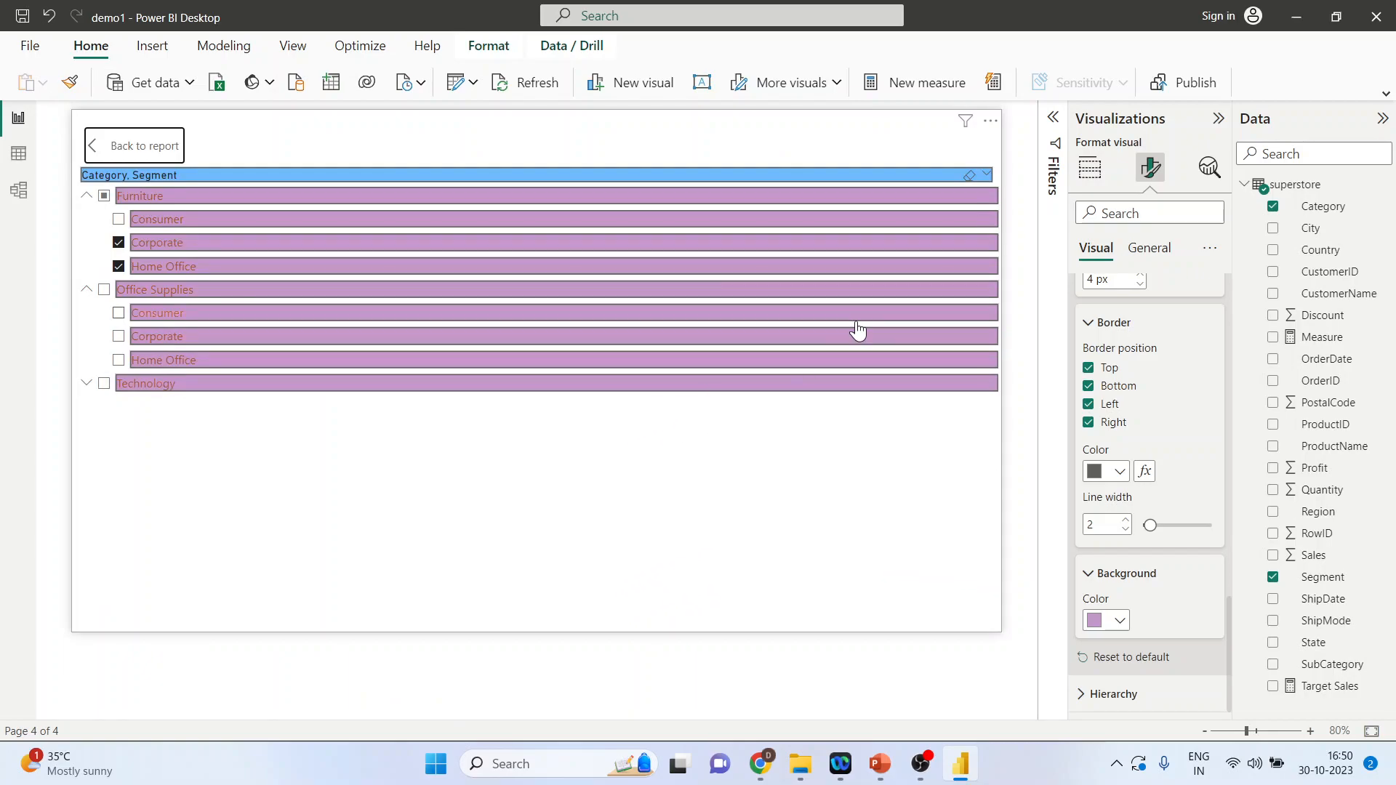
click(109, 153)
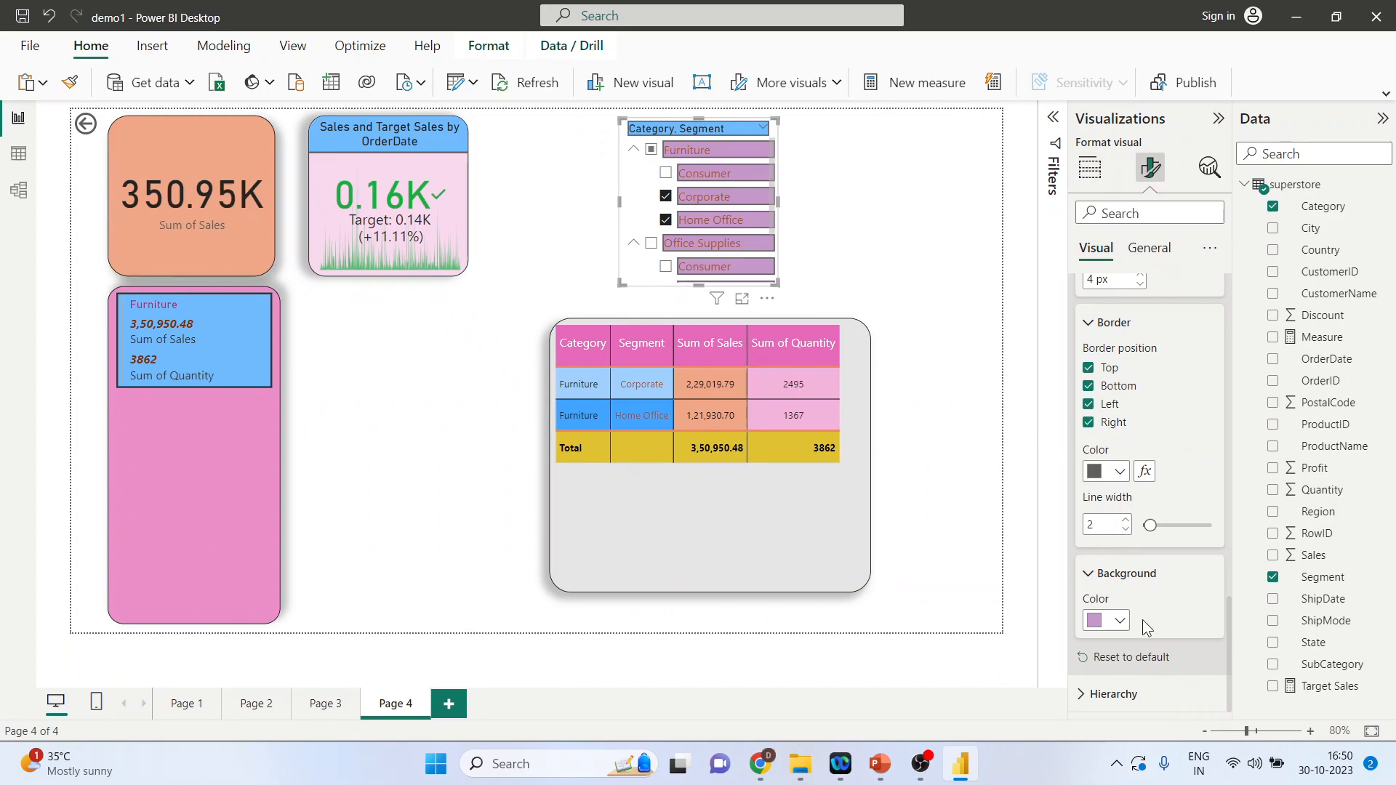
Set the slicer hierarchy's stepped layout indentation to 22
click(1086, 694)
scroll(1134, 660, down, 3)
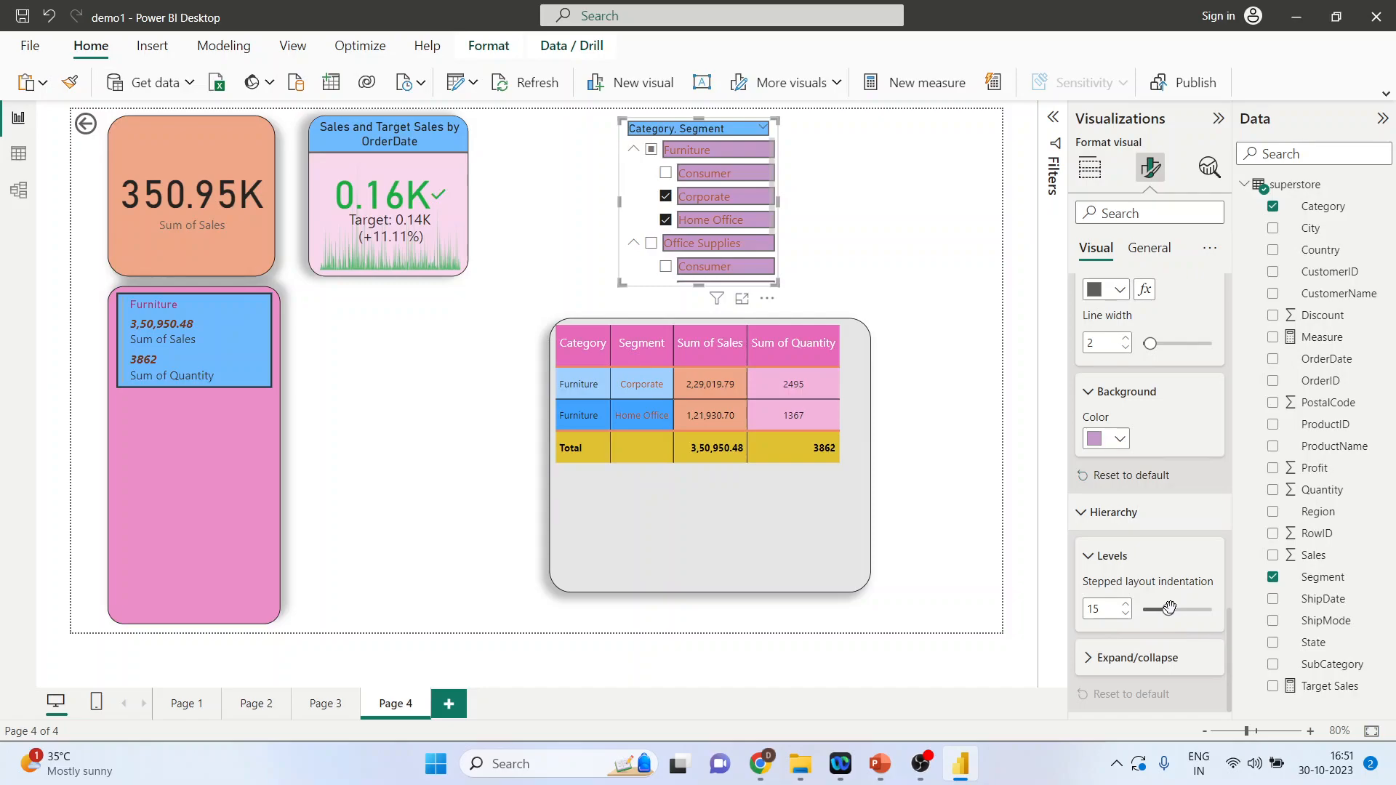
drag(1168, 609, 1180, 610)
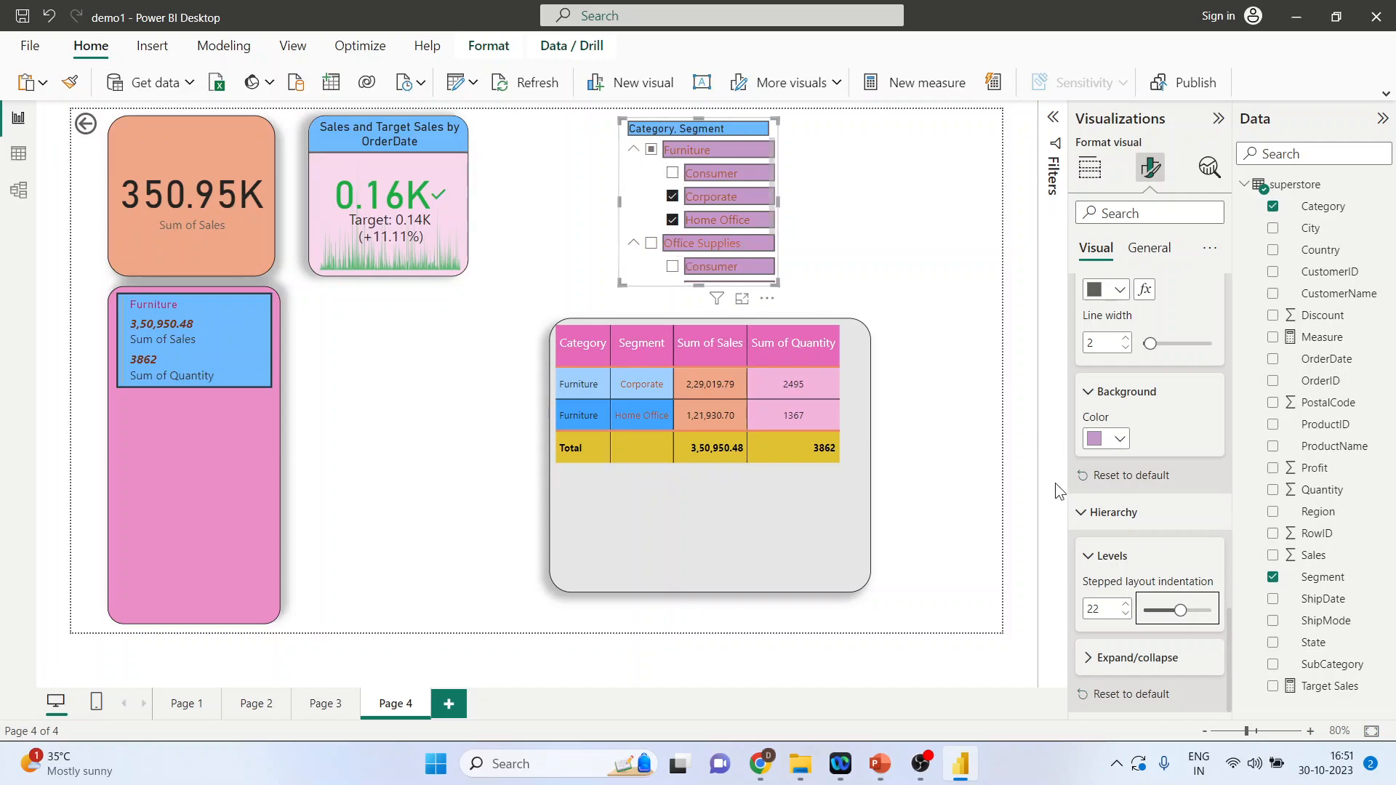
Try the Plus/minus and Chevron expand/collapse icons for the slicer hierarchy, and choose Caret
click(1097, 658)
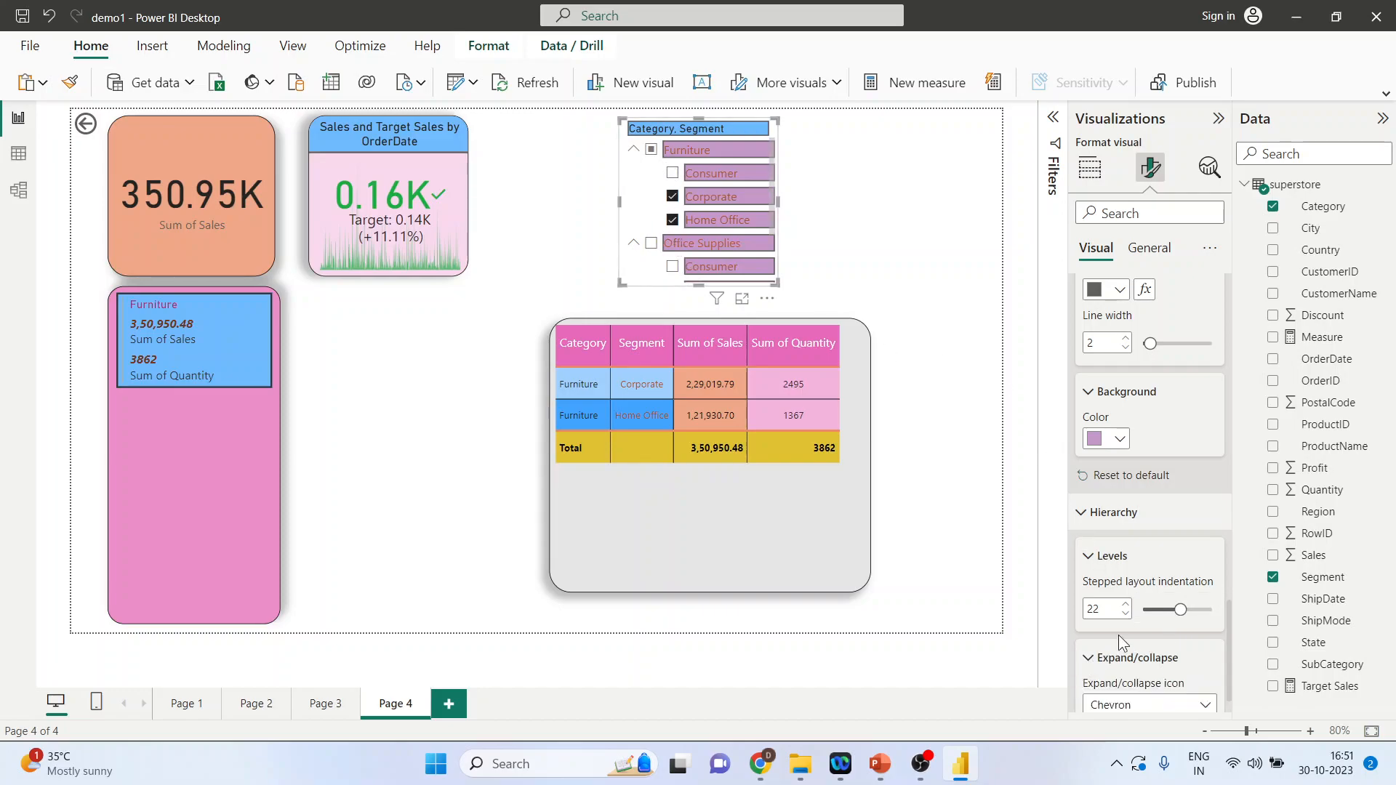
click(1207, 660)
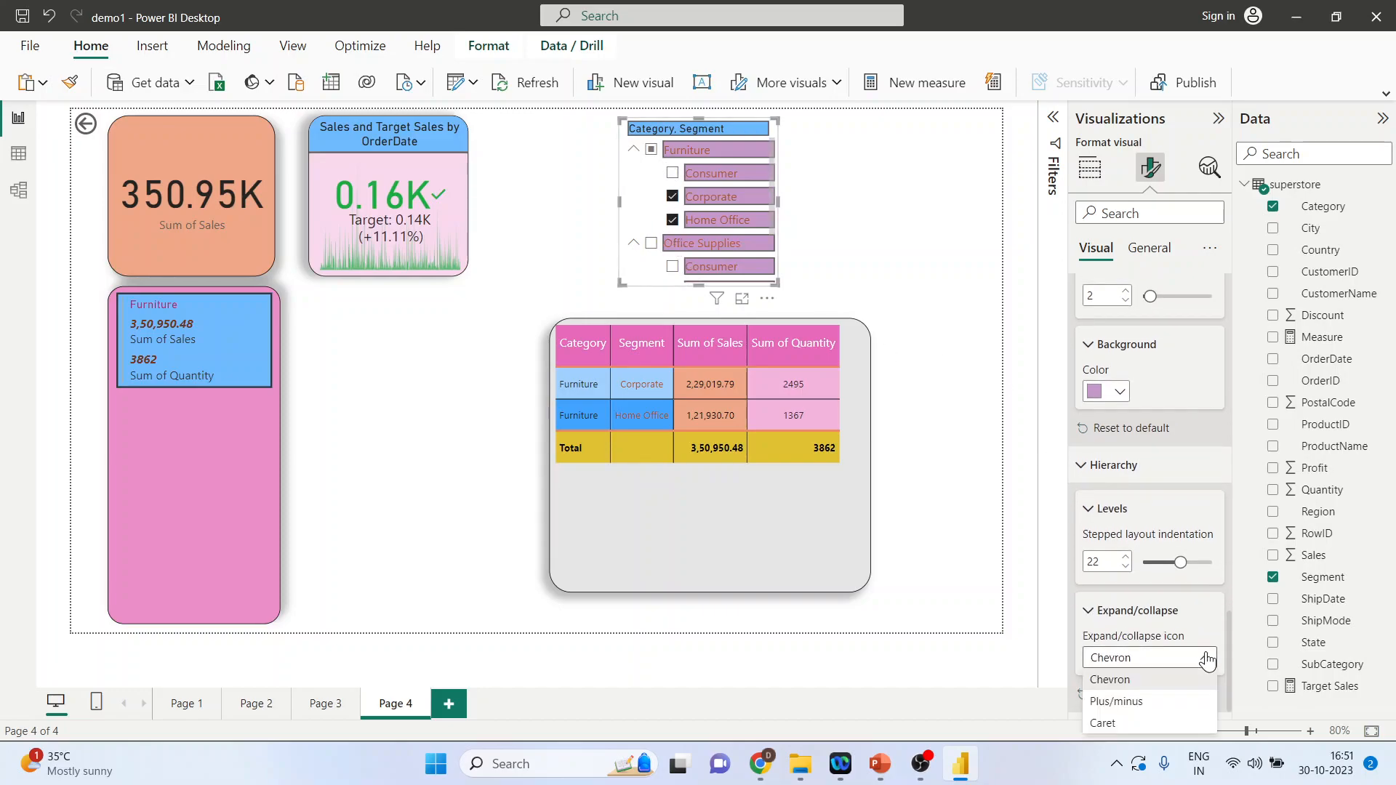
click(1170, 703)
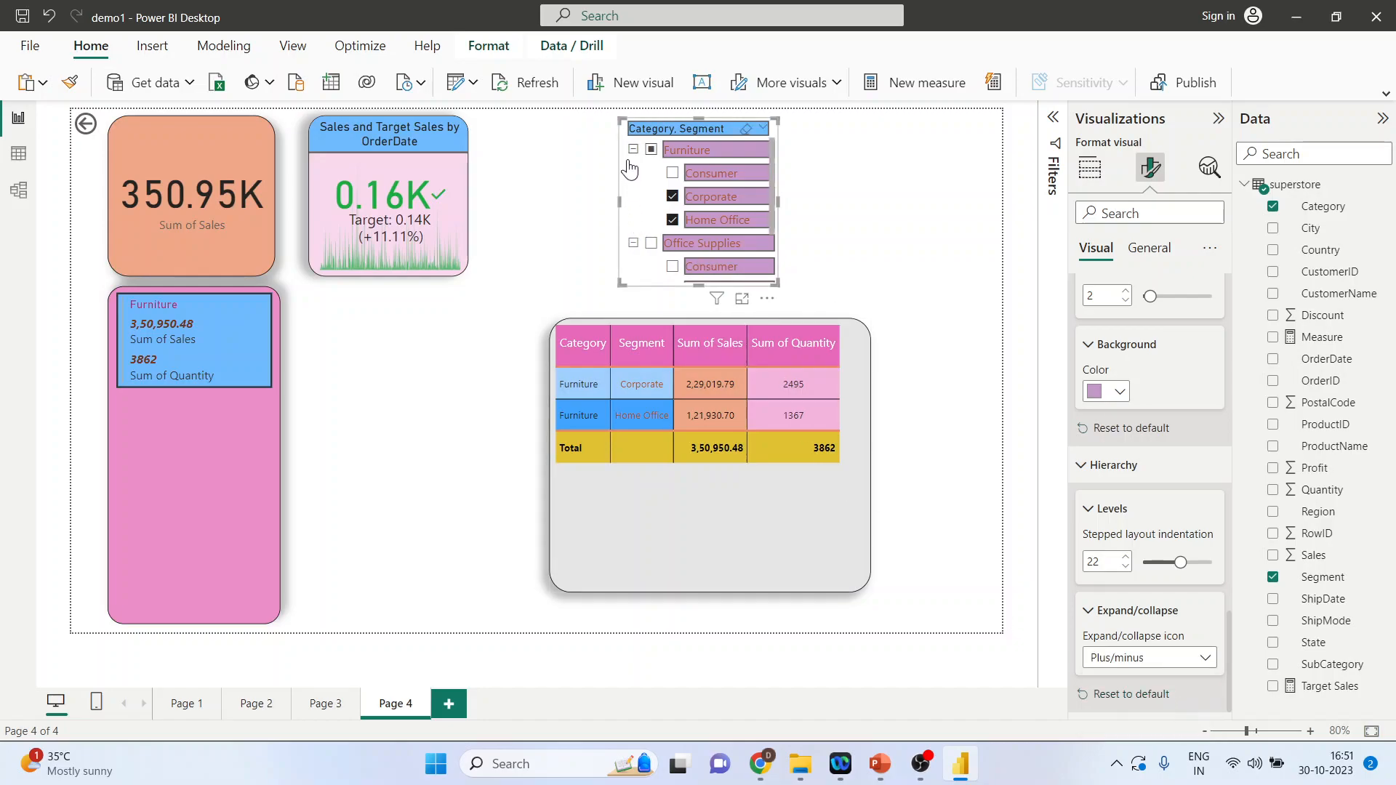
click(1206, 657)
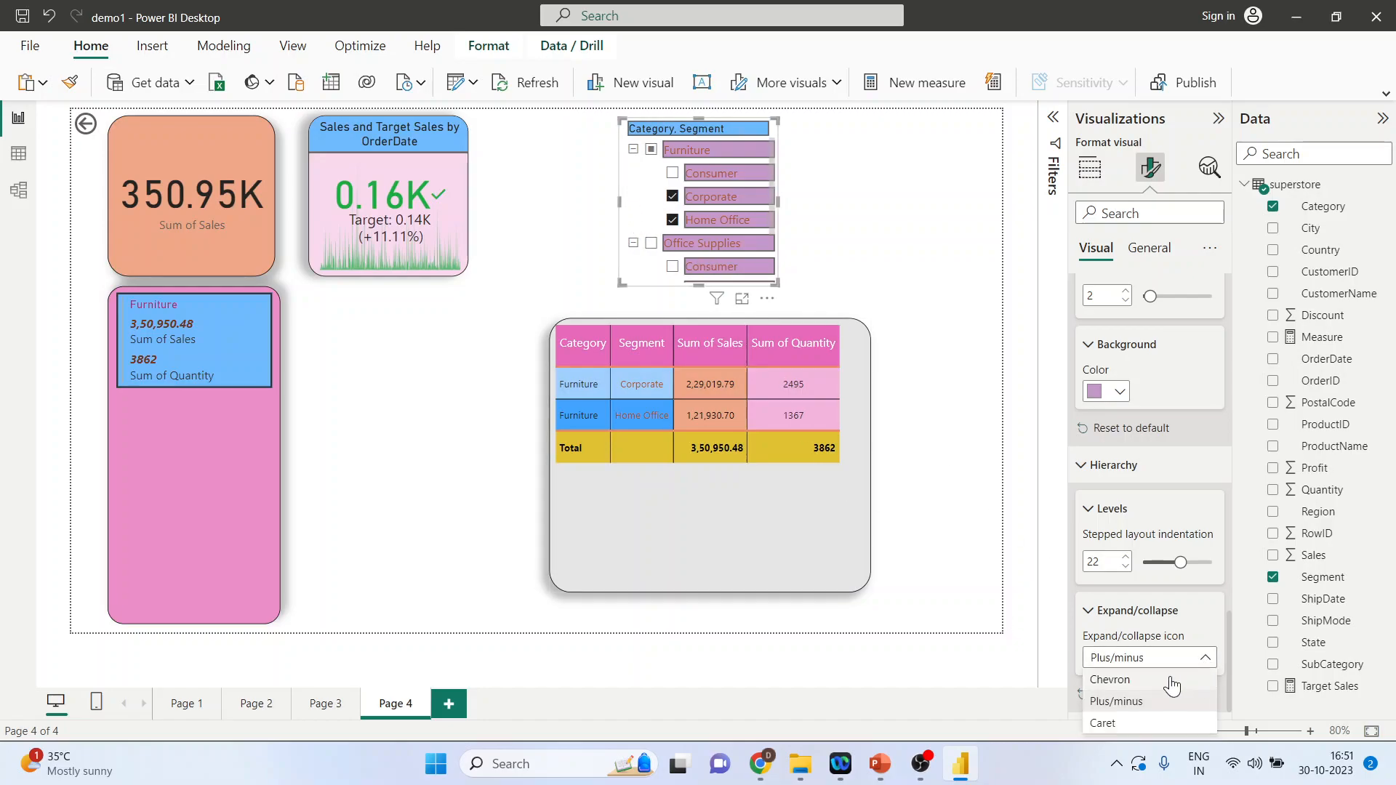
click(1168, 677)
click(1203, 658)
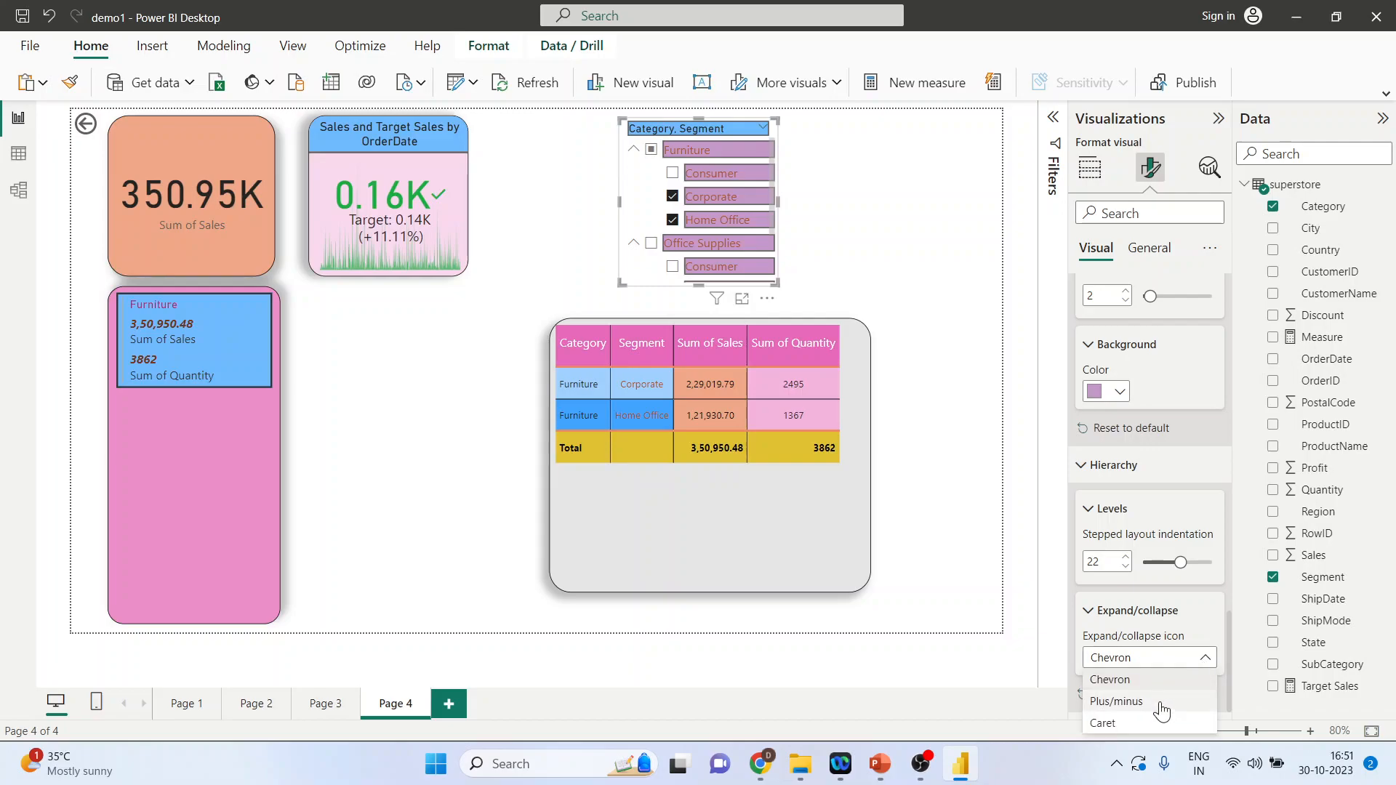
click(1152, 724)
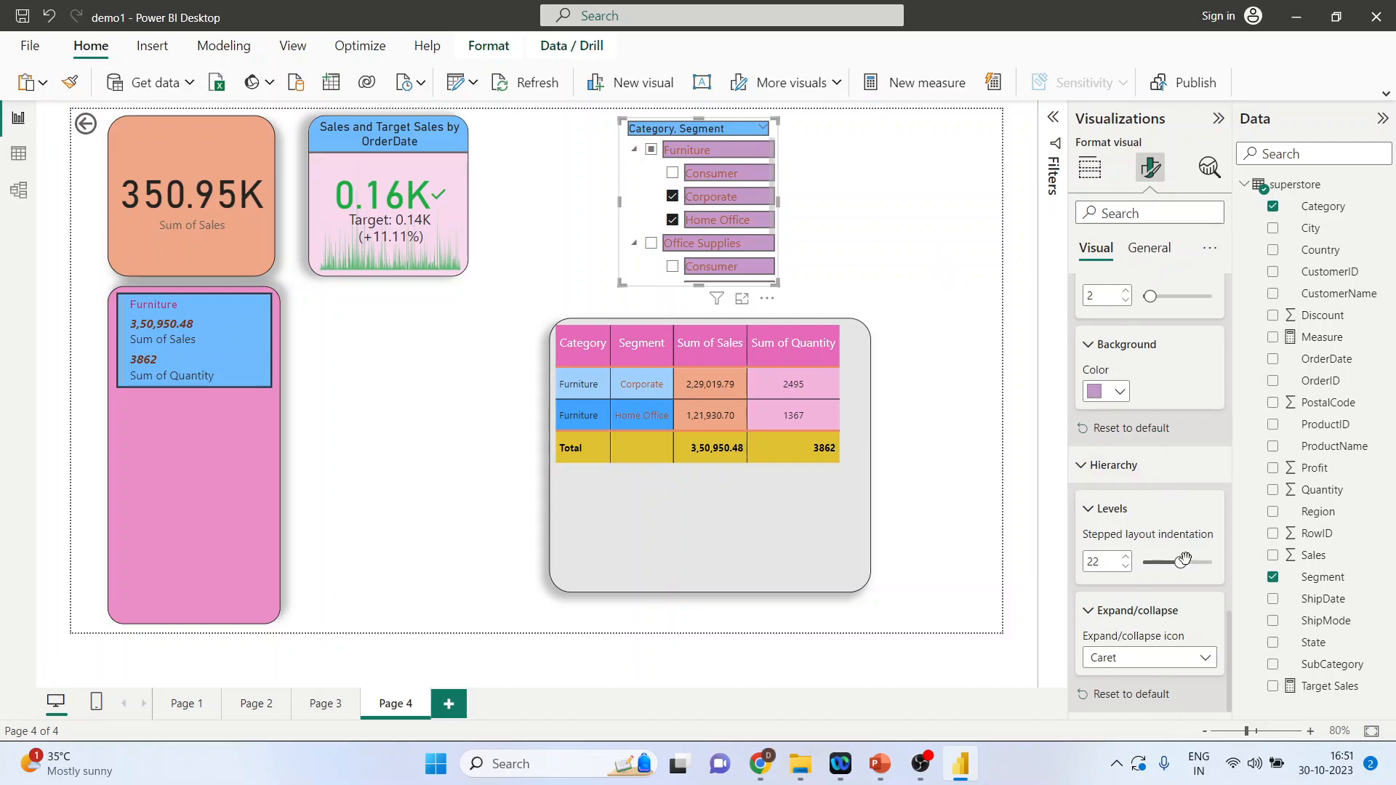
Set the background color of the slicer values to white
click(1120, 393)
click(1106, 463)
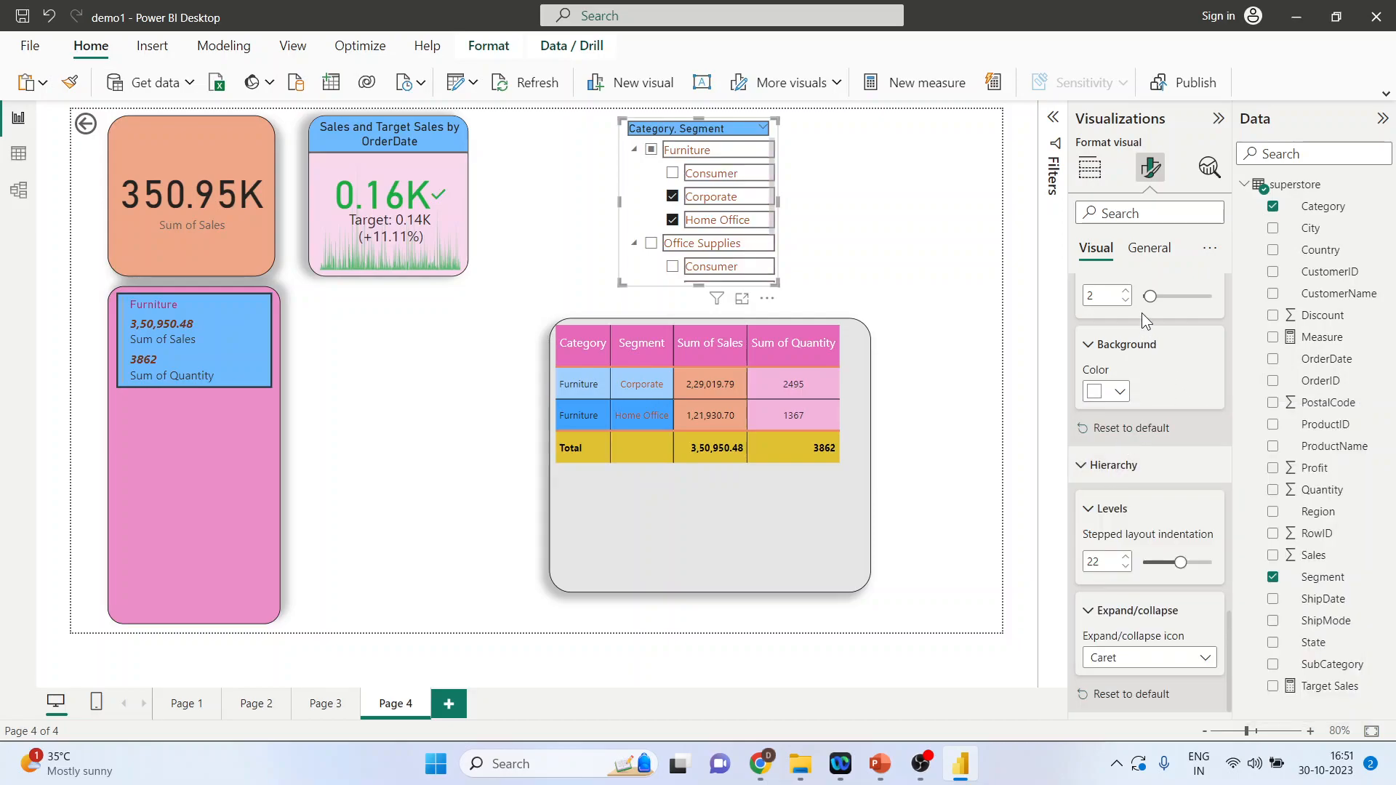
Set the slicer's horizontal position to 761 in its general properties
click(1143, 251)
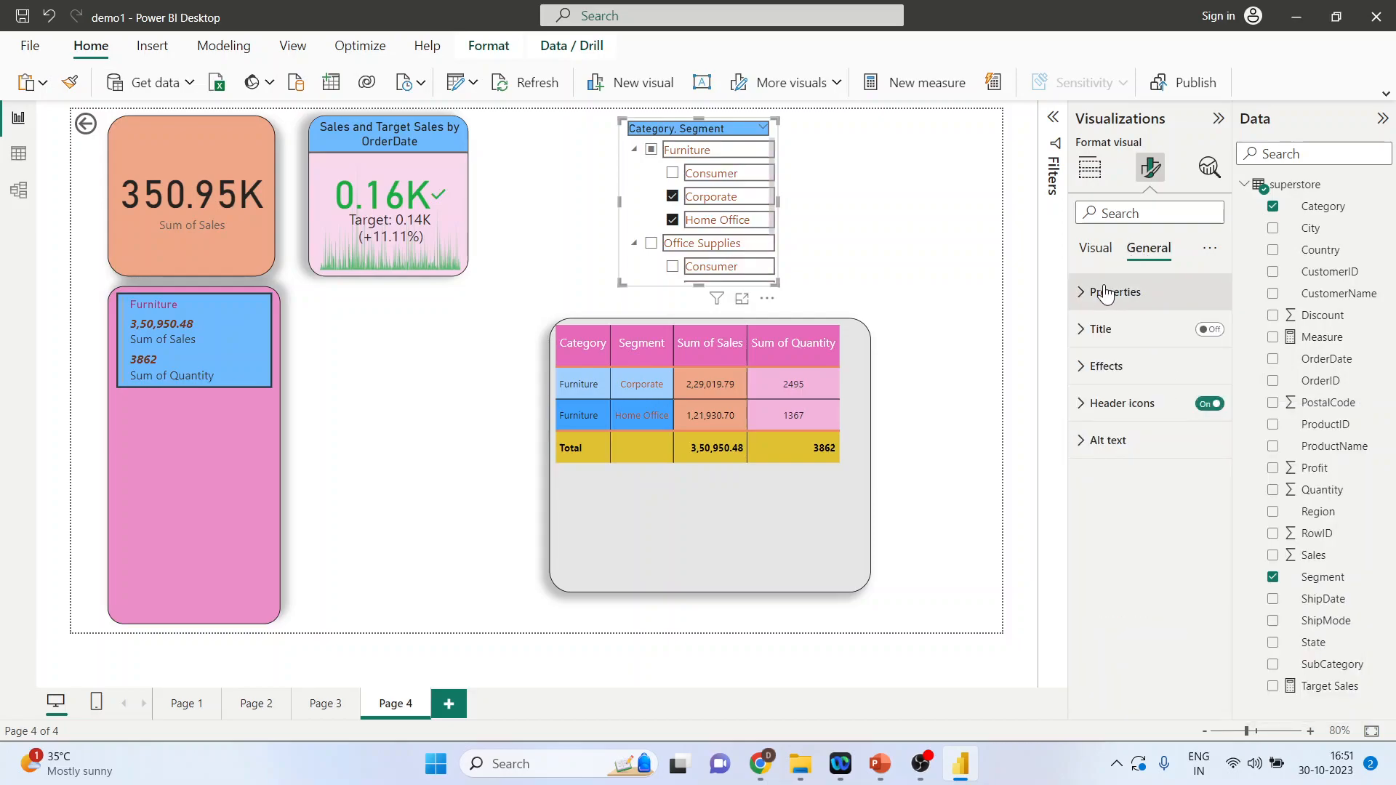
click(1083, 293)
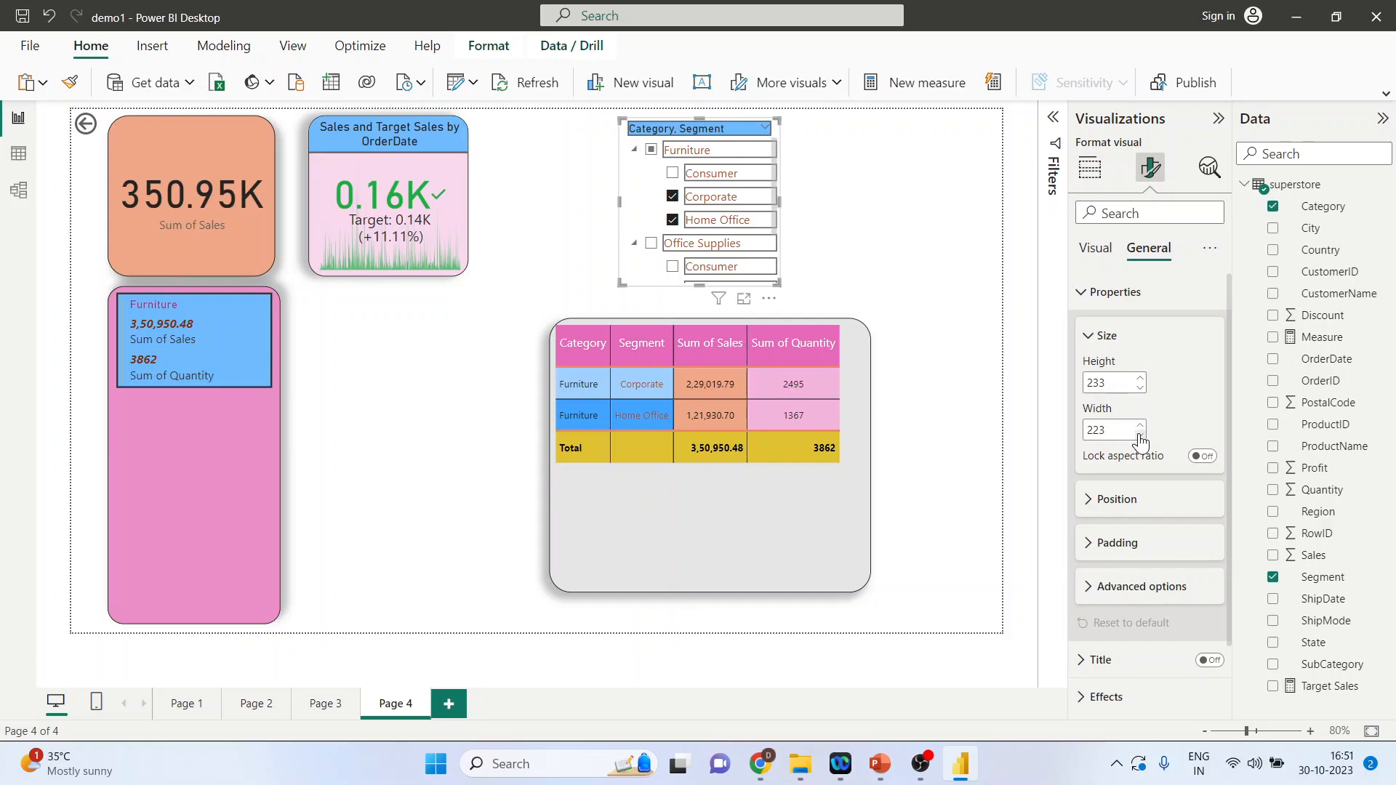
click(1116, 499)
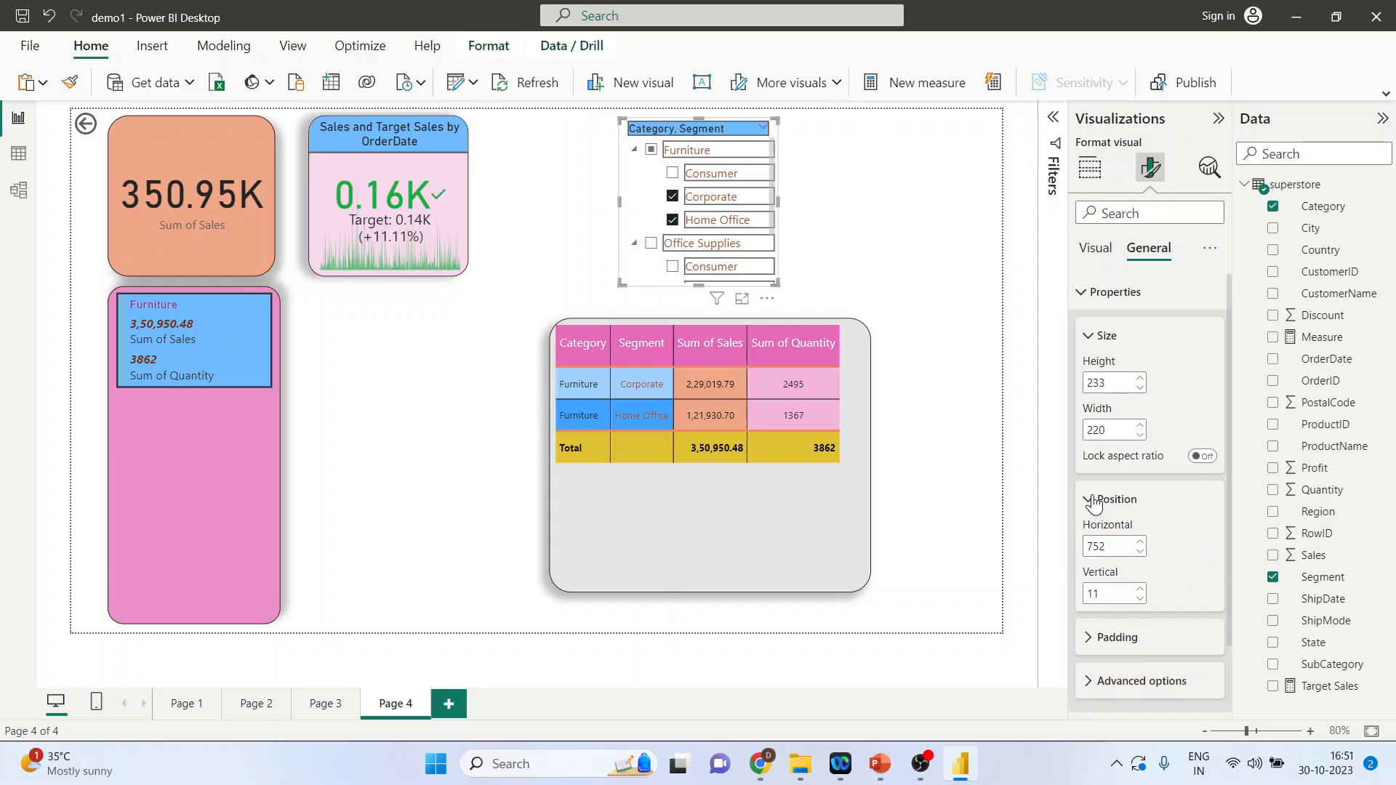
scroll(1163, 444, down, 2)
click(1140, 410)
click(1140, 410)
click(1140, 410)
click(1140, 410)
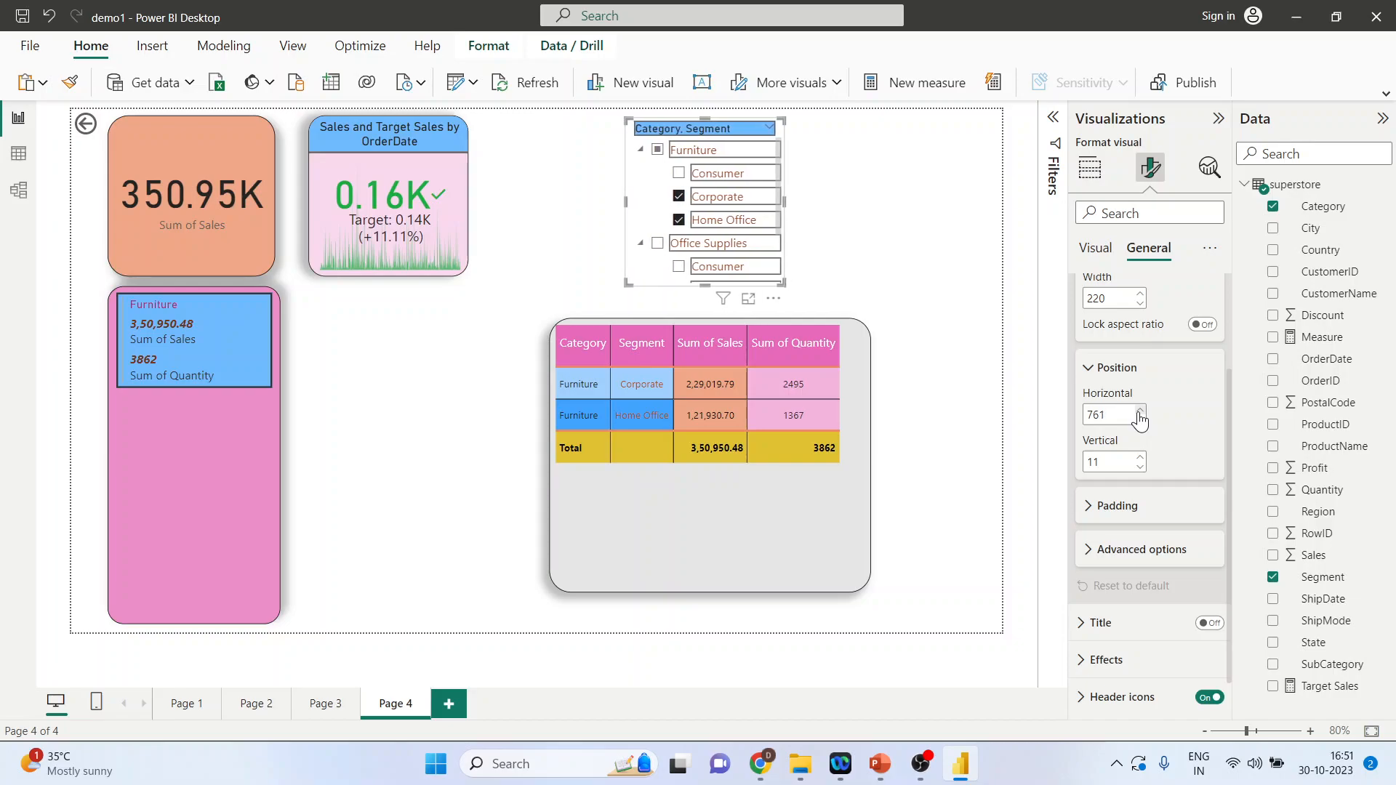
Set the slicer's vertical position to 17
click(1140, 457)
click(1140, 457)
click(1140, 457)
click(1140, 458)
click(1140, 458)
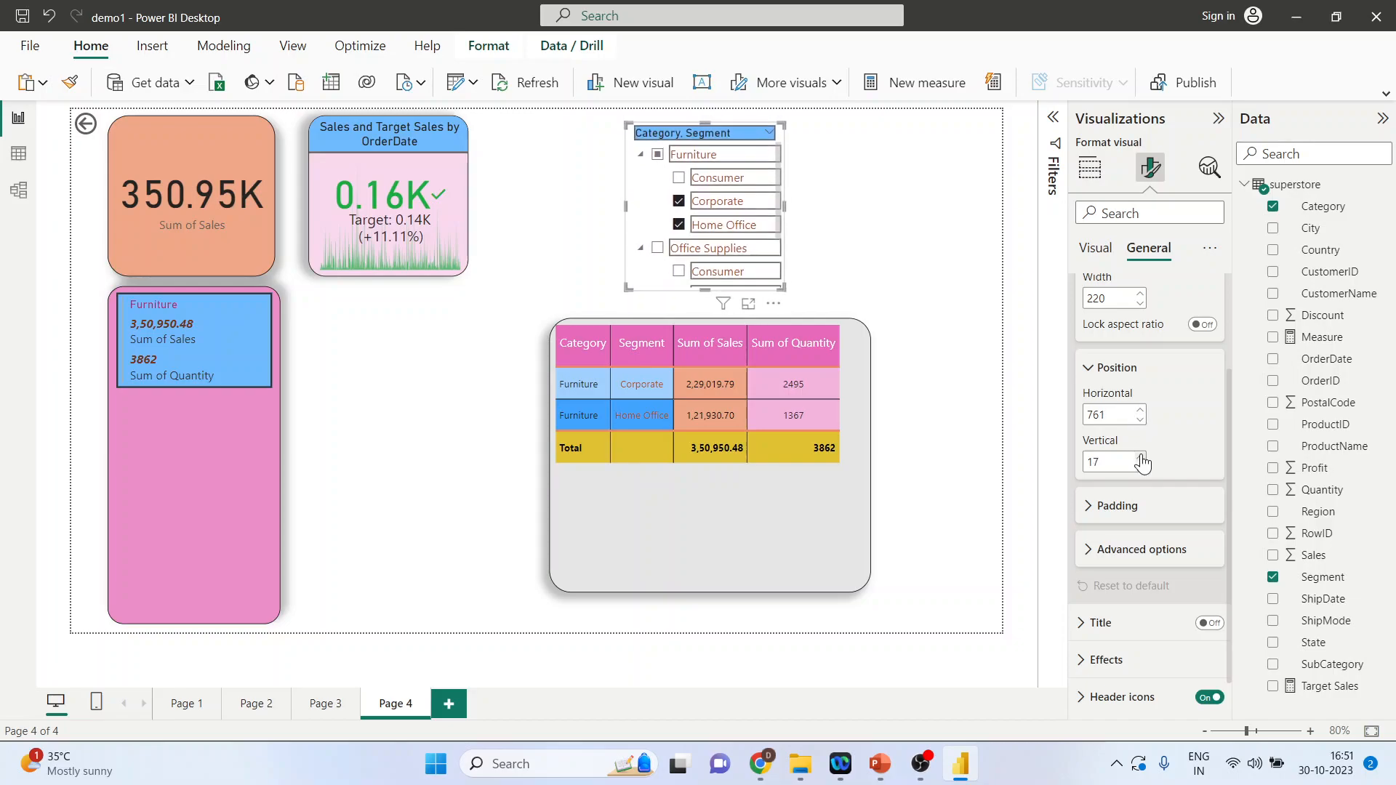
Set the slicer's left padding to 11 px
click(1094, 509)
click(1120, 566)
click(1120, 567)
click(1121, 566)
click(1121, 567)
click(1121, 566)
click(1120, 567)
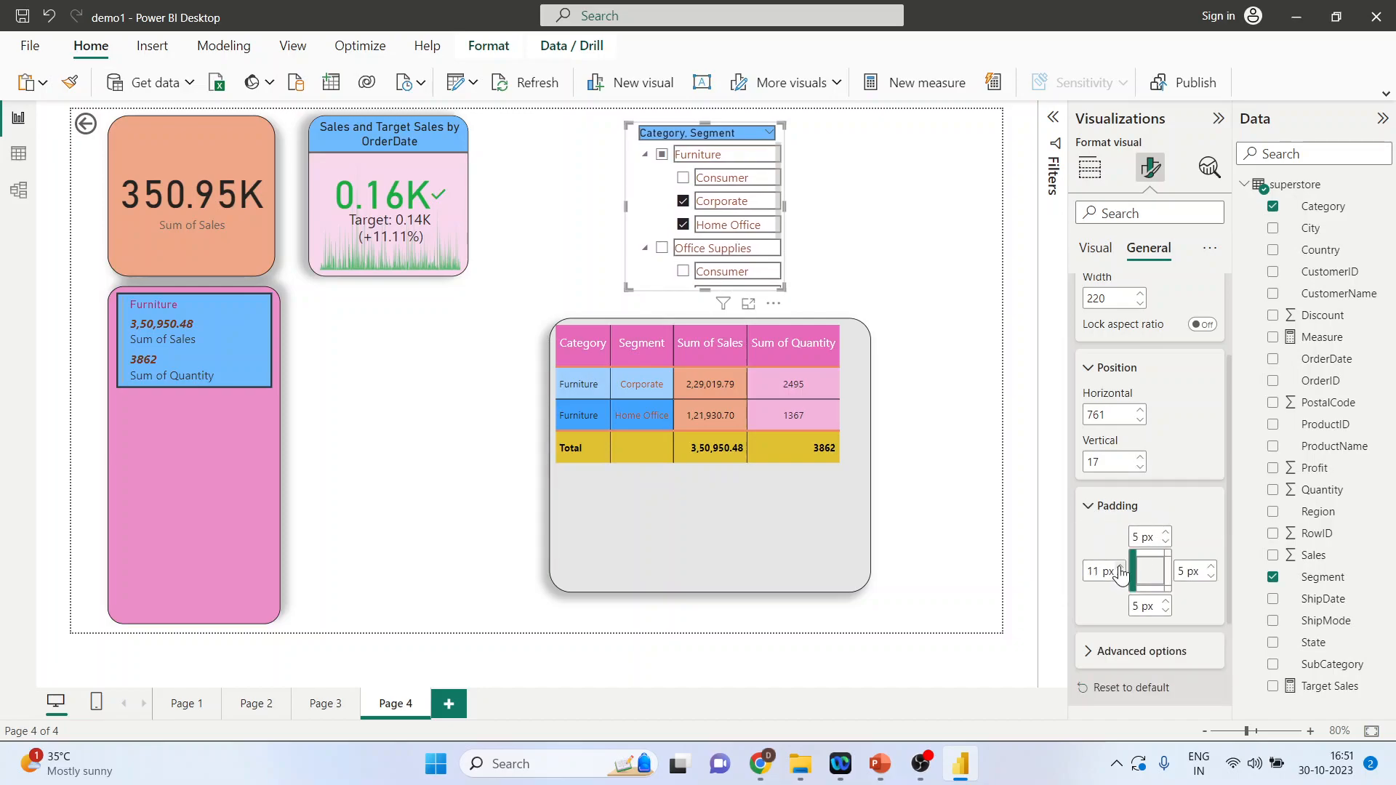
Set the slicer's right padding to 13 px
click(1212, 568)
click(1212, 566)
click(1212, 566)
click(1212, 566)
click(1212, 567)
click(1212, 566)
click(1212, 566)
click(1212, 566)
Set the slicer's bottom padding to 11 px and its top padding to 10 px
click(1165, 602)
click(1165, 602)
click(1165, 602)
click(1165, 602)
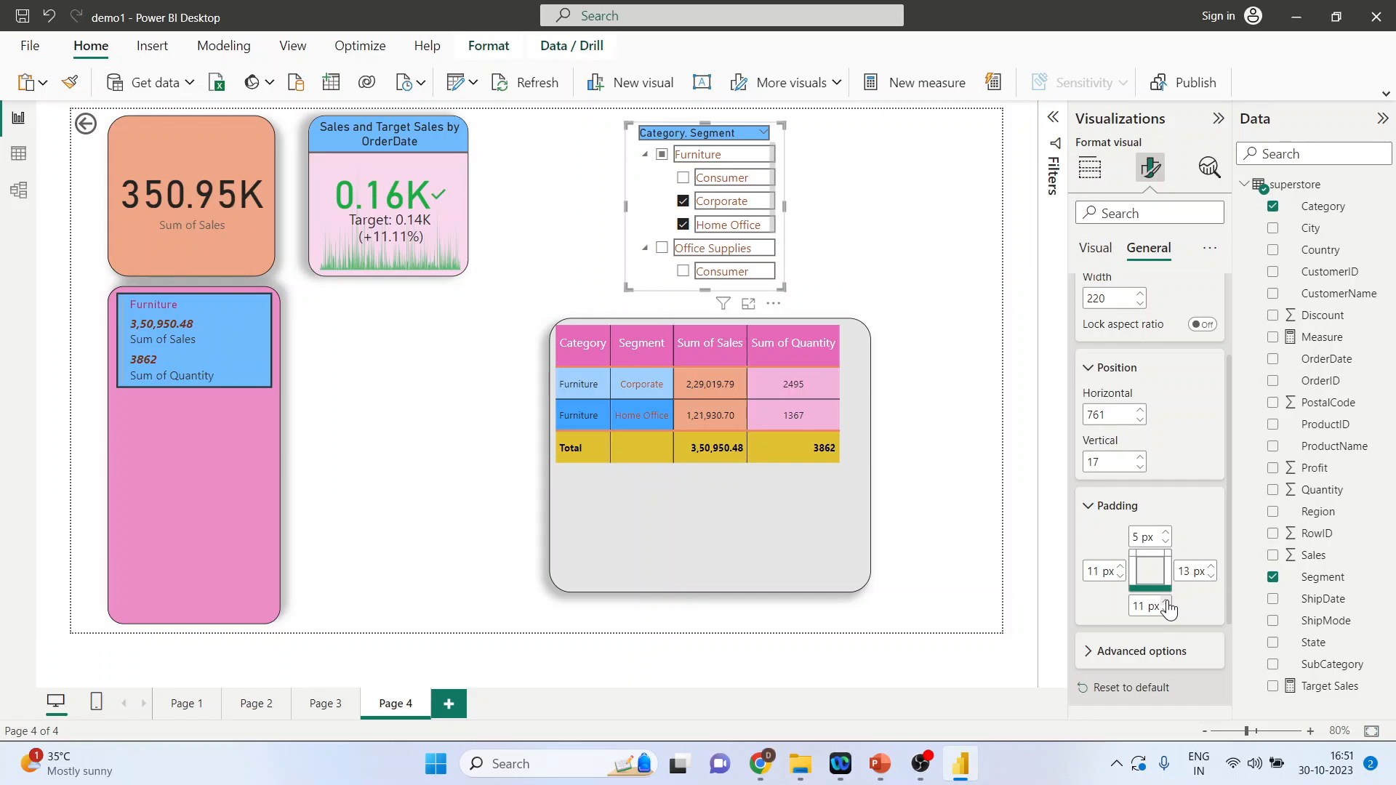
click(1165, 531)
click(1166, 532)
click(1165, 532)
click(1165, 532)
click(1165, 531)
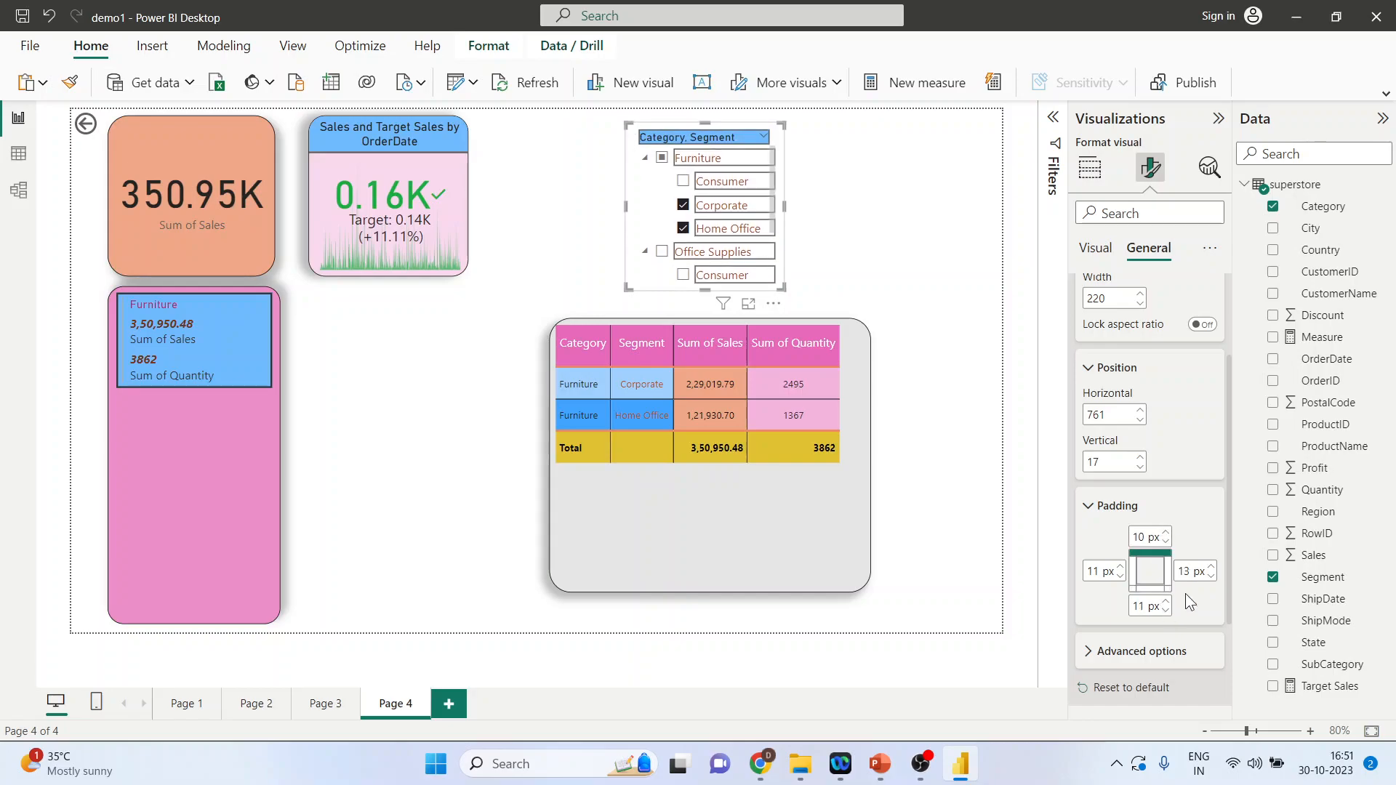
Look at the slicer's advanced options and try showing a title on it
scroll(1185, 592, down, 3)
click(1093, 511)
scroll(1126, 522, down, 1)
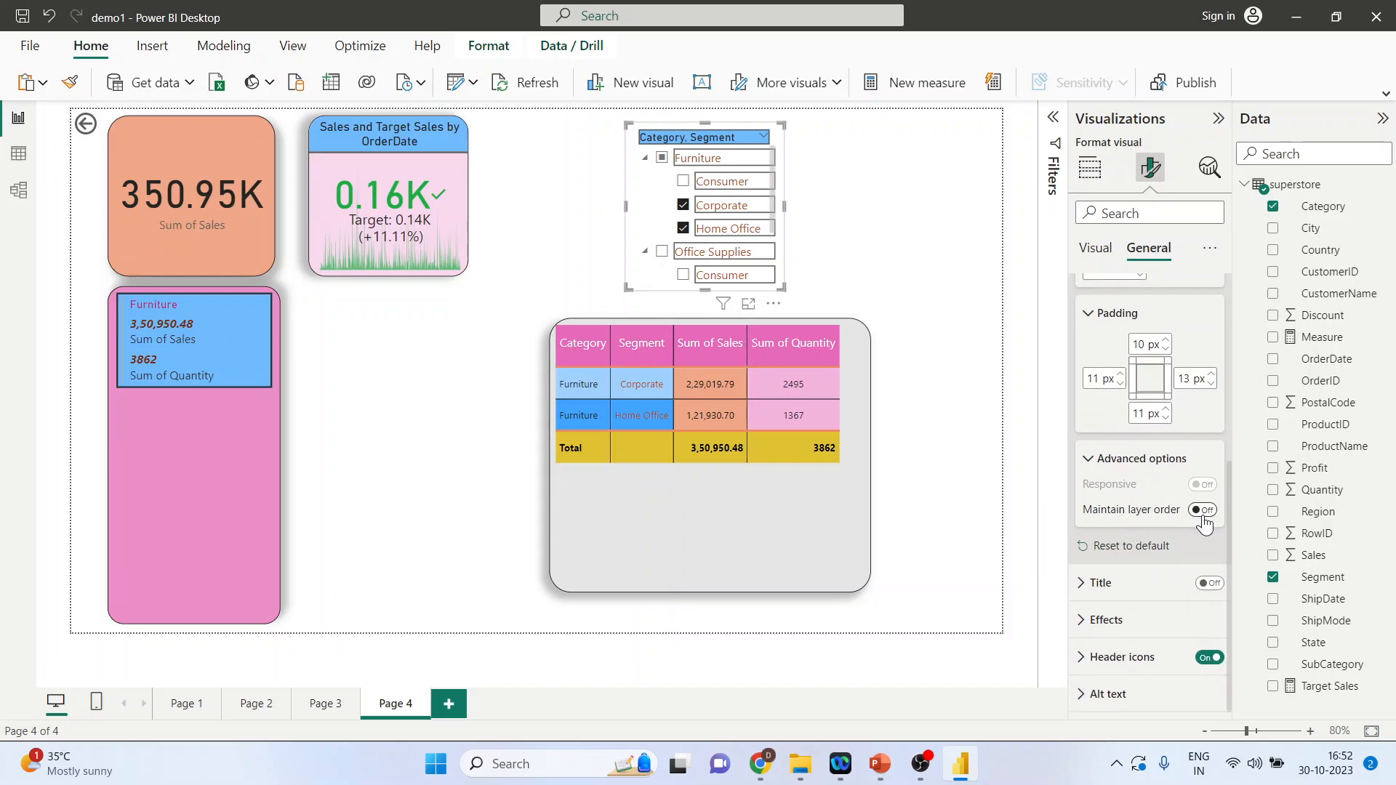
click(1083, 591)
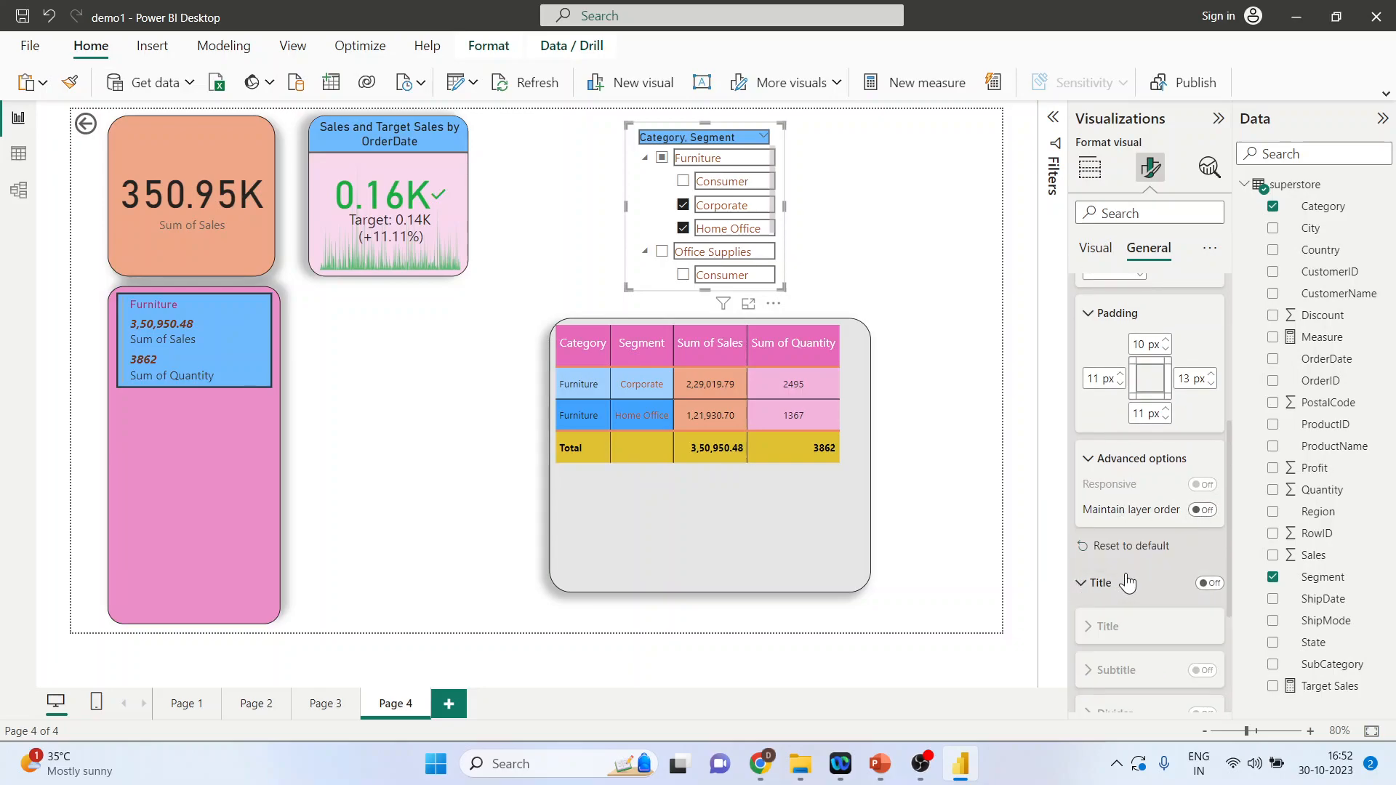
scroll(1163, 552, down, 3)
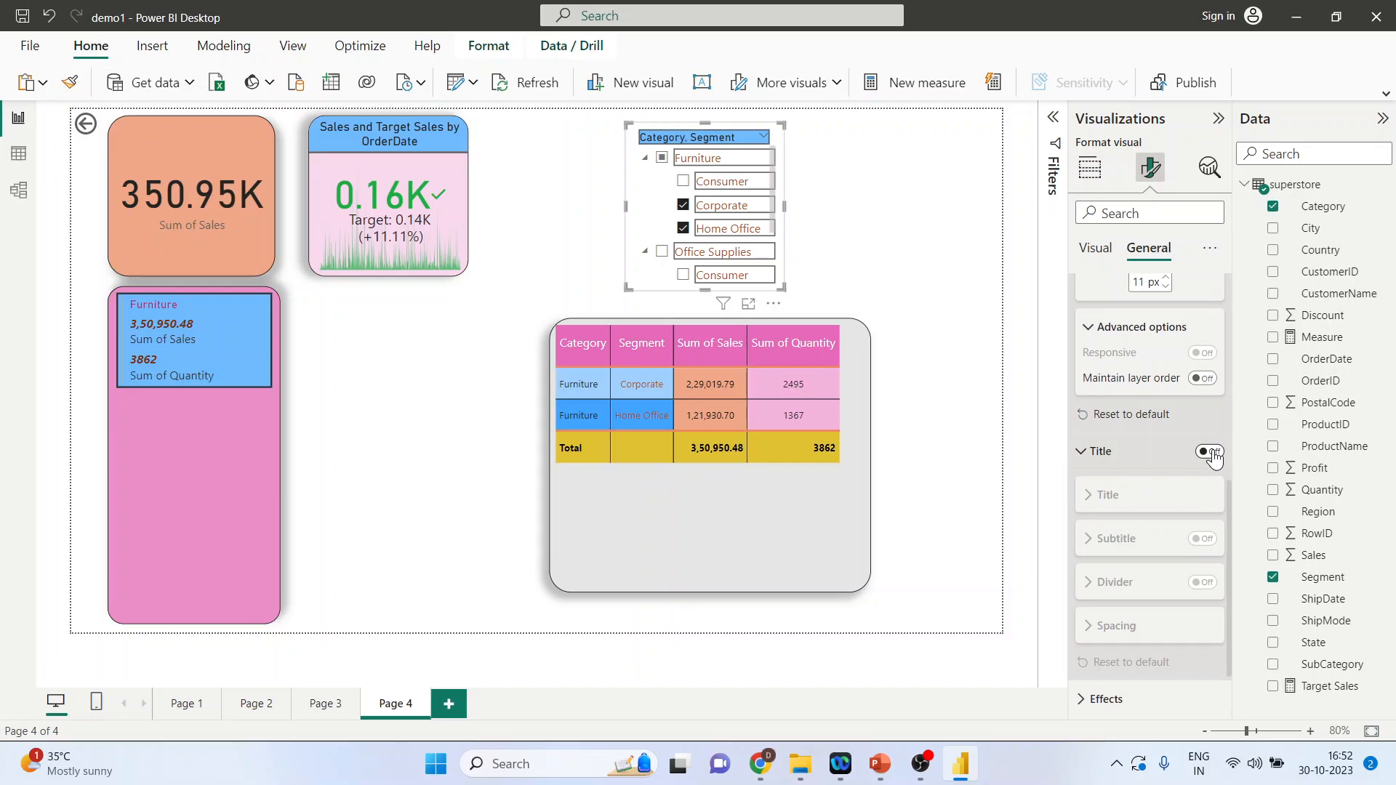
click(1120, 495)
click(1208, 453)
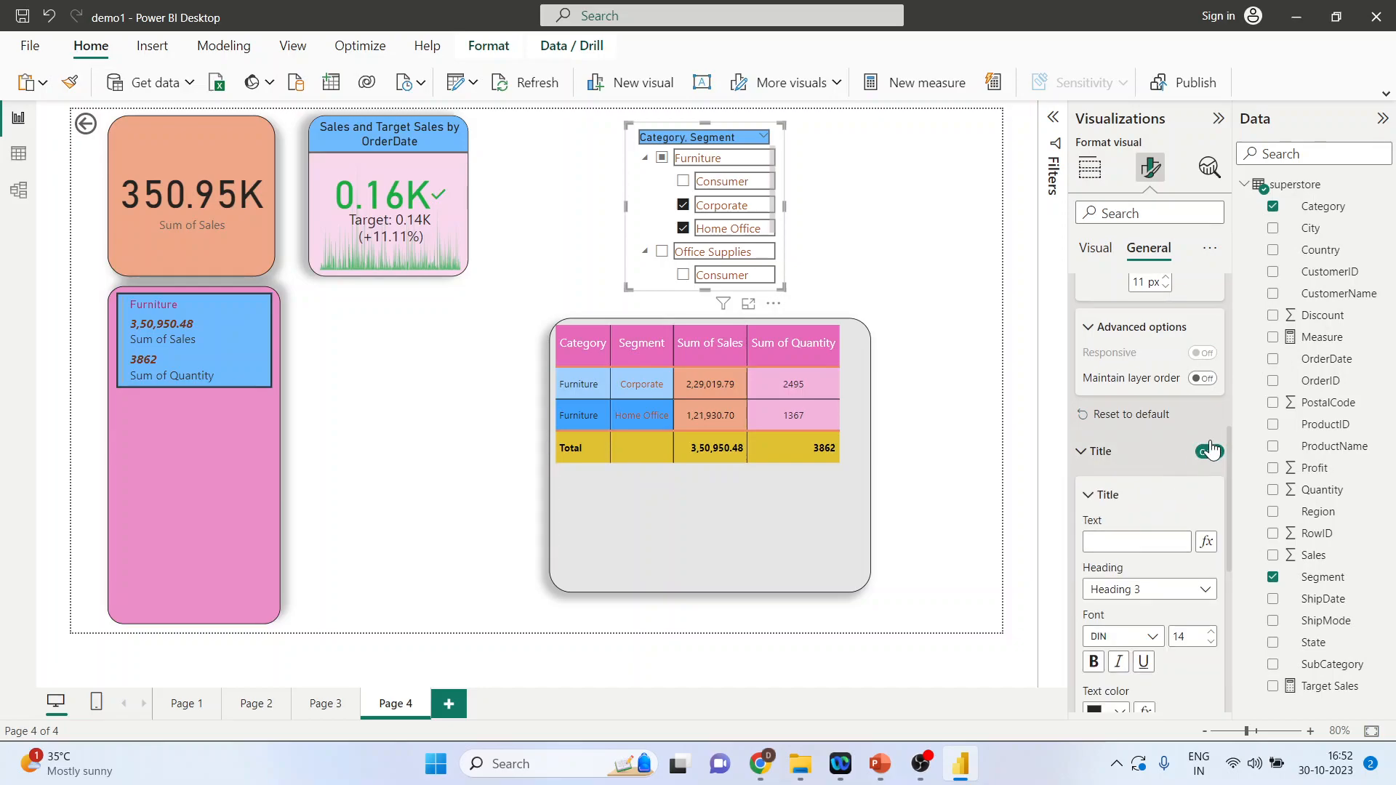
click(1208, 454)
Set the slicer's background color in its effects to a light yellow theme color
scroll(1134, 538, down, 1)
click(1101, 622)
scroll(1105, 552, down, 3)
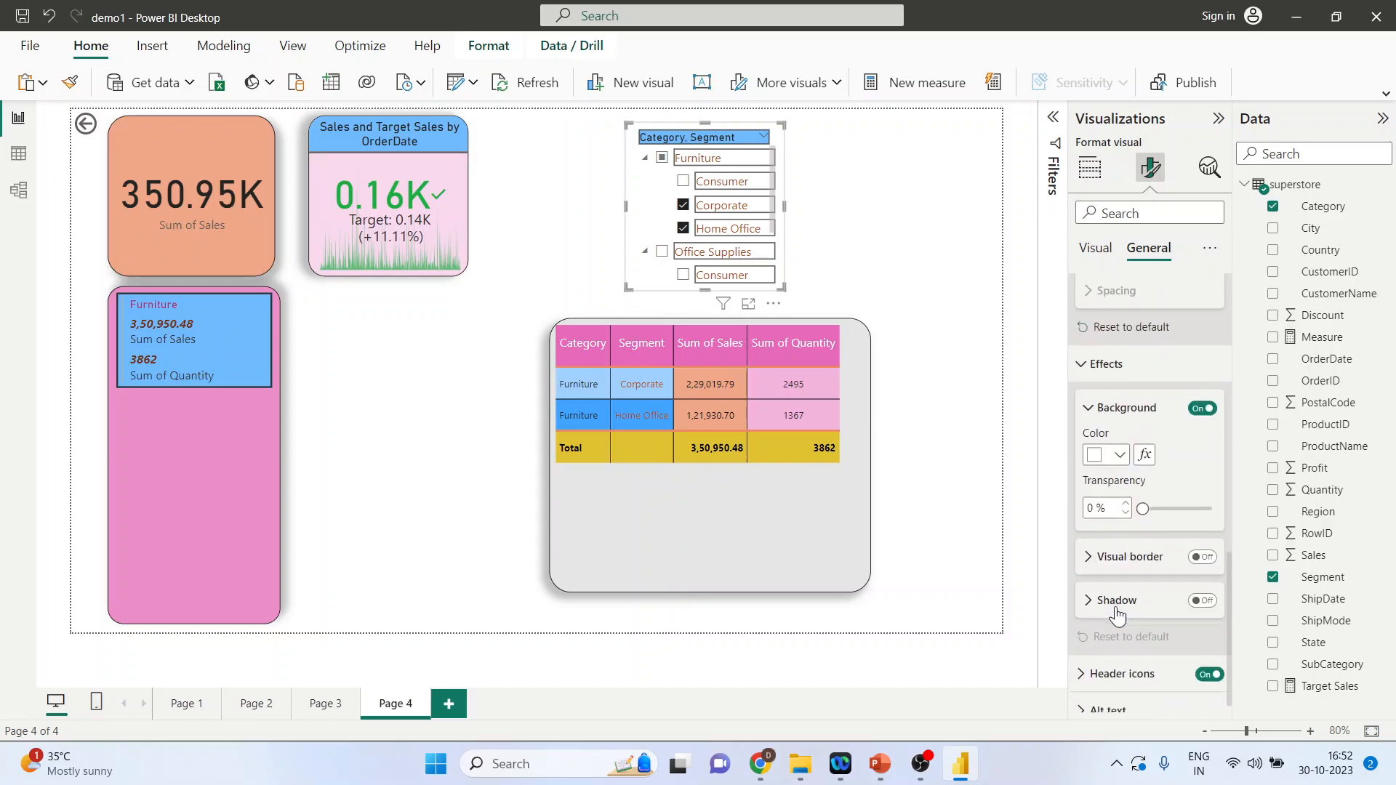
click(1119, 448)
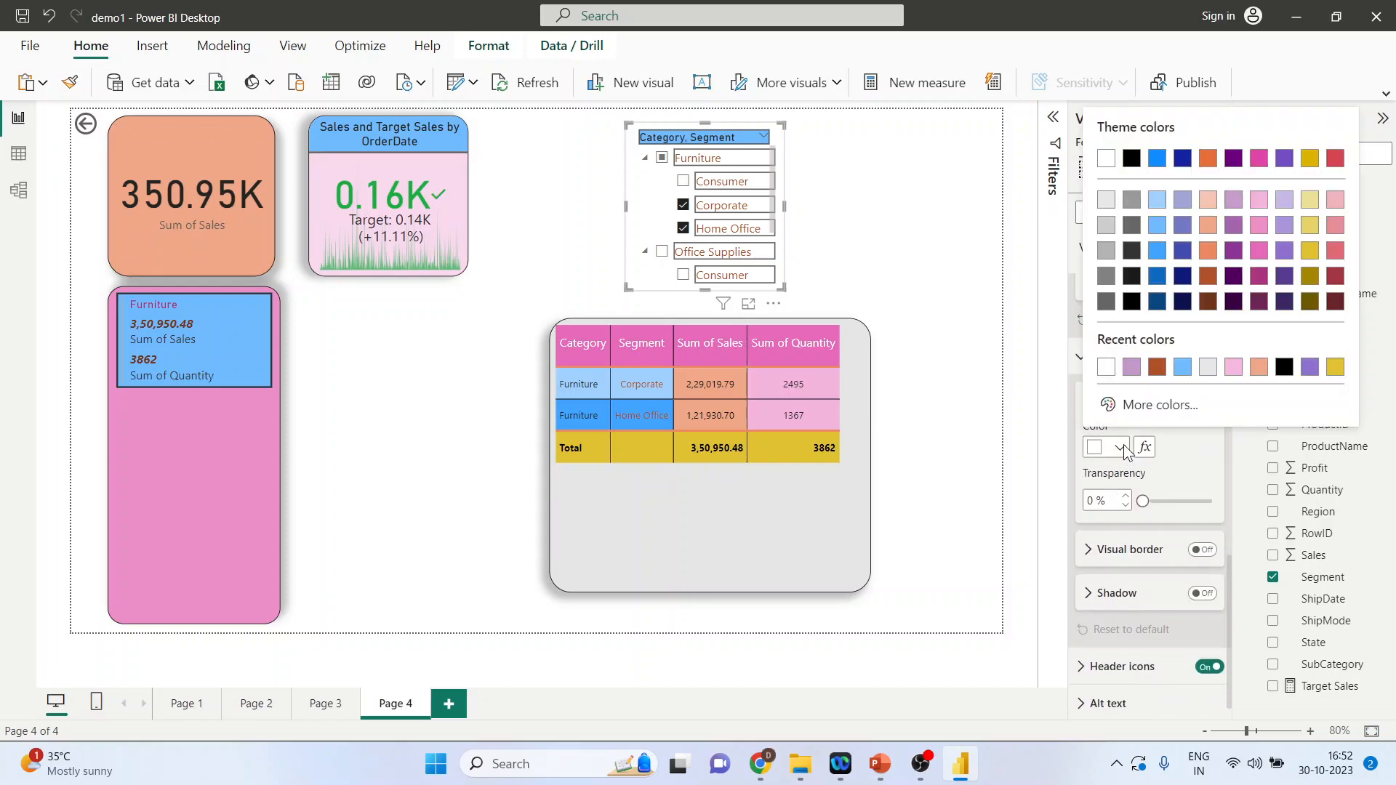
click(1310, 201)
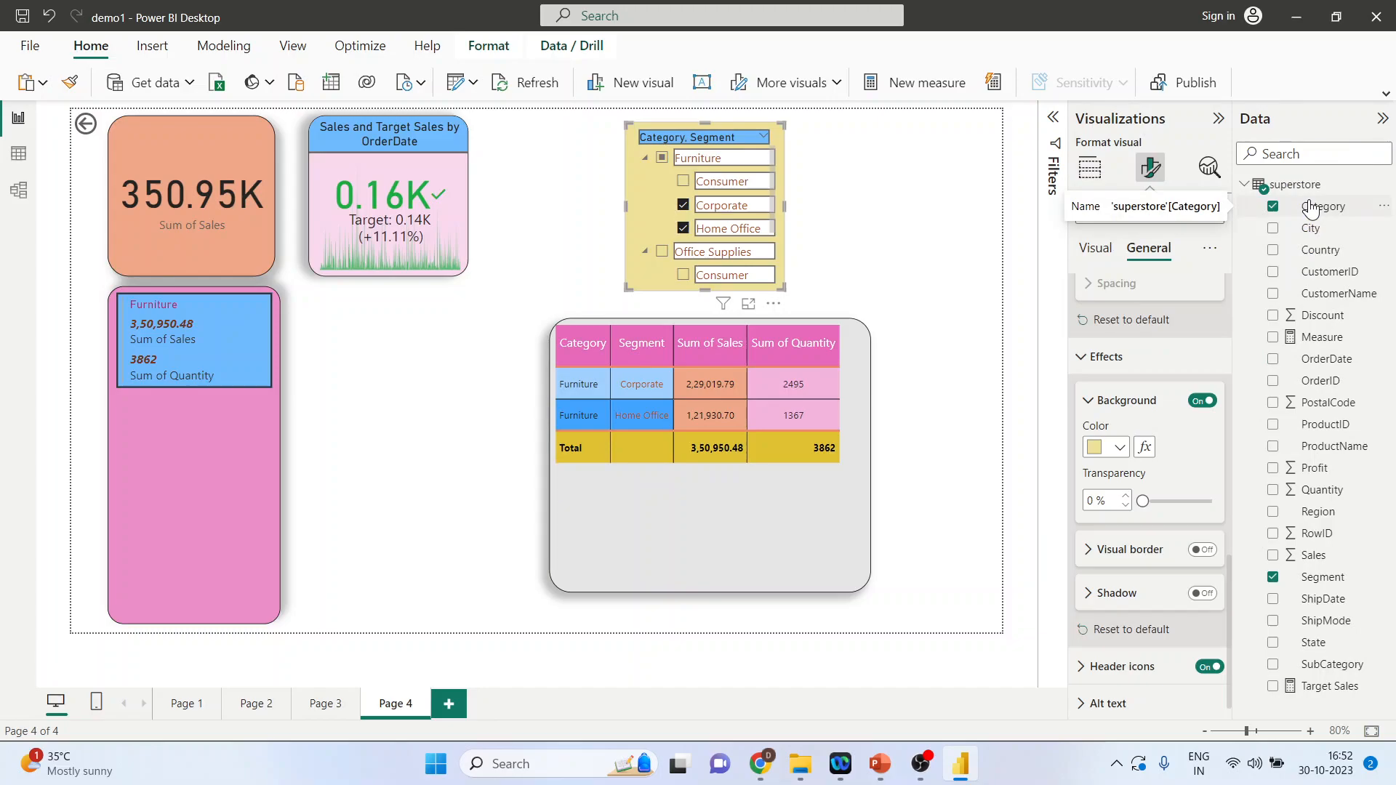
Enable a black visual border on the slicer with 23 px rounded corners
click(1092, 565)
click(1202, 555)
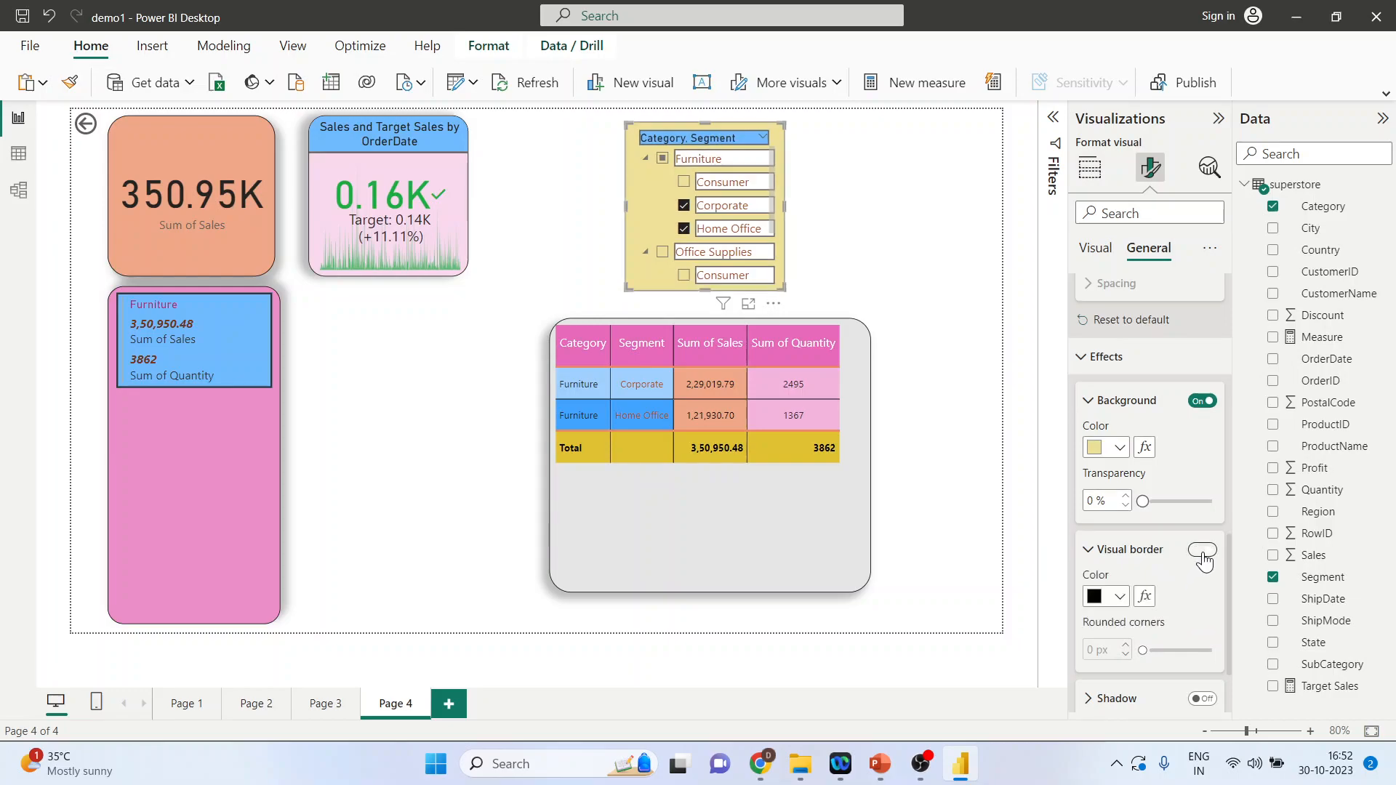
drag(1142, 651, 1195, 651)
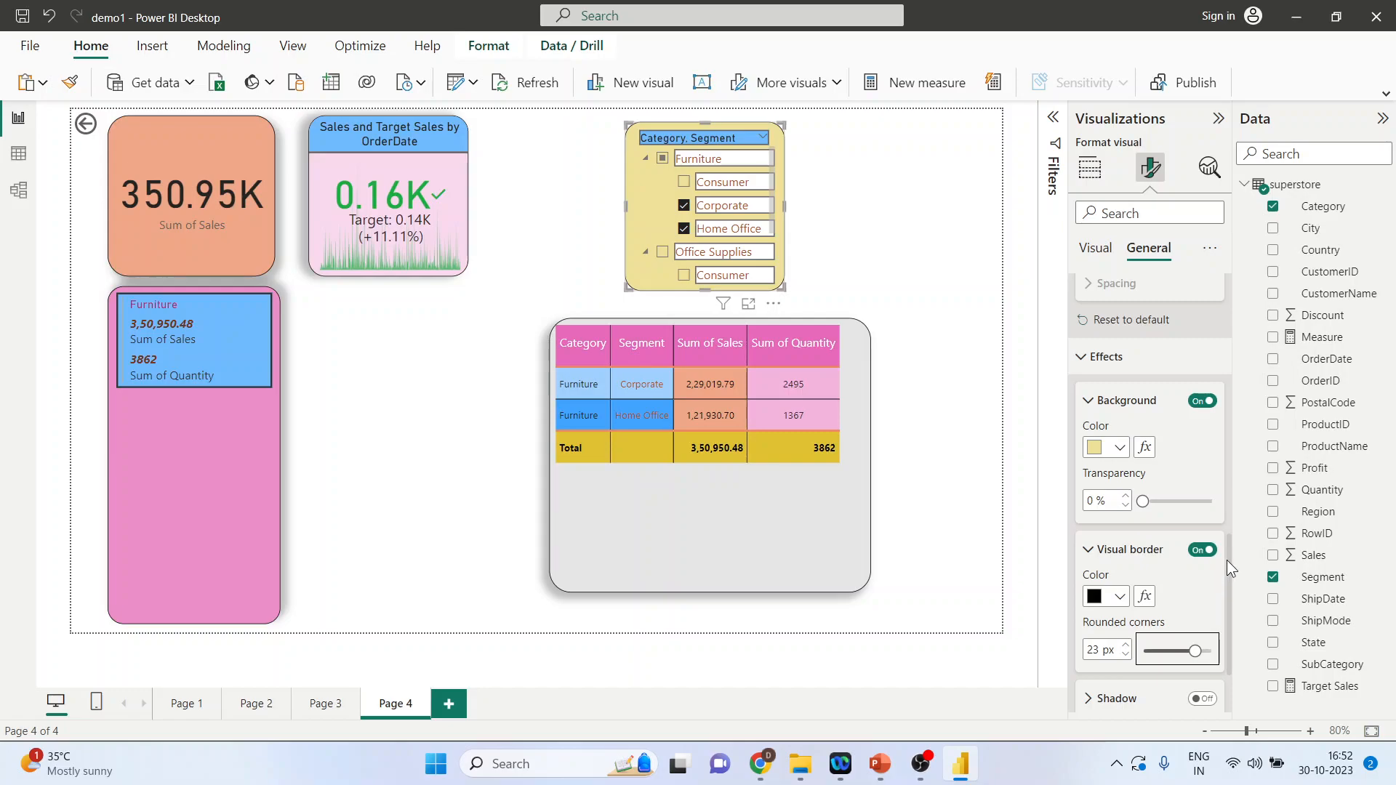
Enable the slicer's shadow and set the shadow position to Top left
scroll(1228, 581, down, 3)
click(1086, 589)
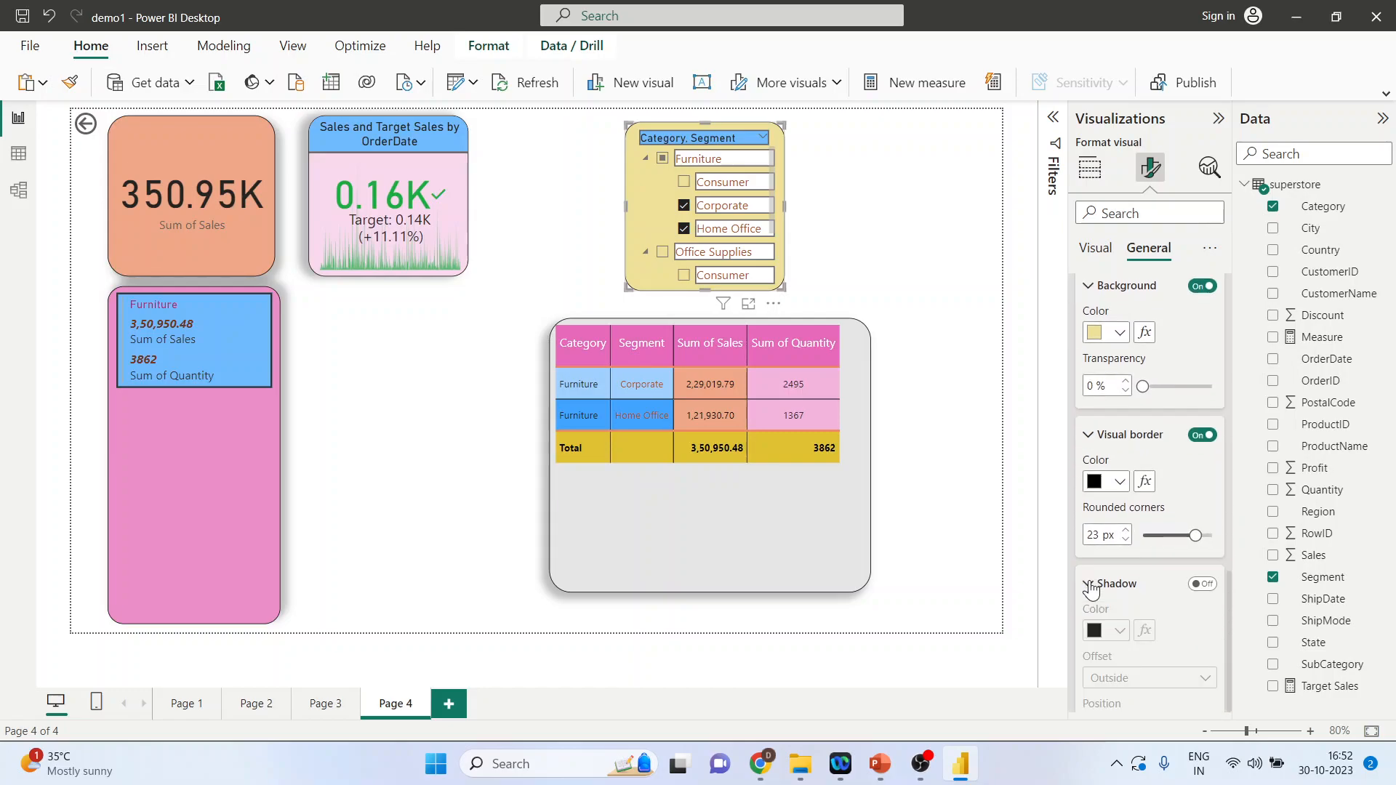
click(1203, 584)
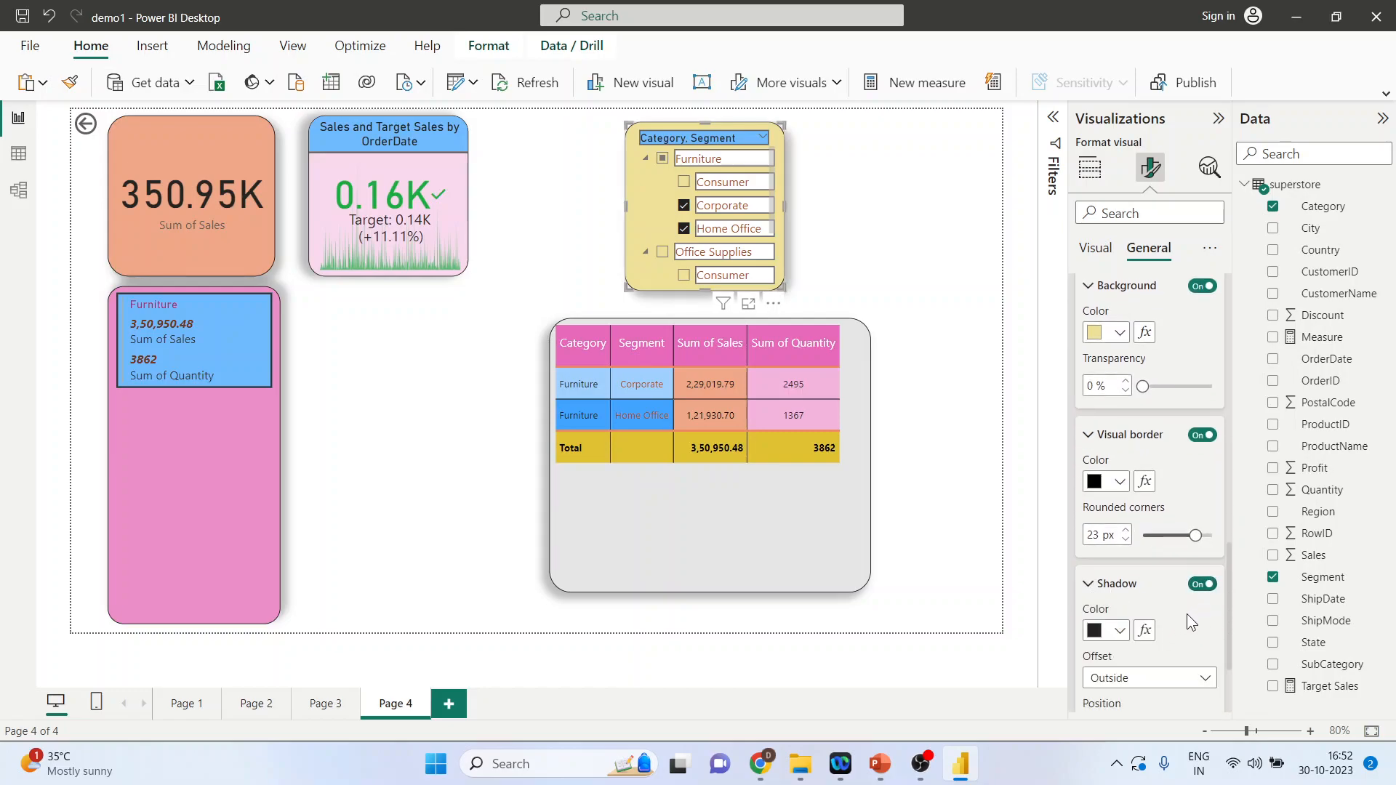
scroll(1186, 614, down, 3)
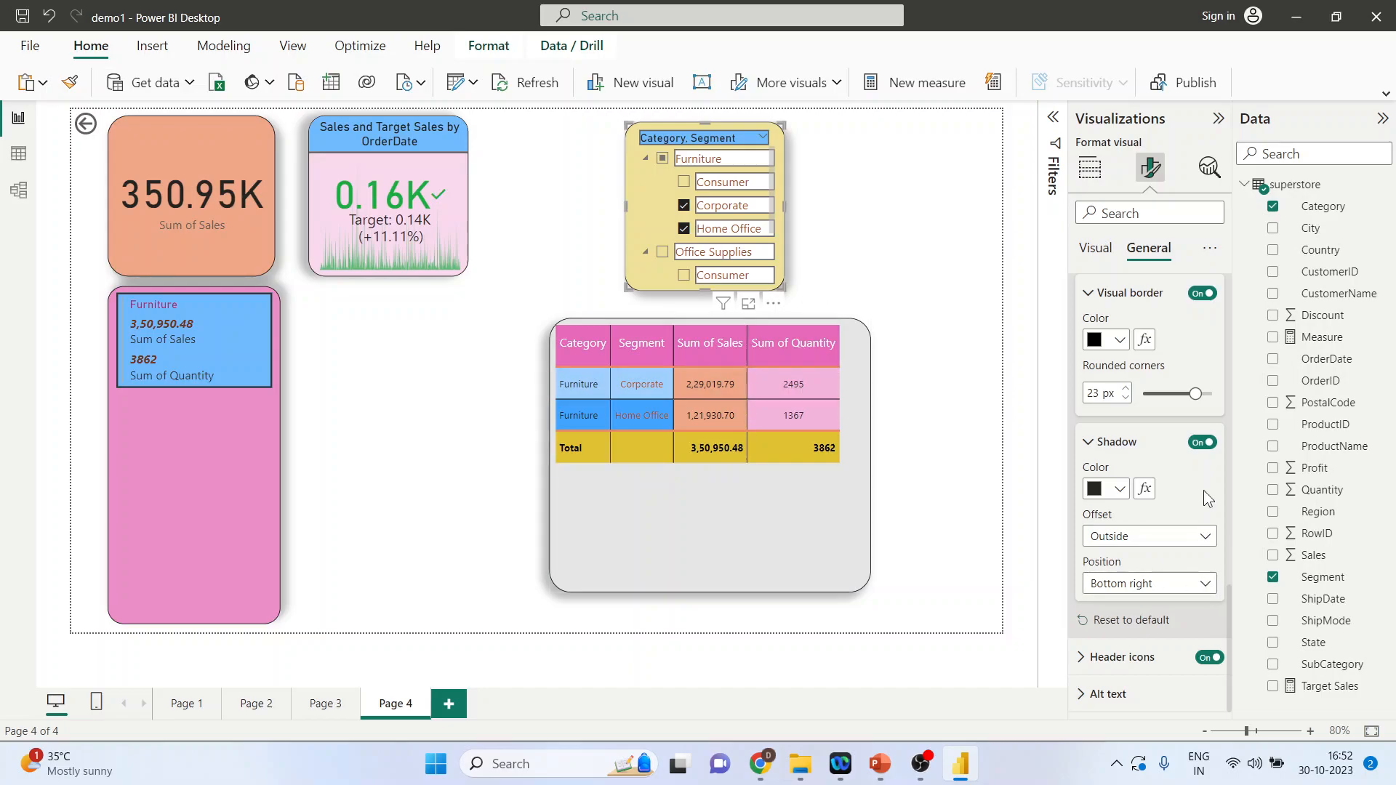
click(1208, 589)
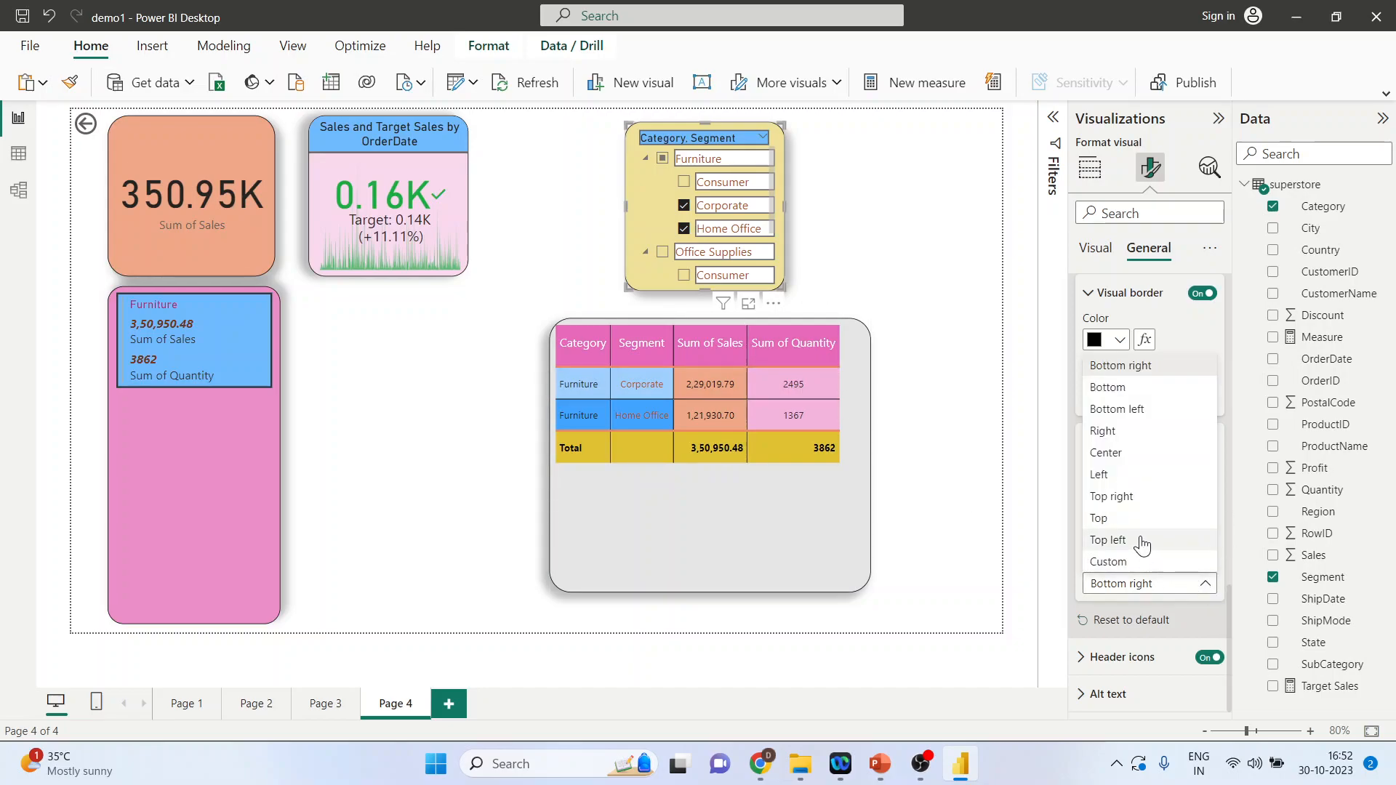
click(1141, 538)
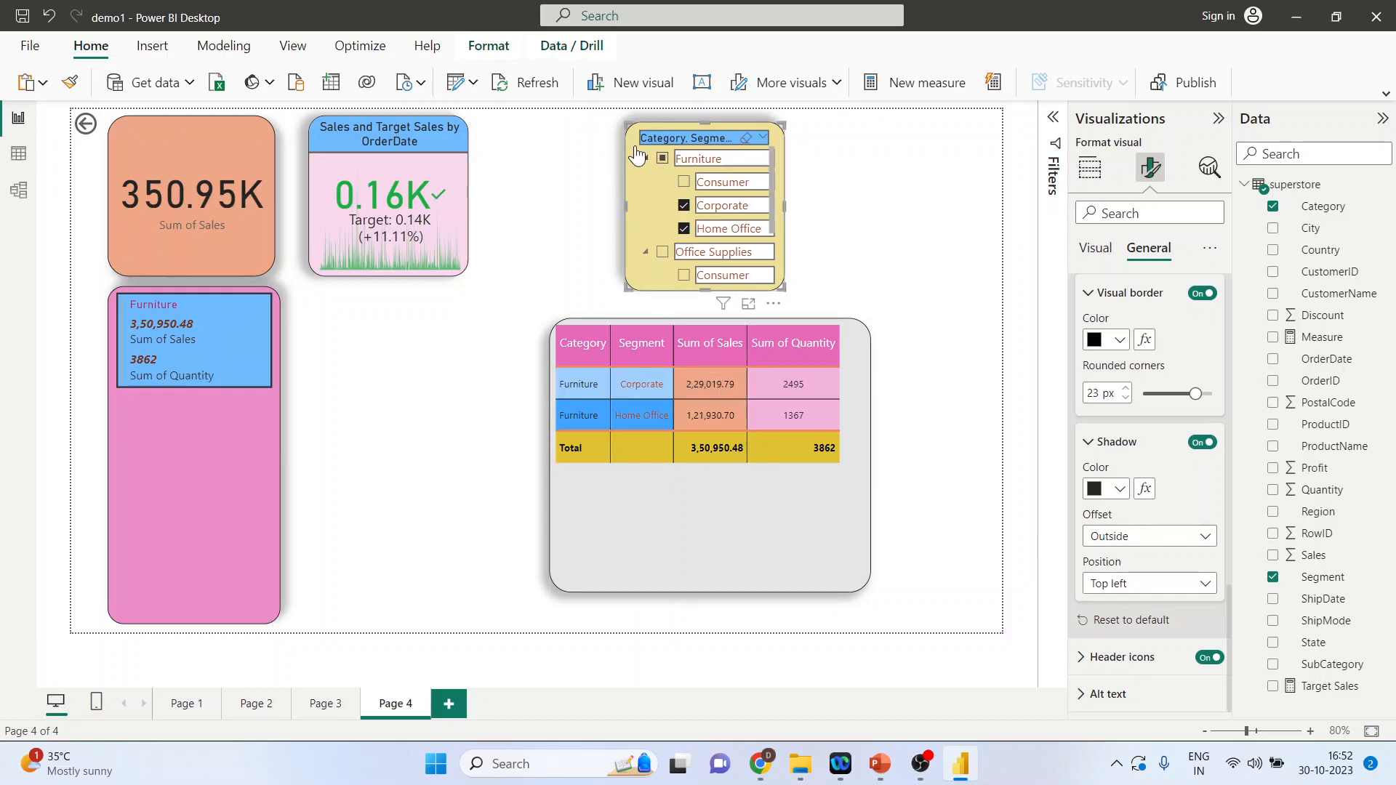
Move the Category, Segment slicer left, closer to the KPI visual, and deselect it
drag(629, 145, 546, 145)
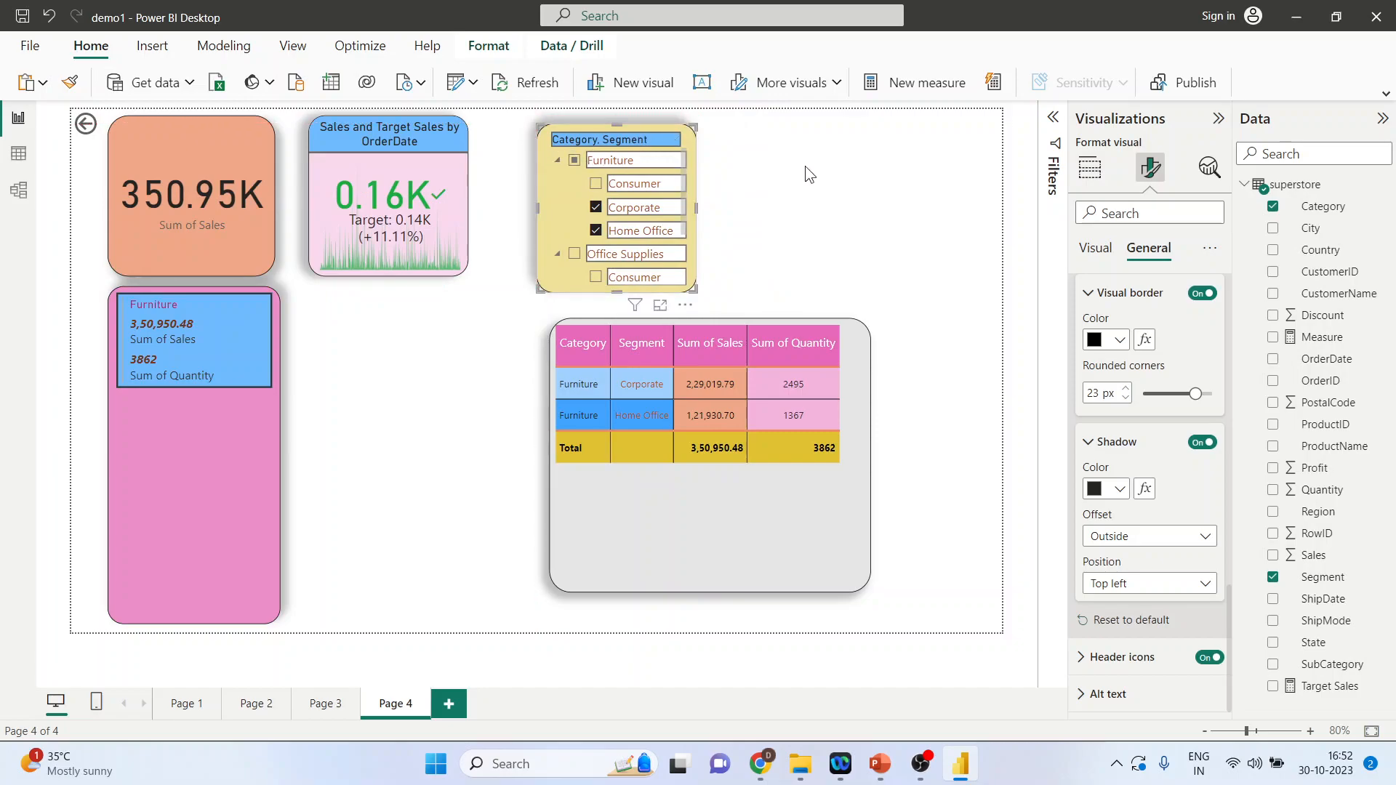
click(805, 166)
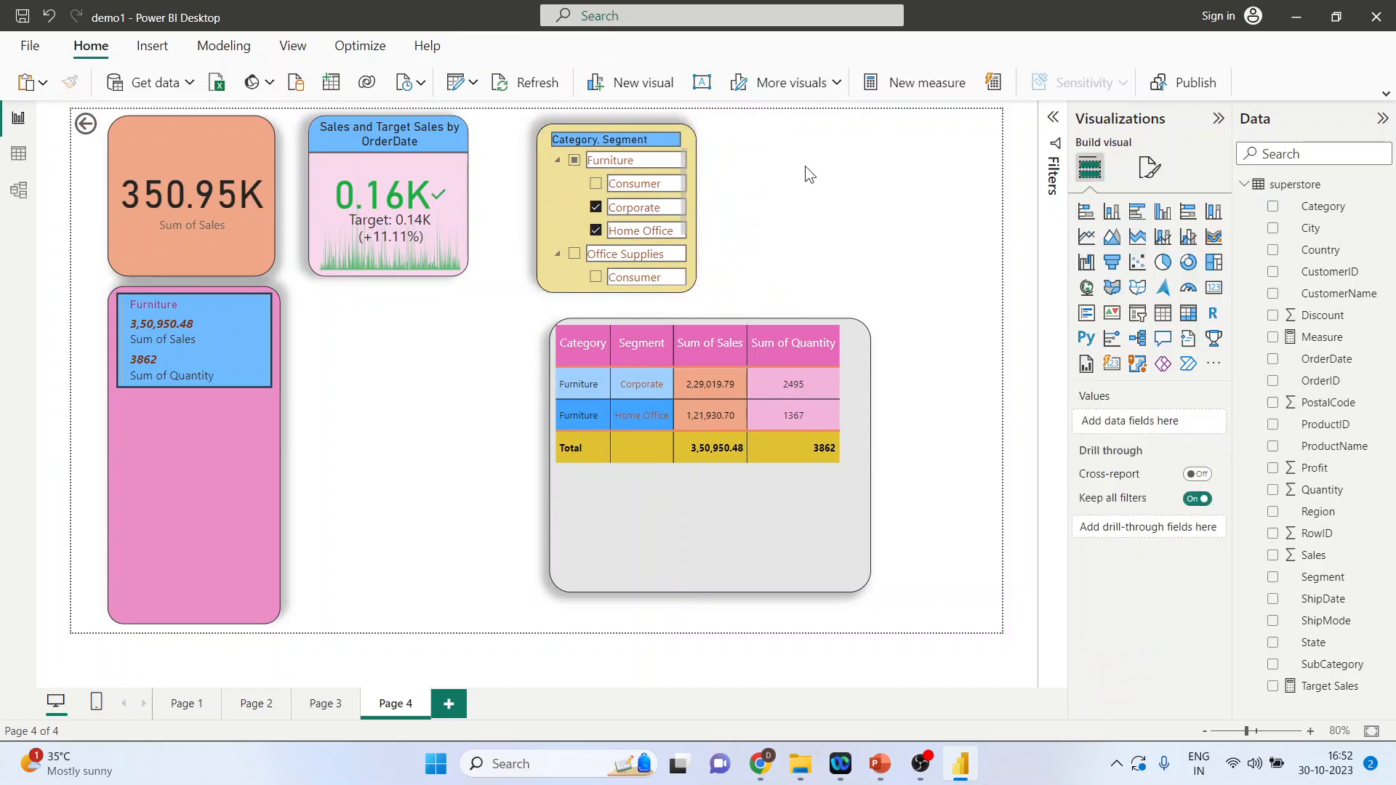
Select the Category, Segment slicer and view its style options in the slicer settings
click(547, 128)
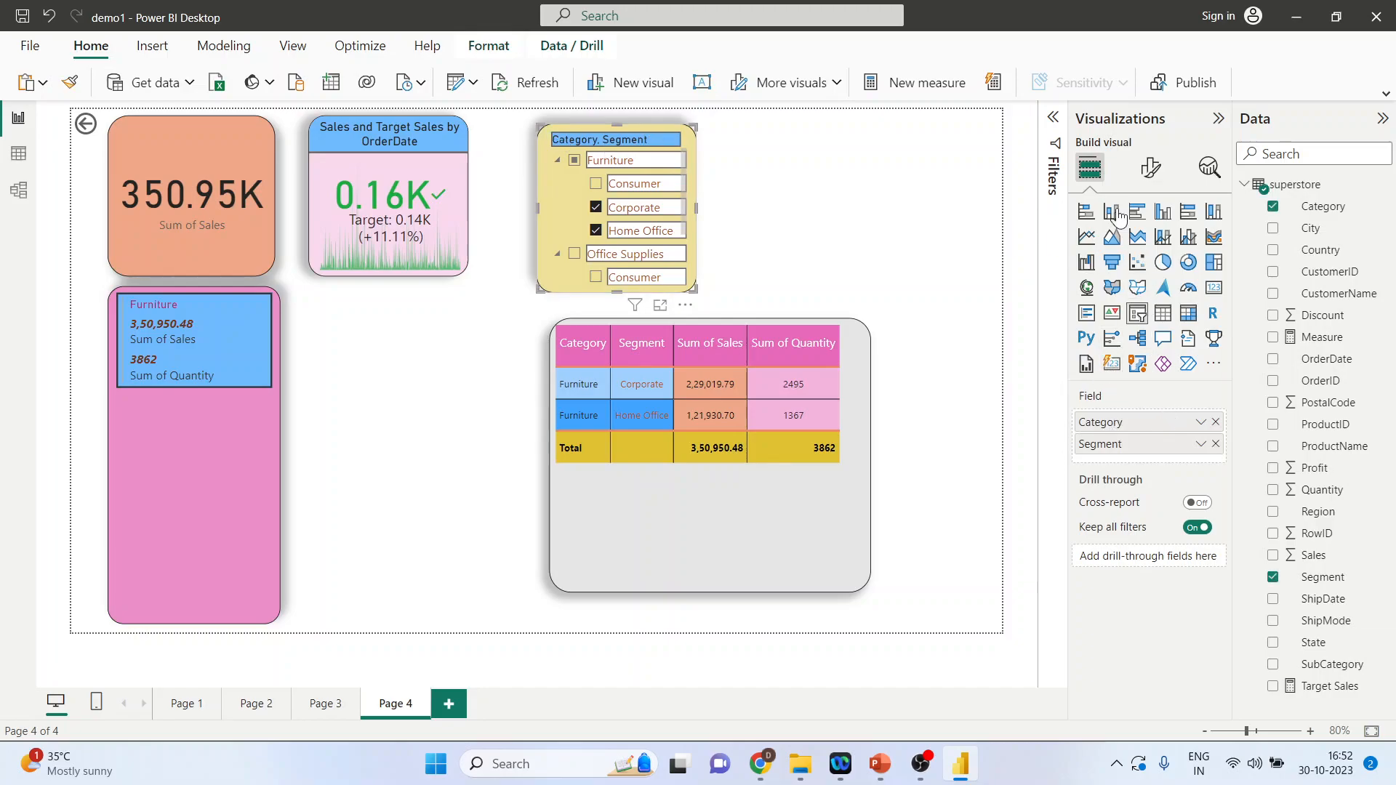
click(1150, 167)
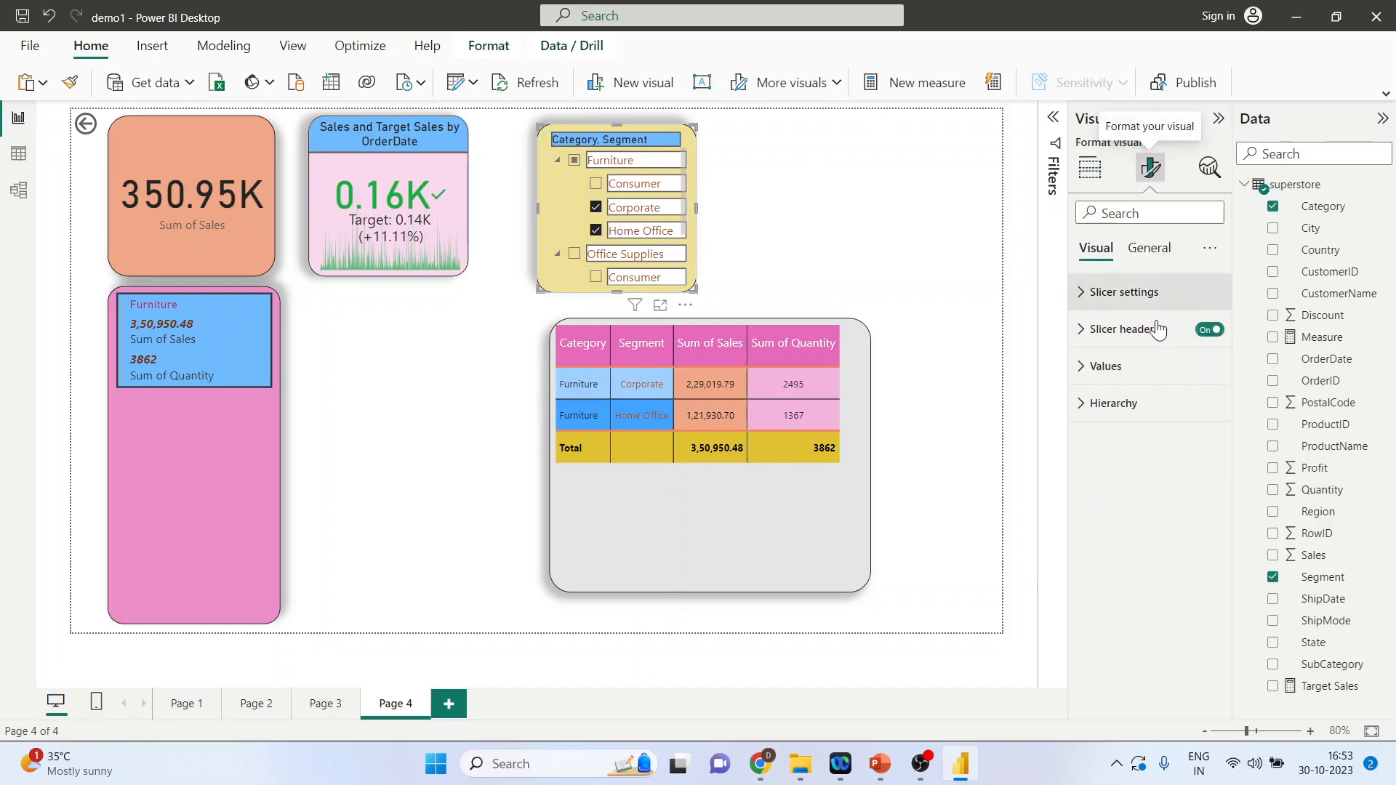
click(1083, 304)
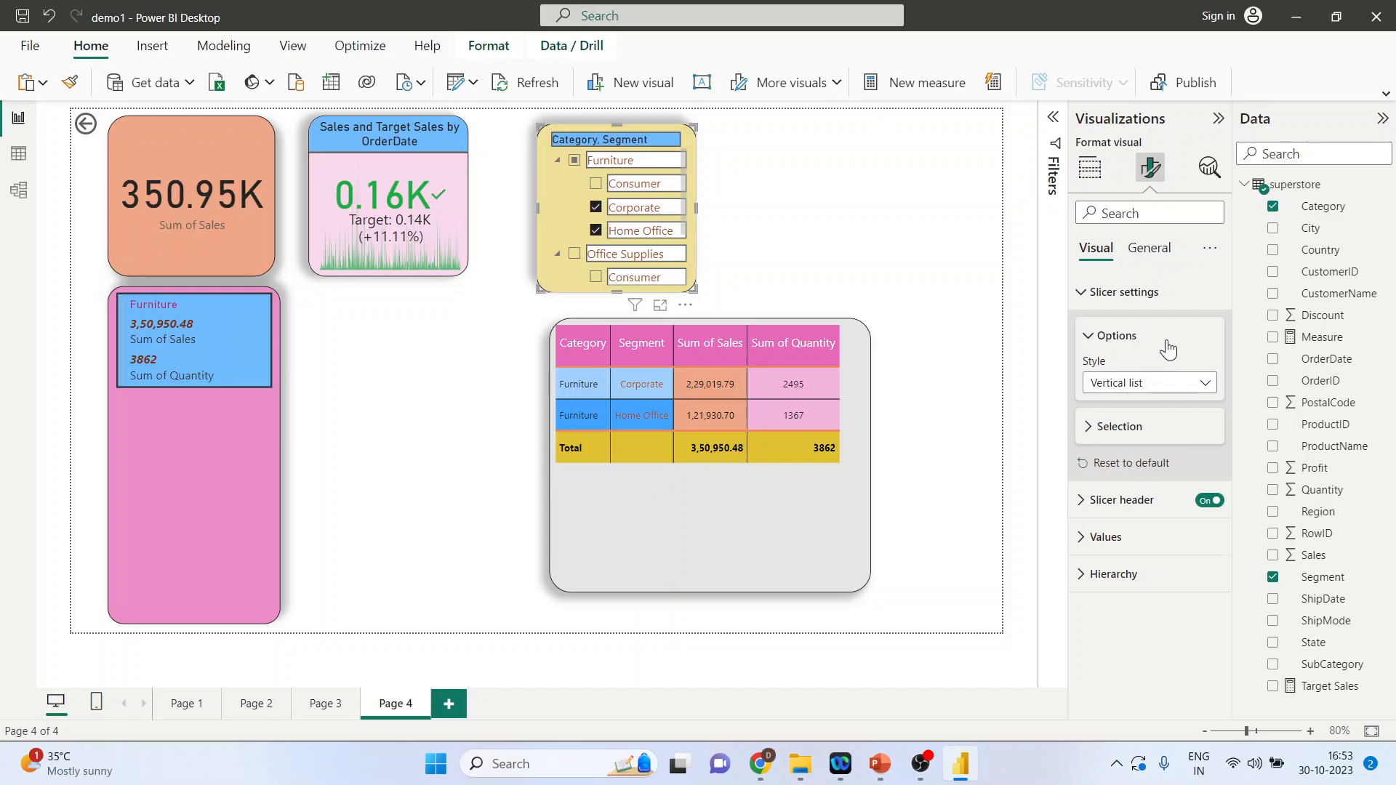
scroll(902, 290, down, 1)
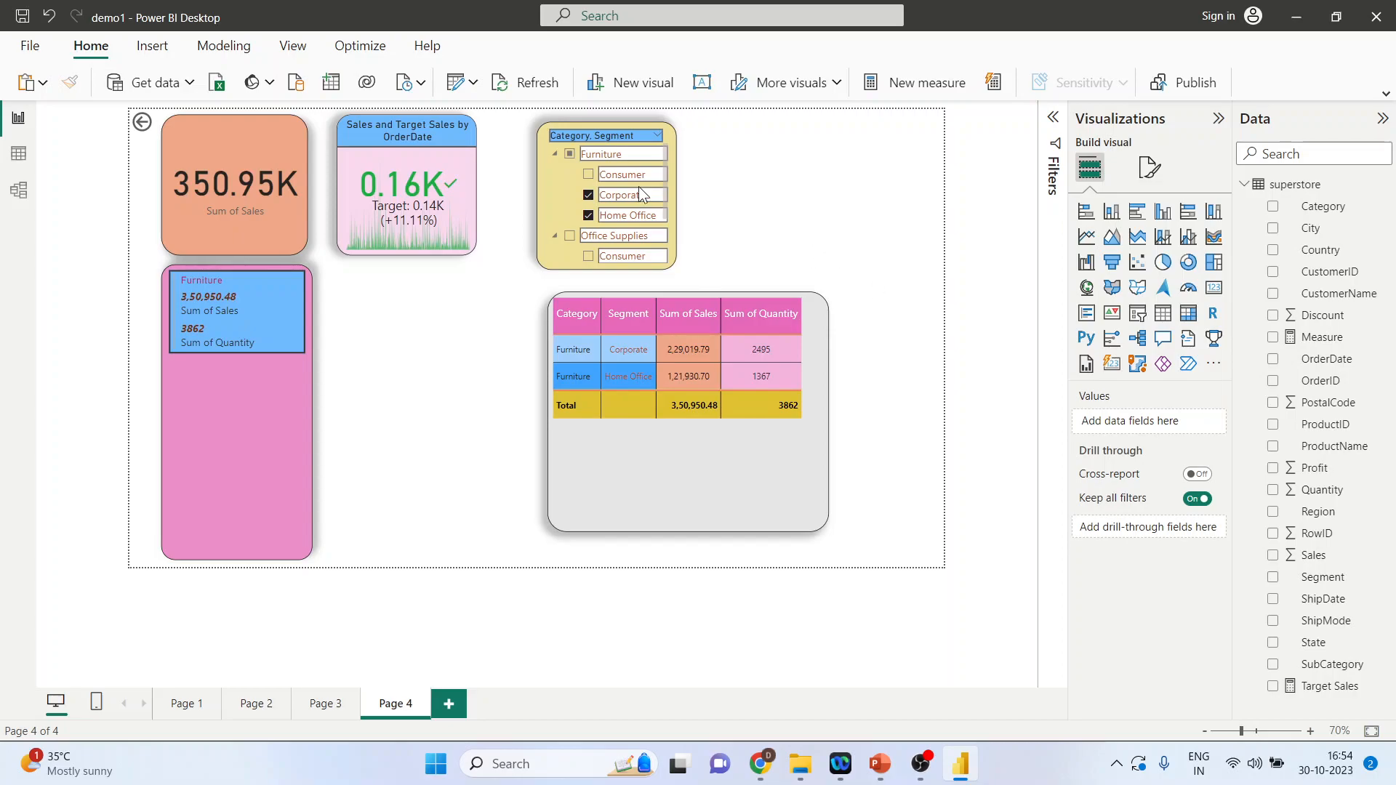
Change the page view so that the report page fills the canvas area
click(142, 124)
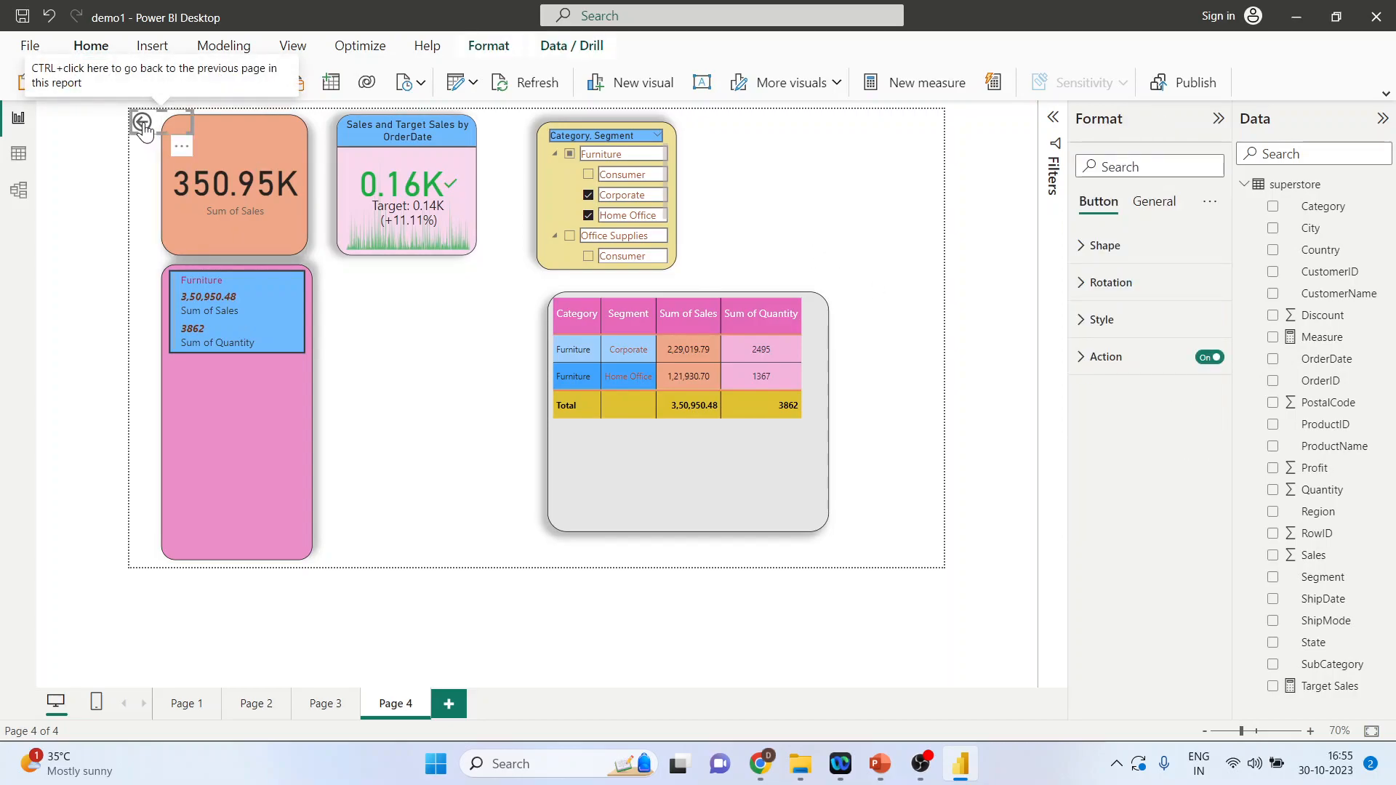
click(290, 46)
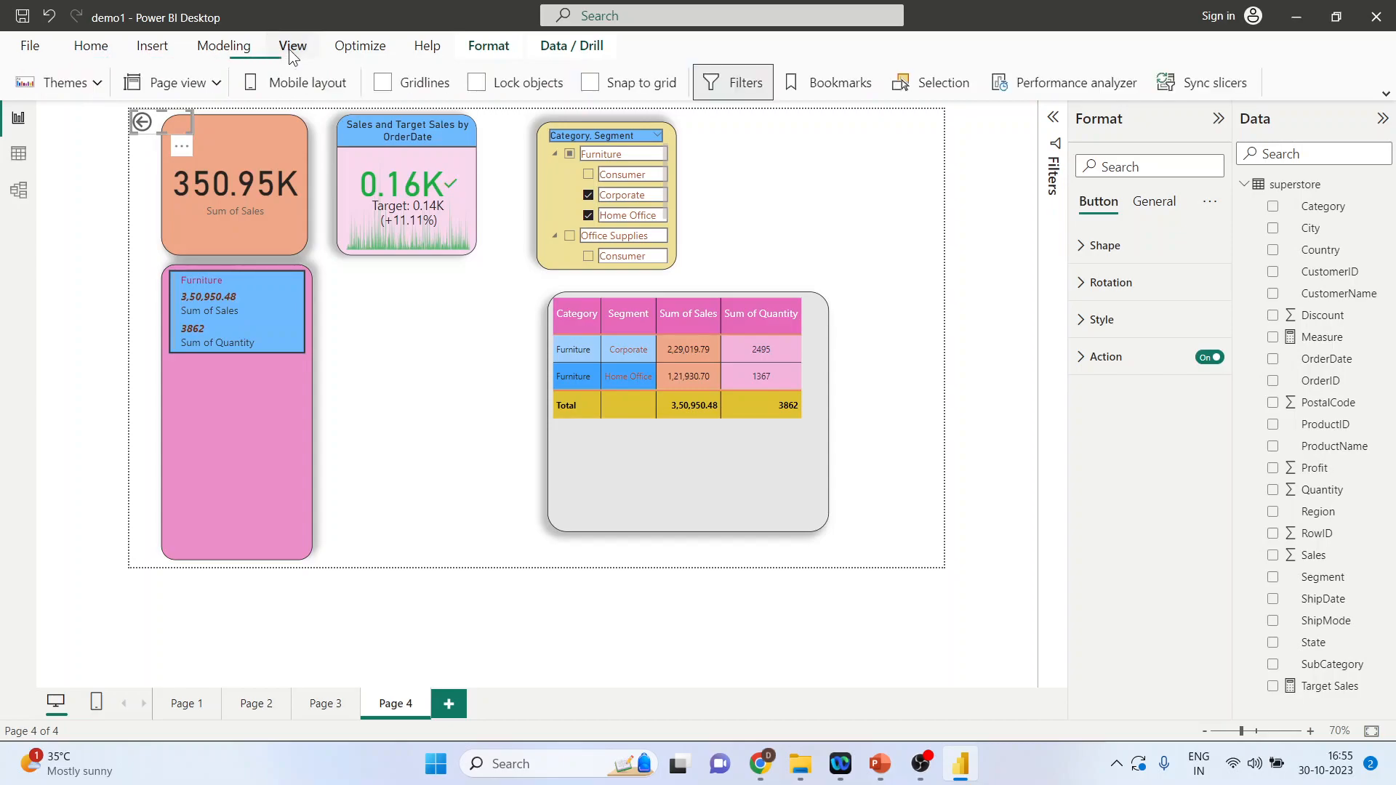
click(216, 80)
click(186, 147)
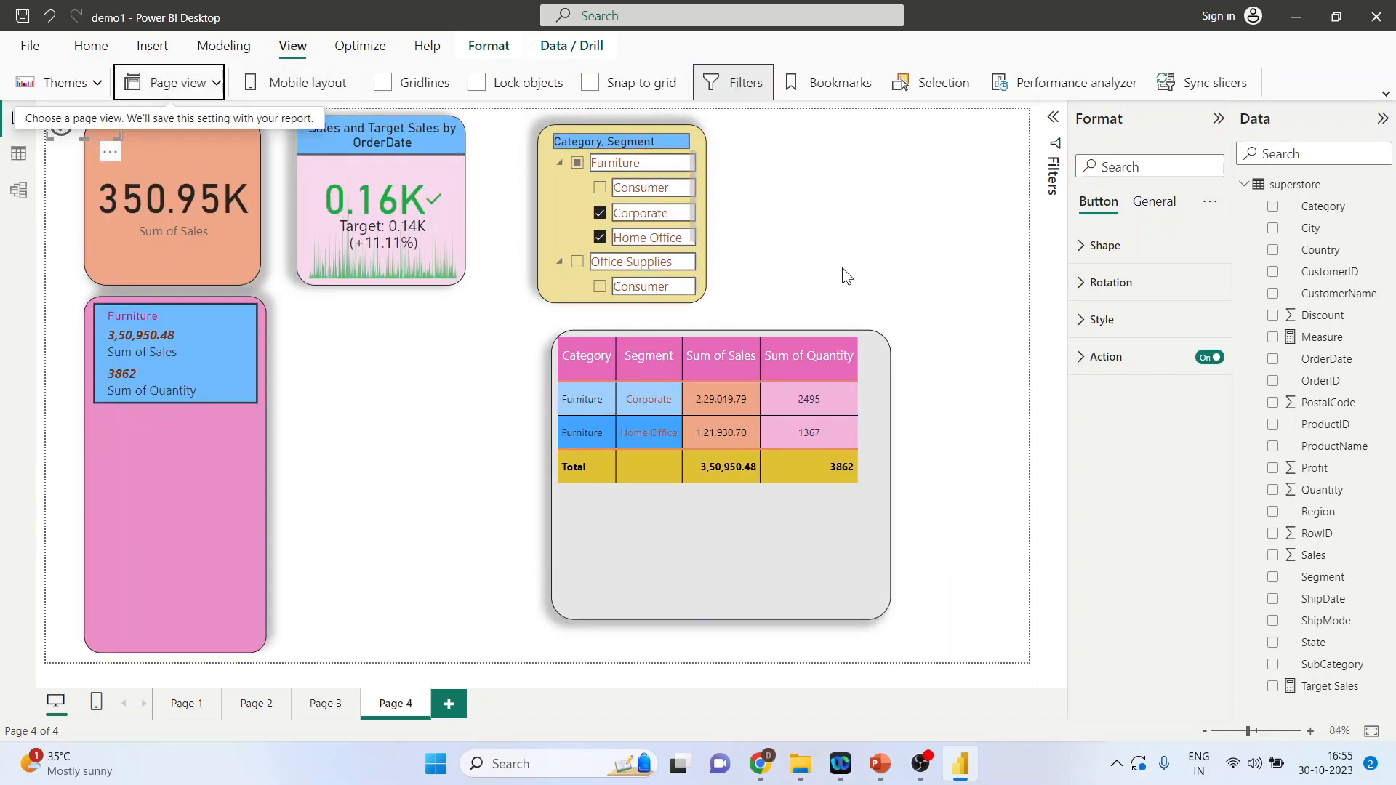
Add a second slicer beside the Category, Segment slicer and assign the Region field to it
click(798, 223)
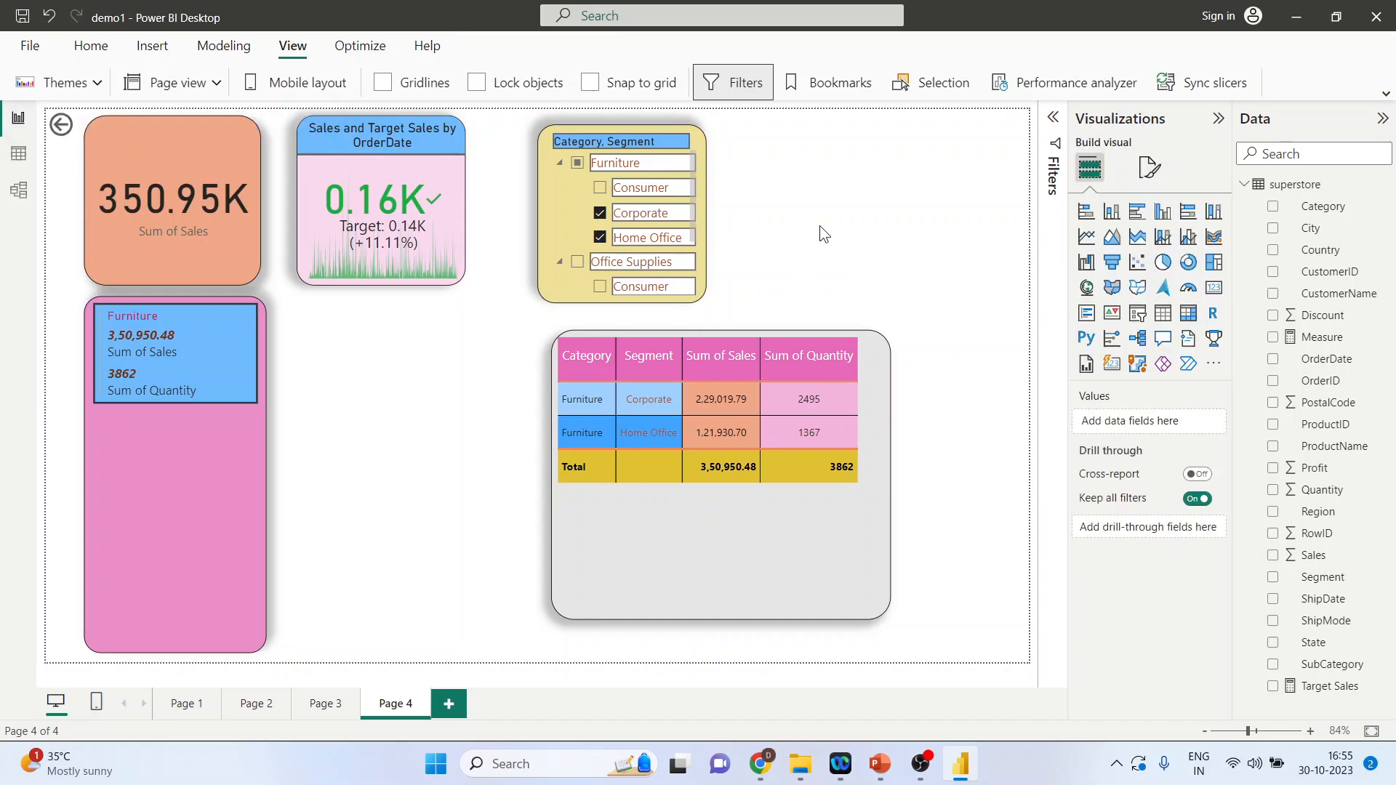
click(1139, 314)
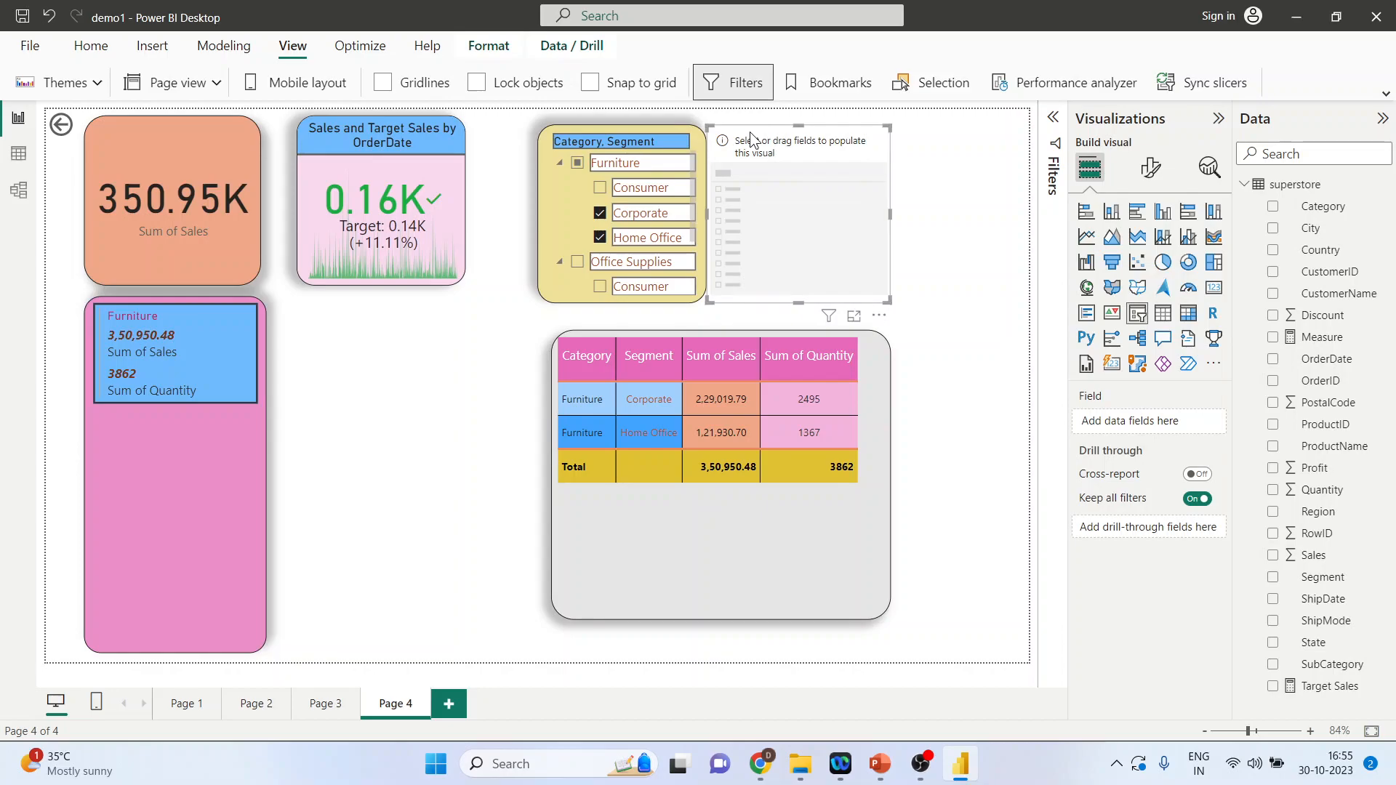
drag(742, 141, 767, 142)
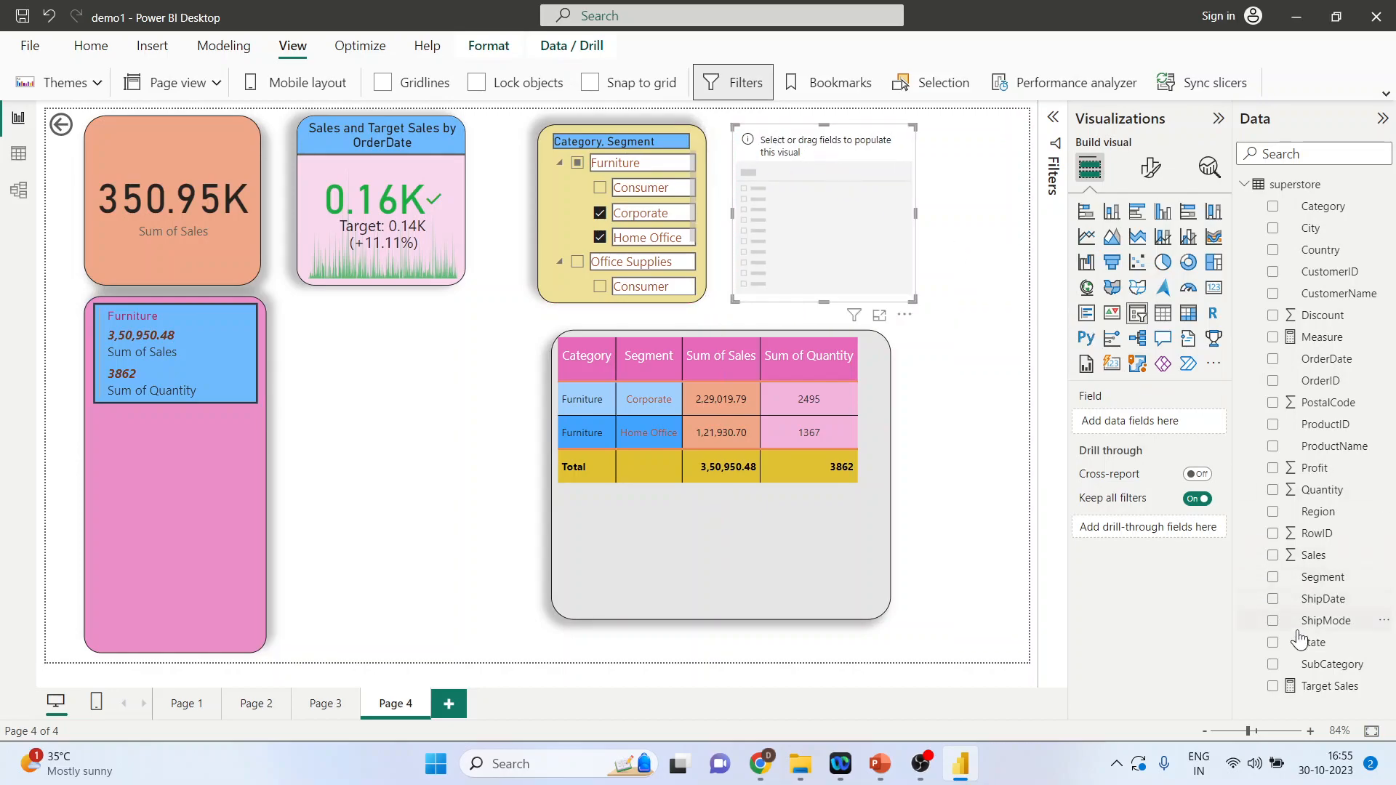
drag(1316, 522, 1153, 429)
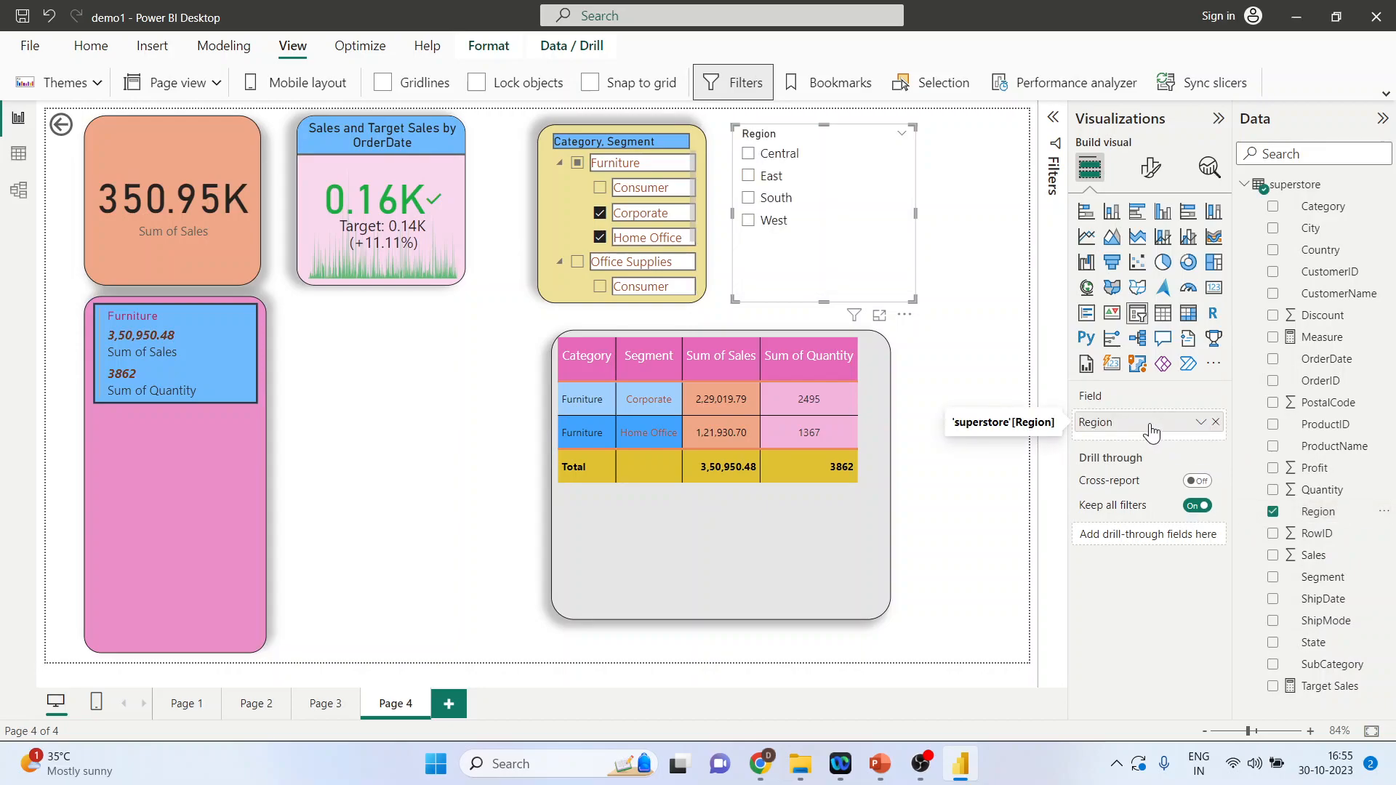
Set the Region slicer's style to Tile and turn on Single select
click(1149, 169)
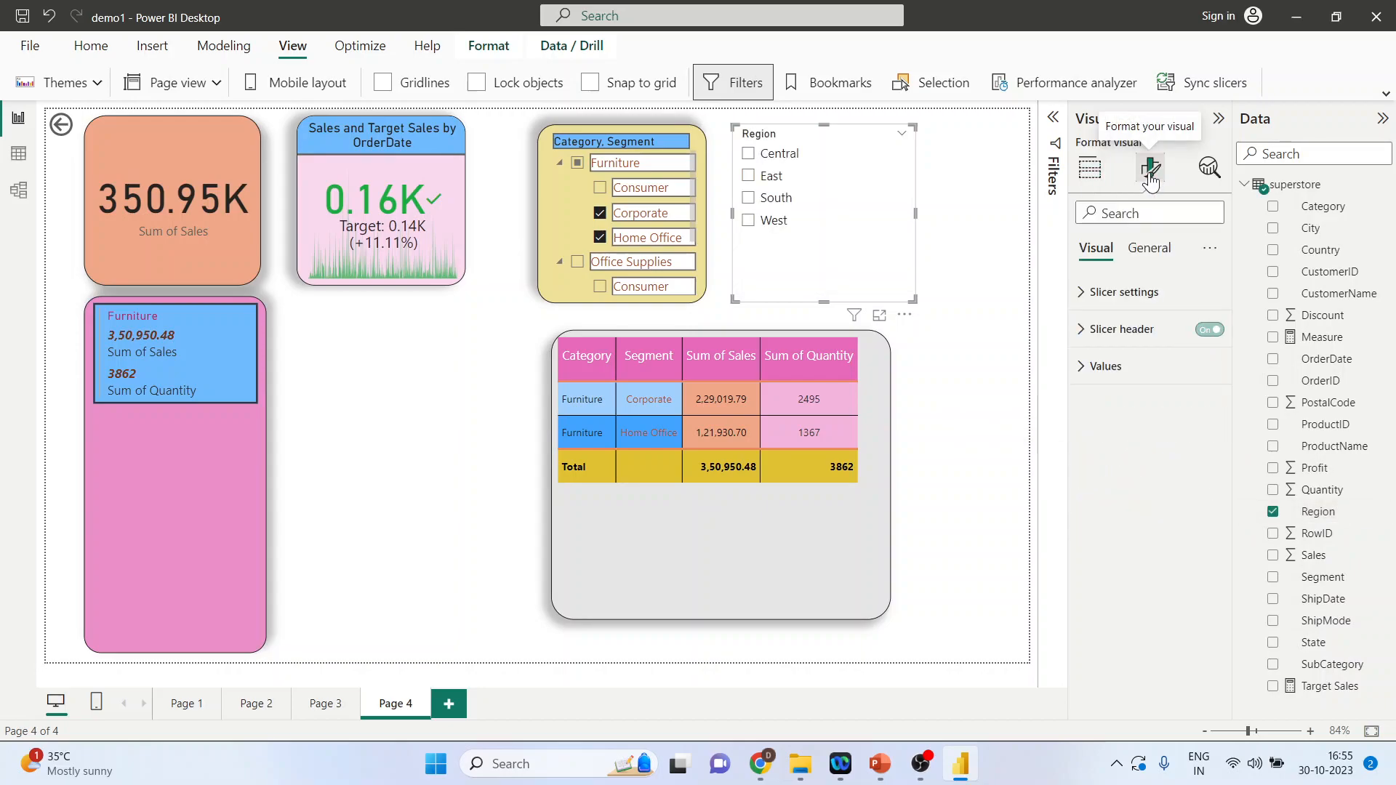
click(1083, 293)
click(1205, 386)
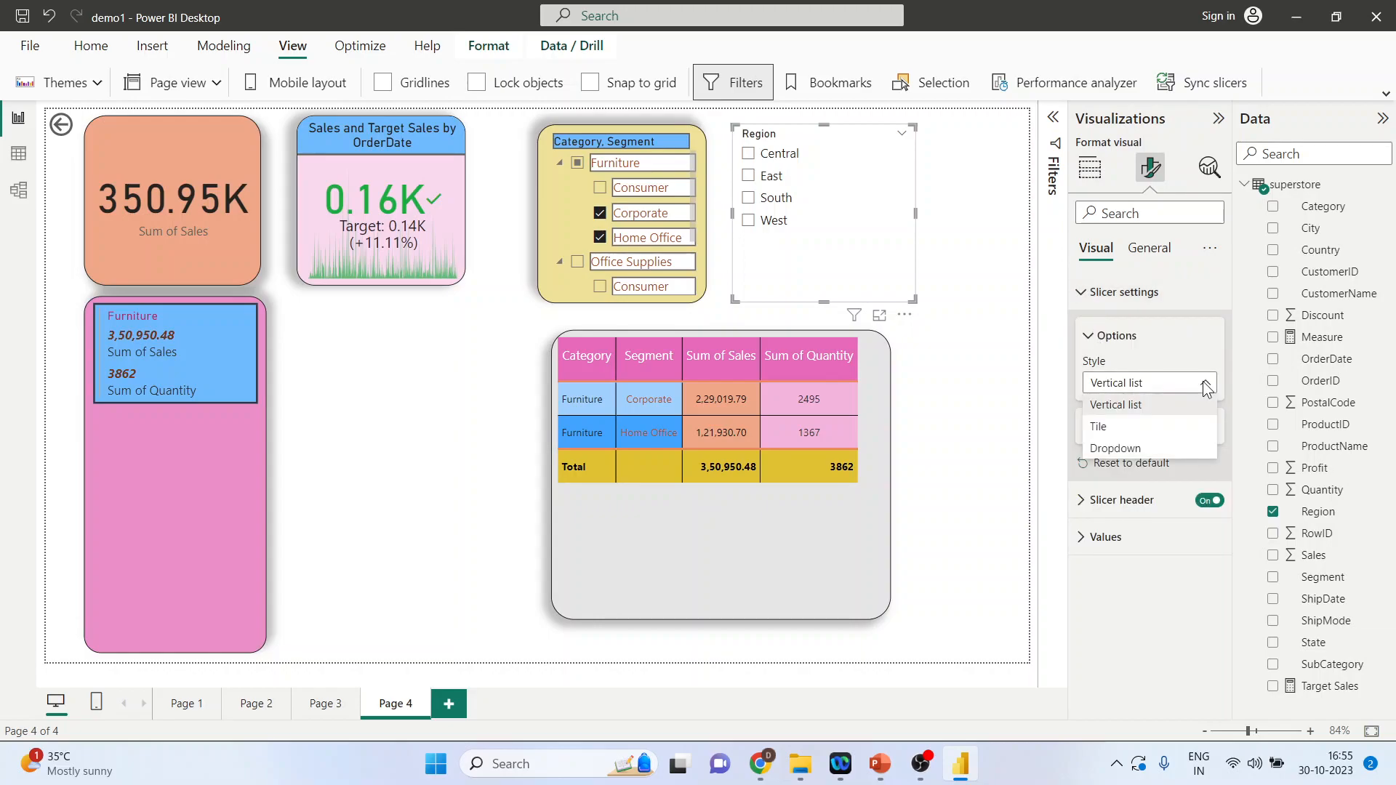
click(1134, 429)
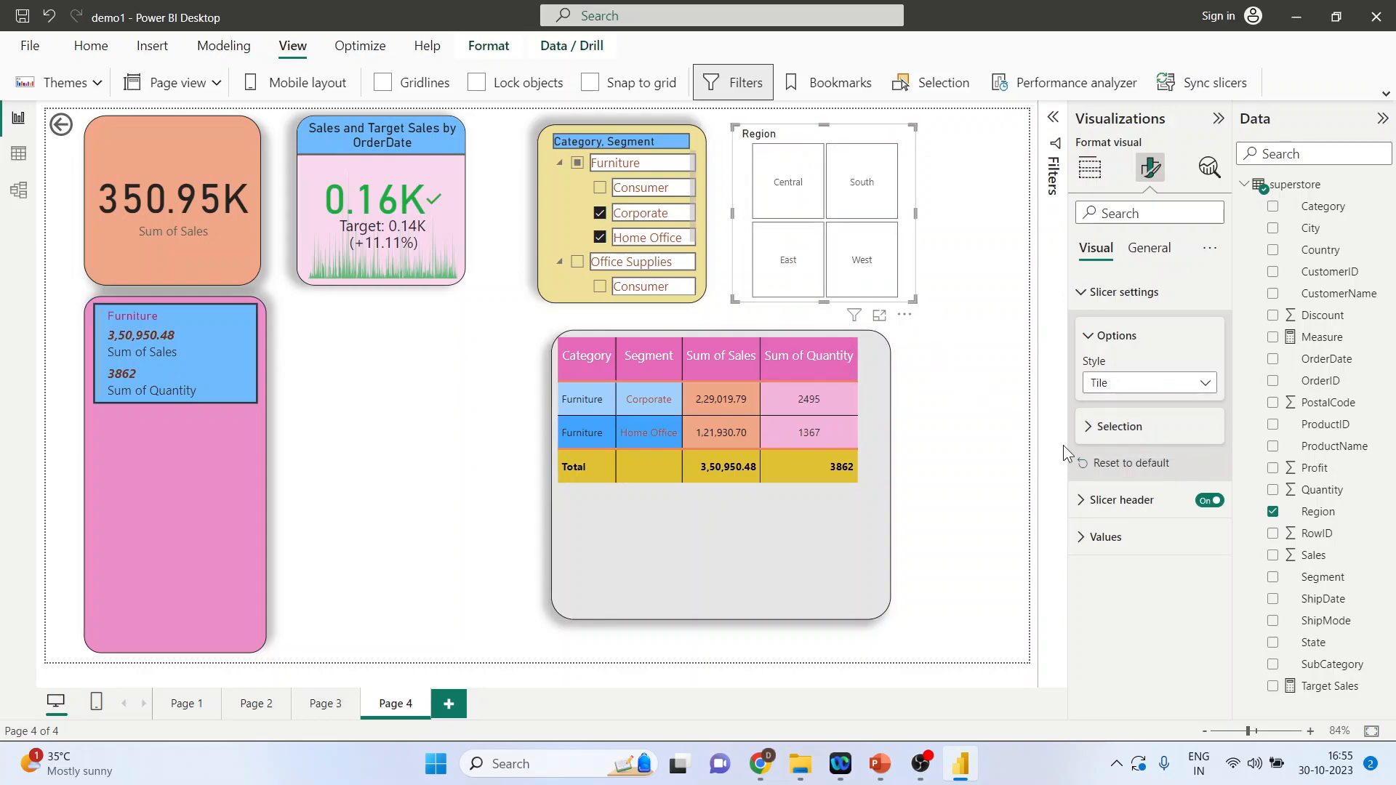
click(1088, 437)
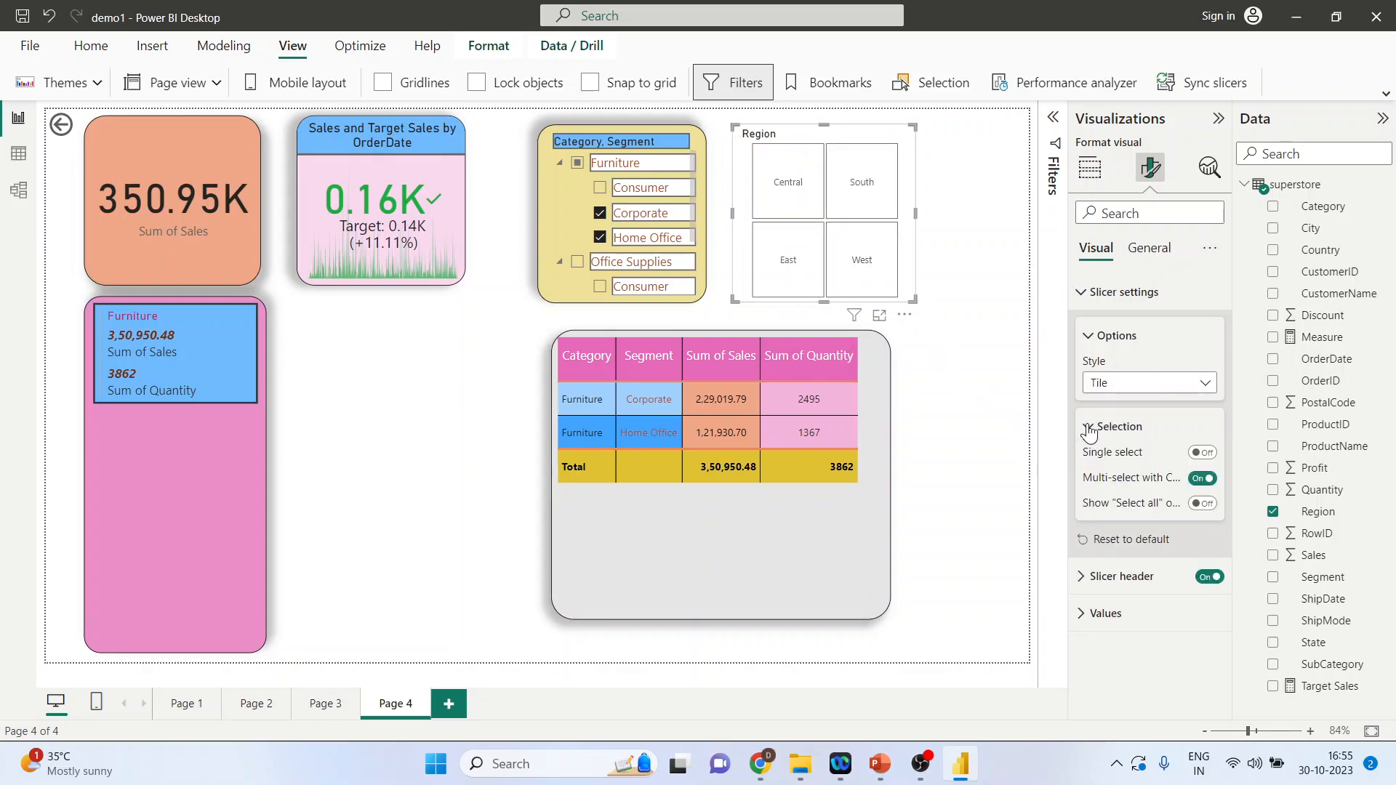
click(1203, 453)
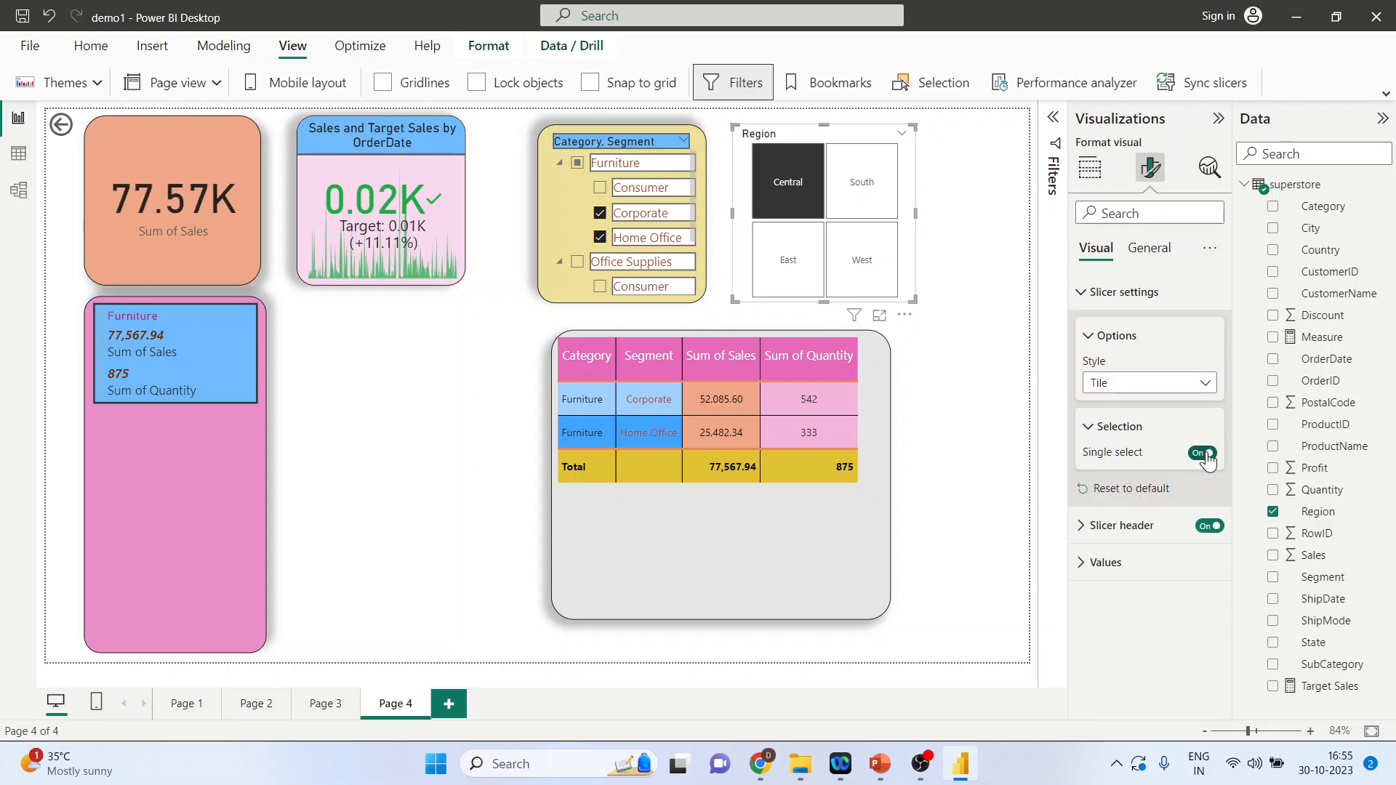
Filter the report by the South, East and West regions one at a time with the Region slicer
click(860, 203)
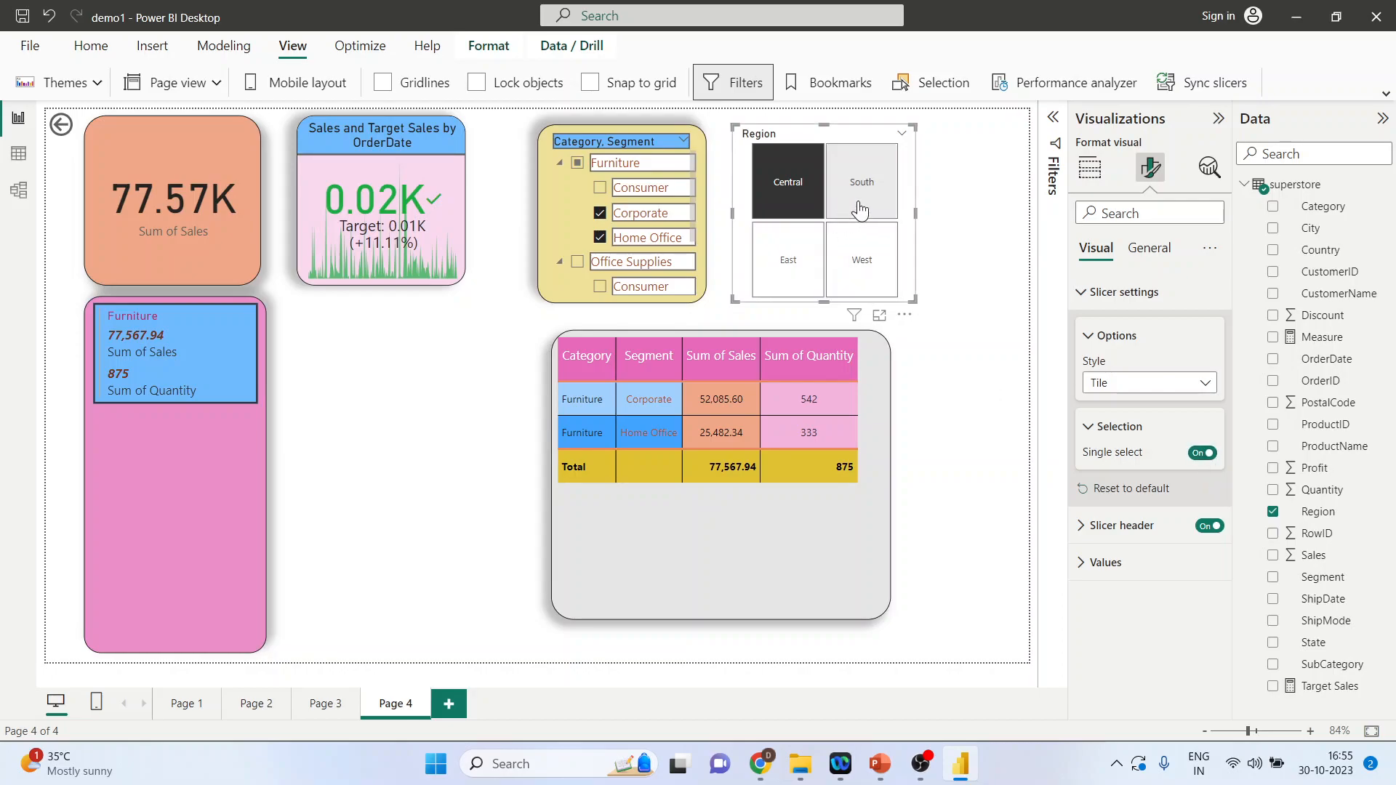
click(796, 256)
click(869, 256)
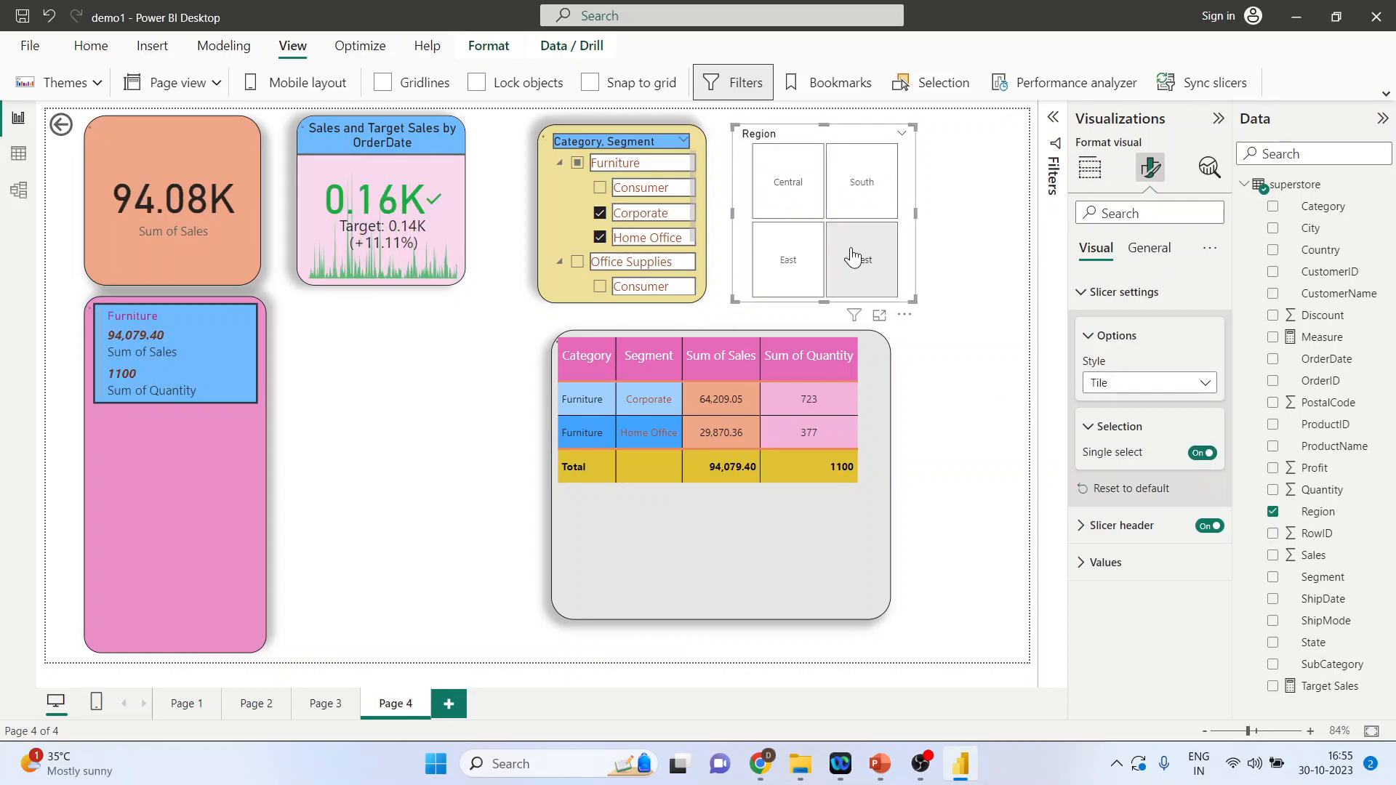
Turn off Single select and Multi-select with CTRL for the Region slicer, and add Central to the region selection
click(1196, 454)
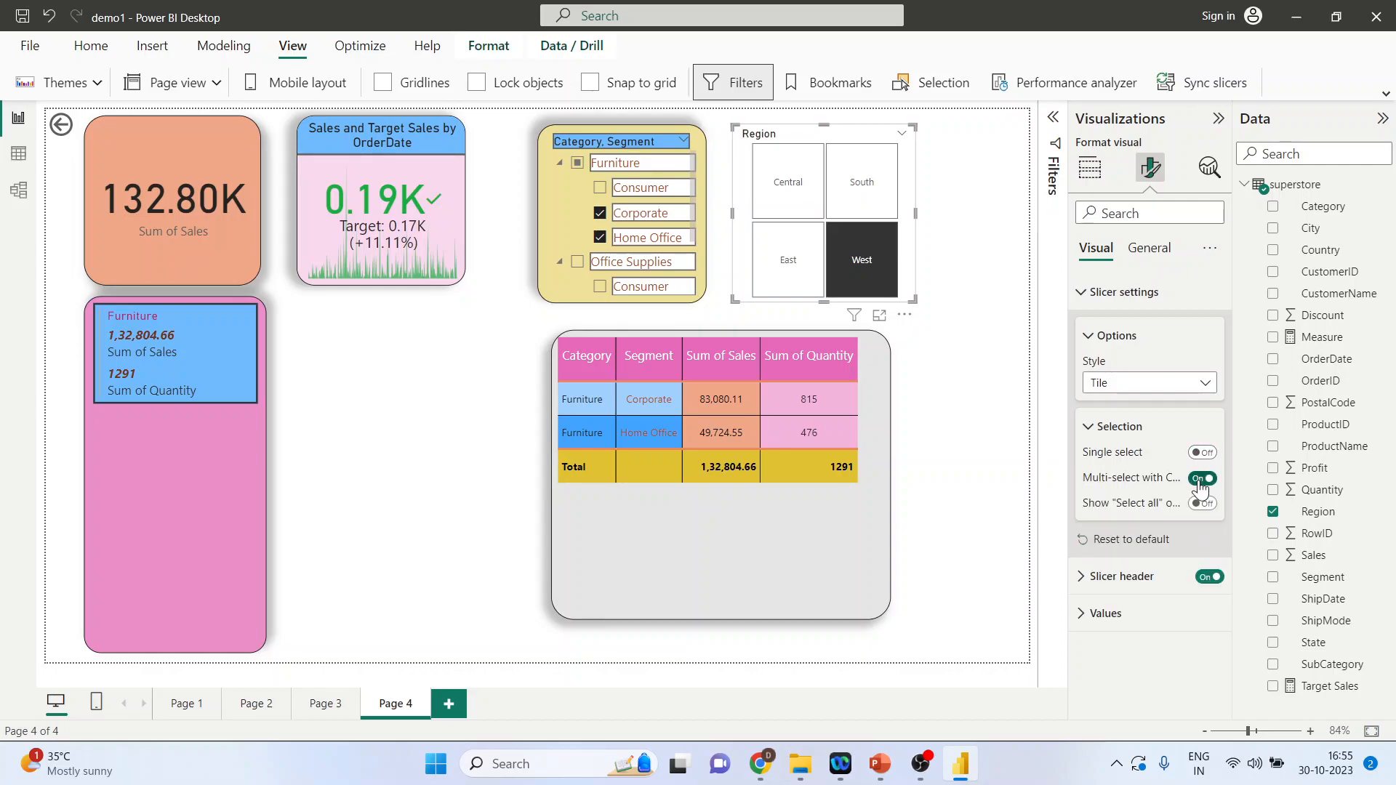
click(1201, 485)
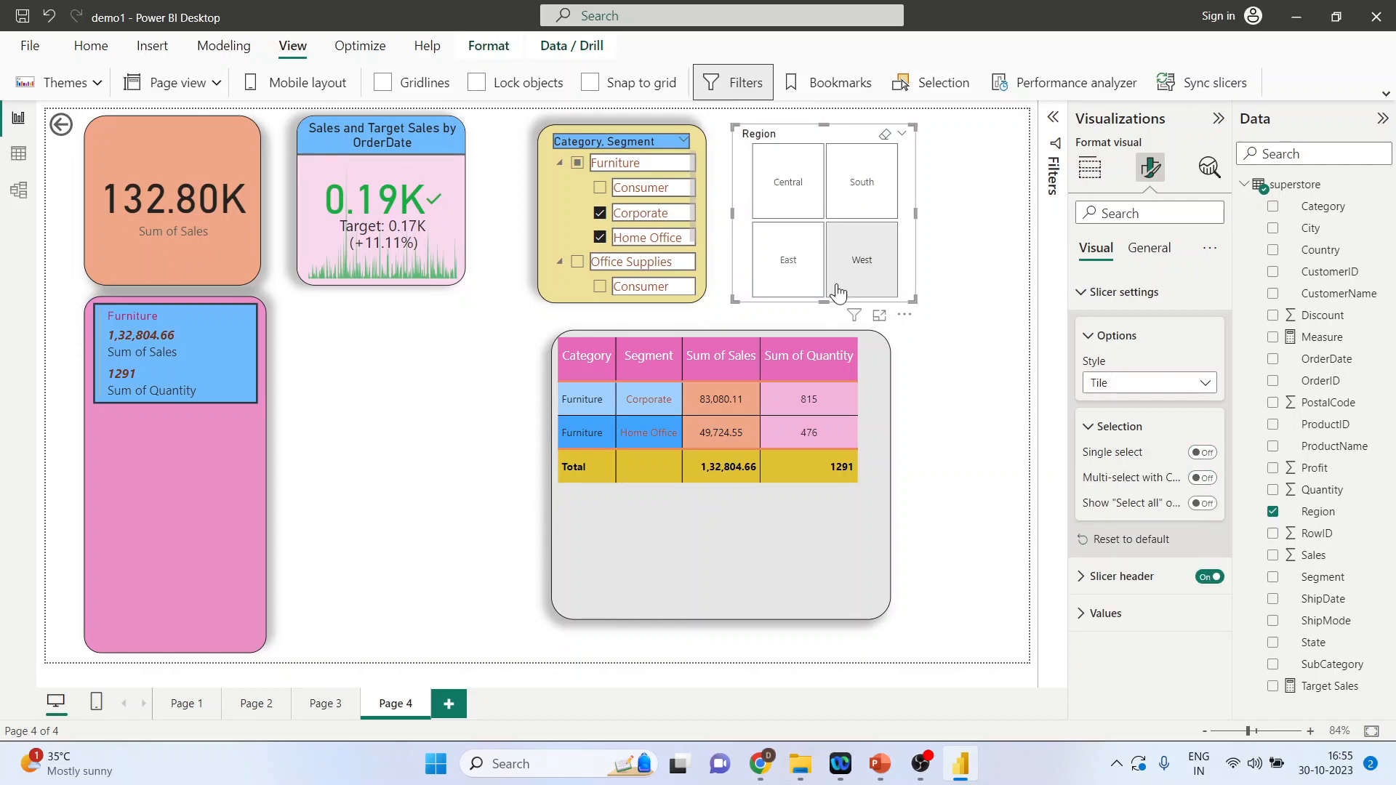
click(788, 206)
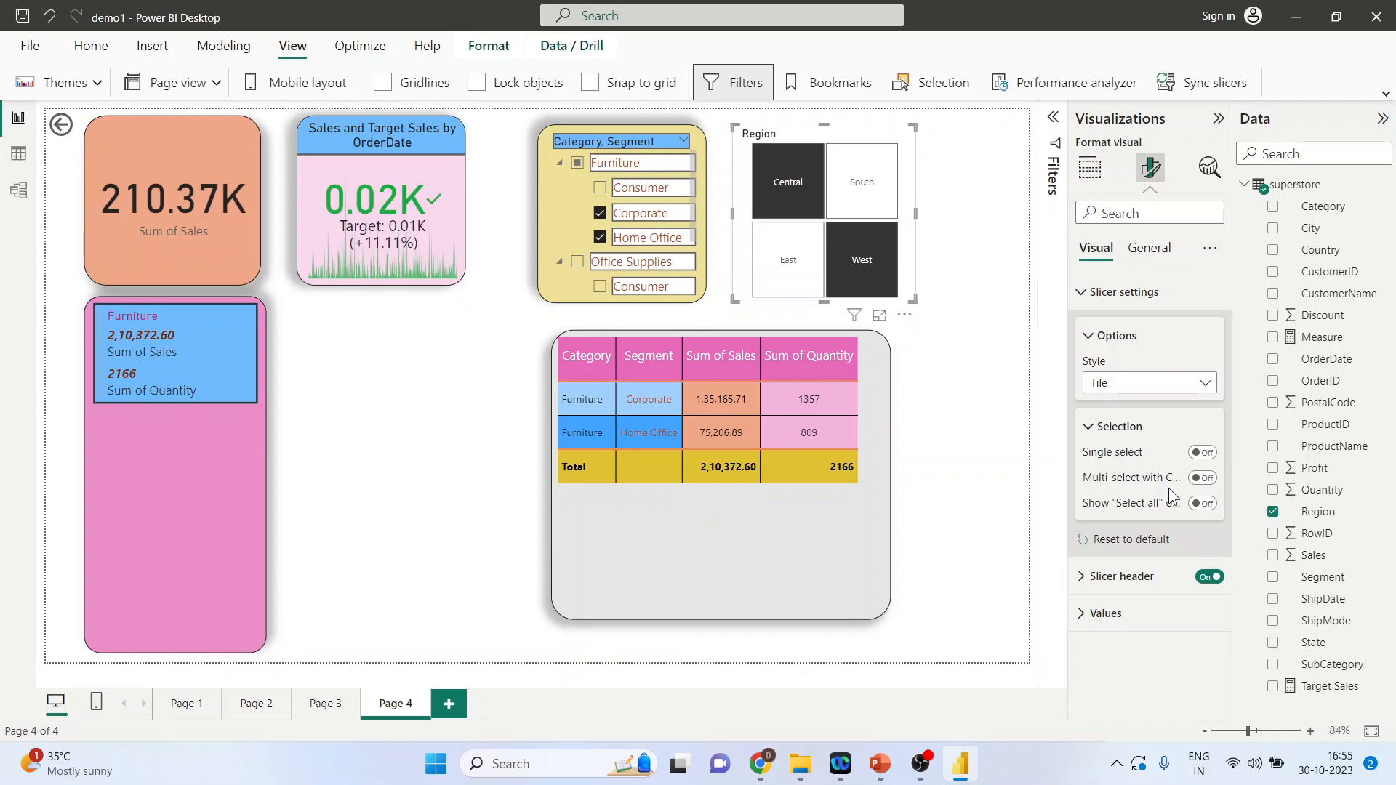
Turn Multi-select with CTRL back on for the Region slicer and select the South and West tiles together
click(1208, 485)
click(876, 206)
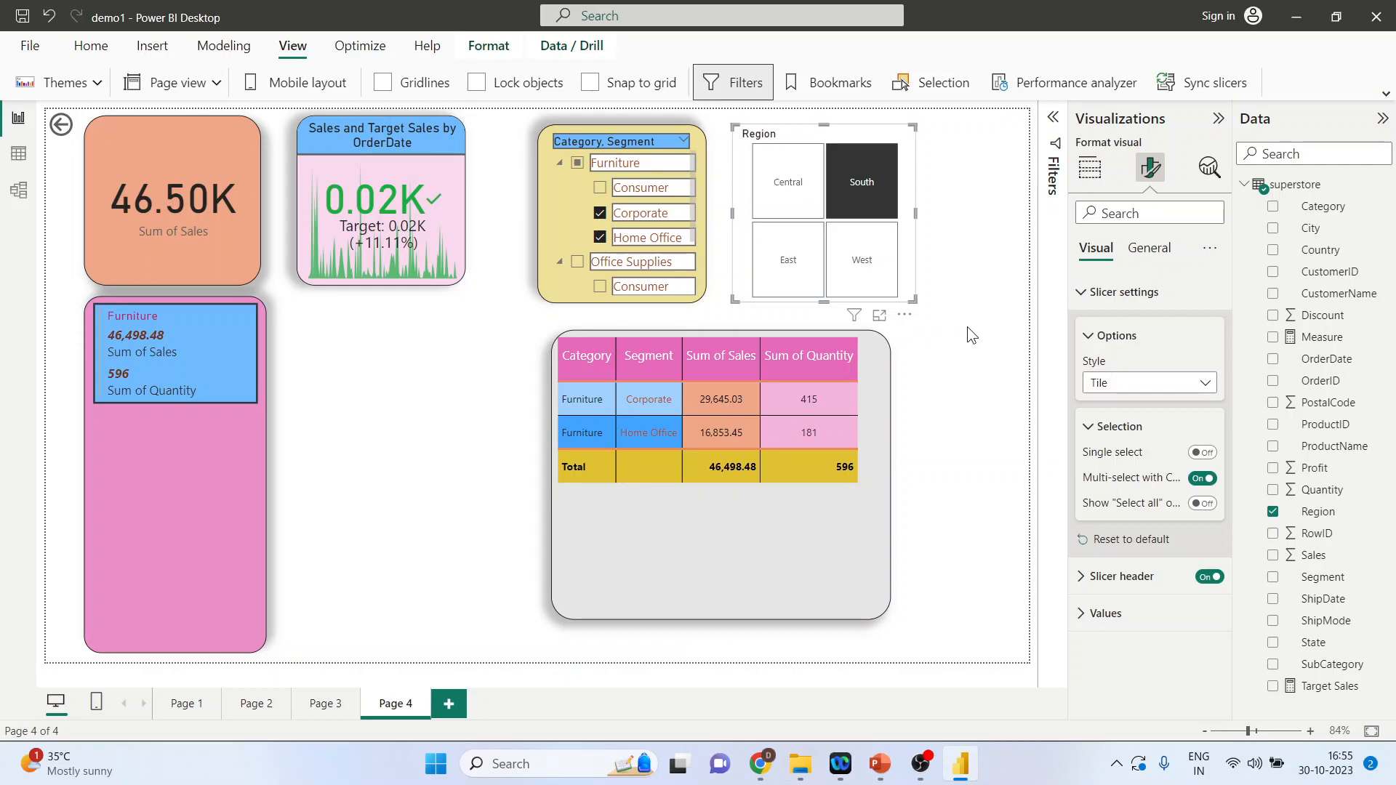
ctrl+click(873, 270)
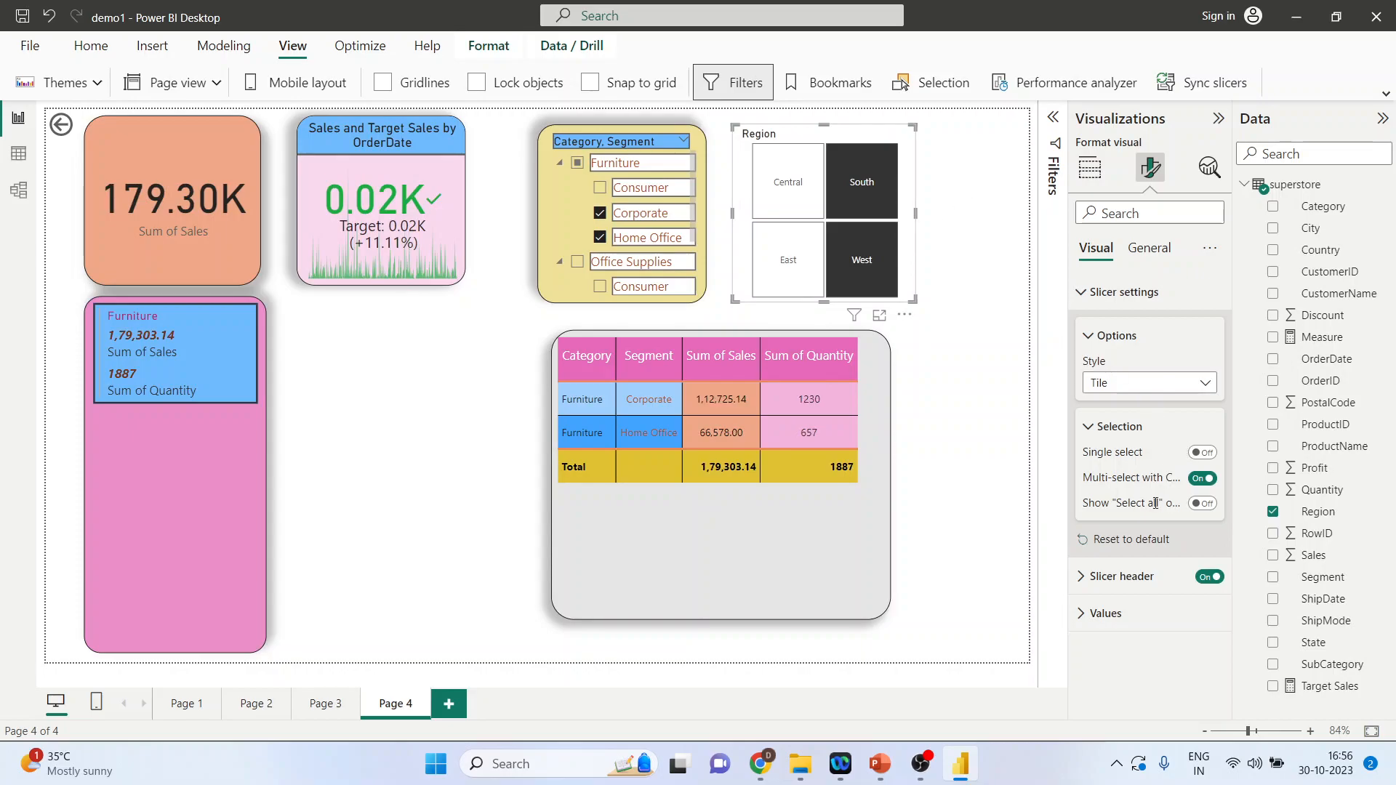
Try the "Select all" option on the Region slicer and reset the slicer settings to default
click(1196, 505)
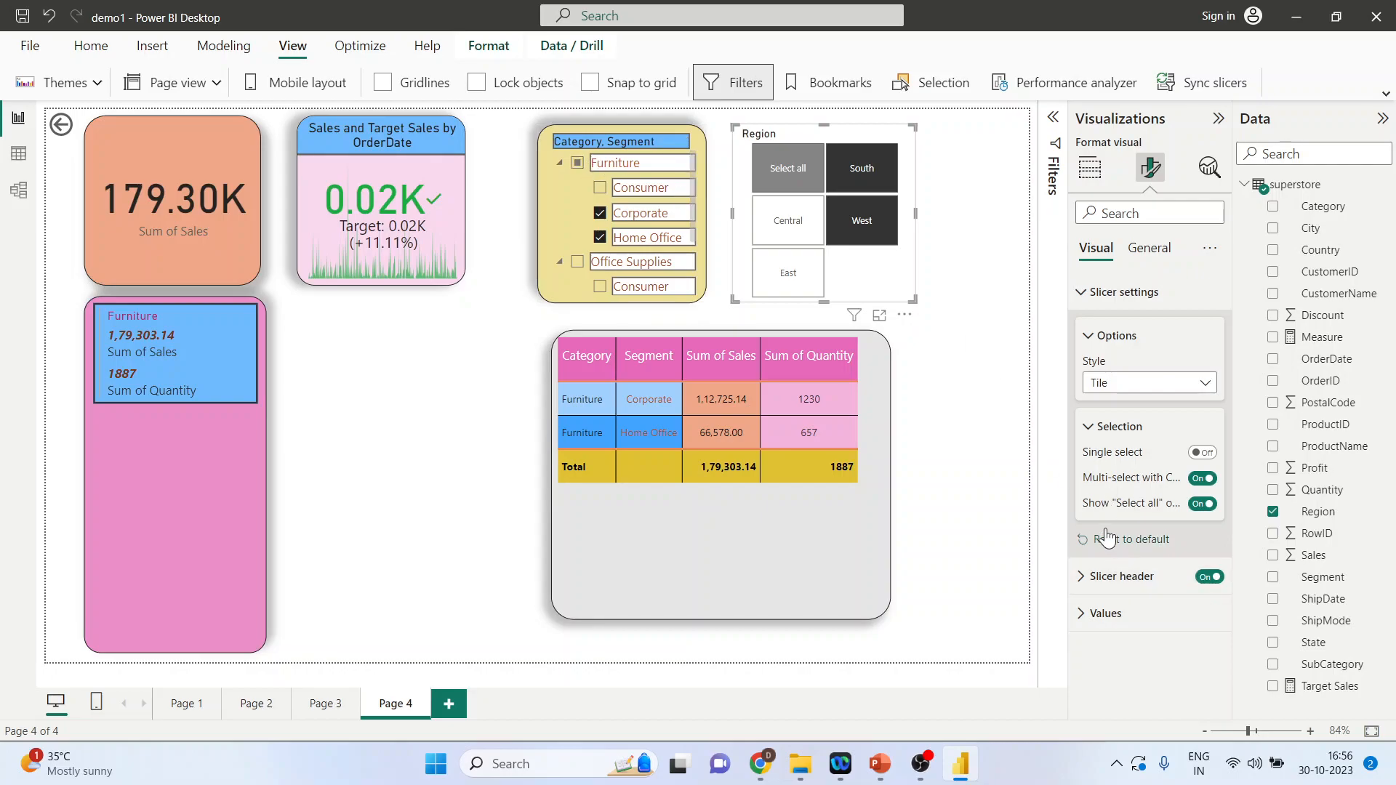
click(1081, 540)
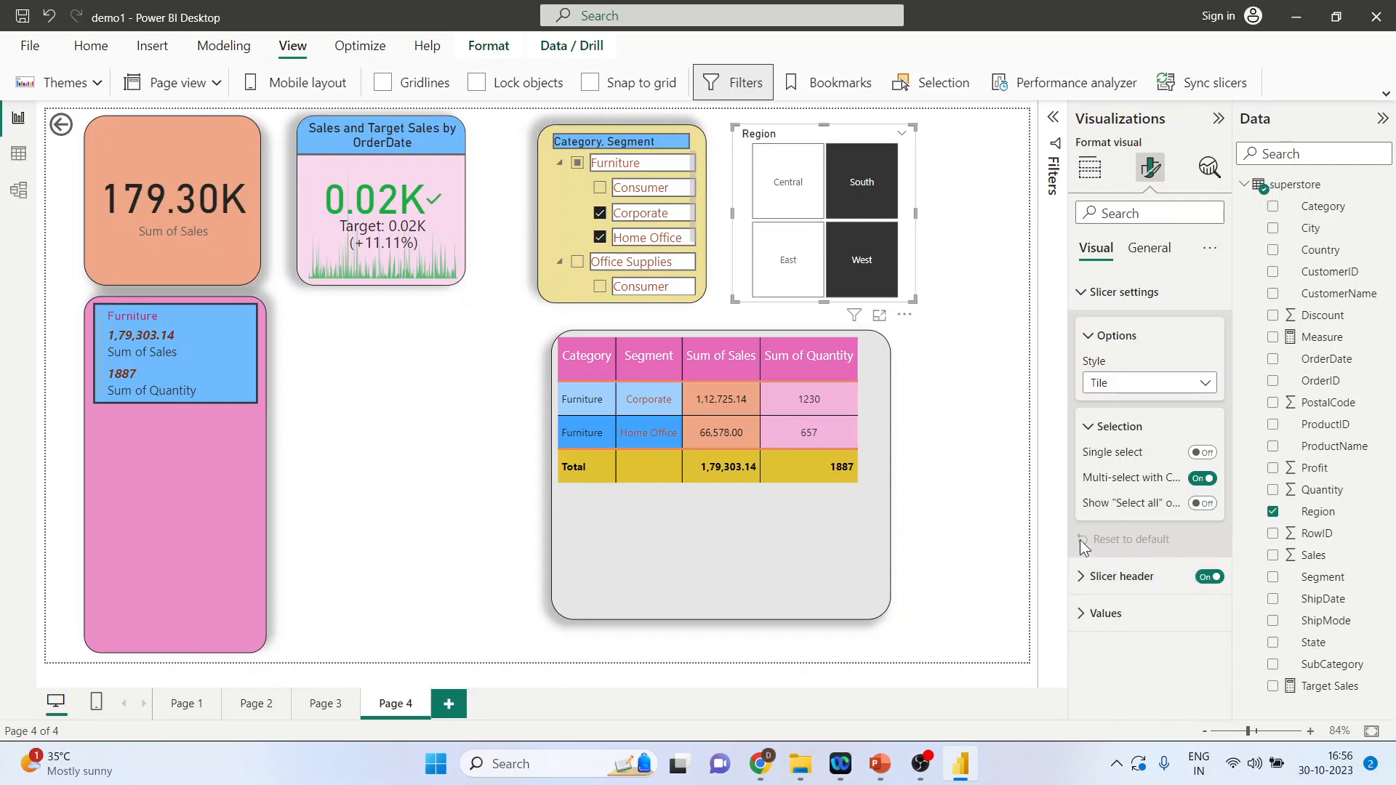
Change the Region slicer's header title text to "Regionwise", keeping the font size at 12
click(1082, 577)
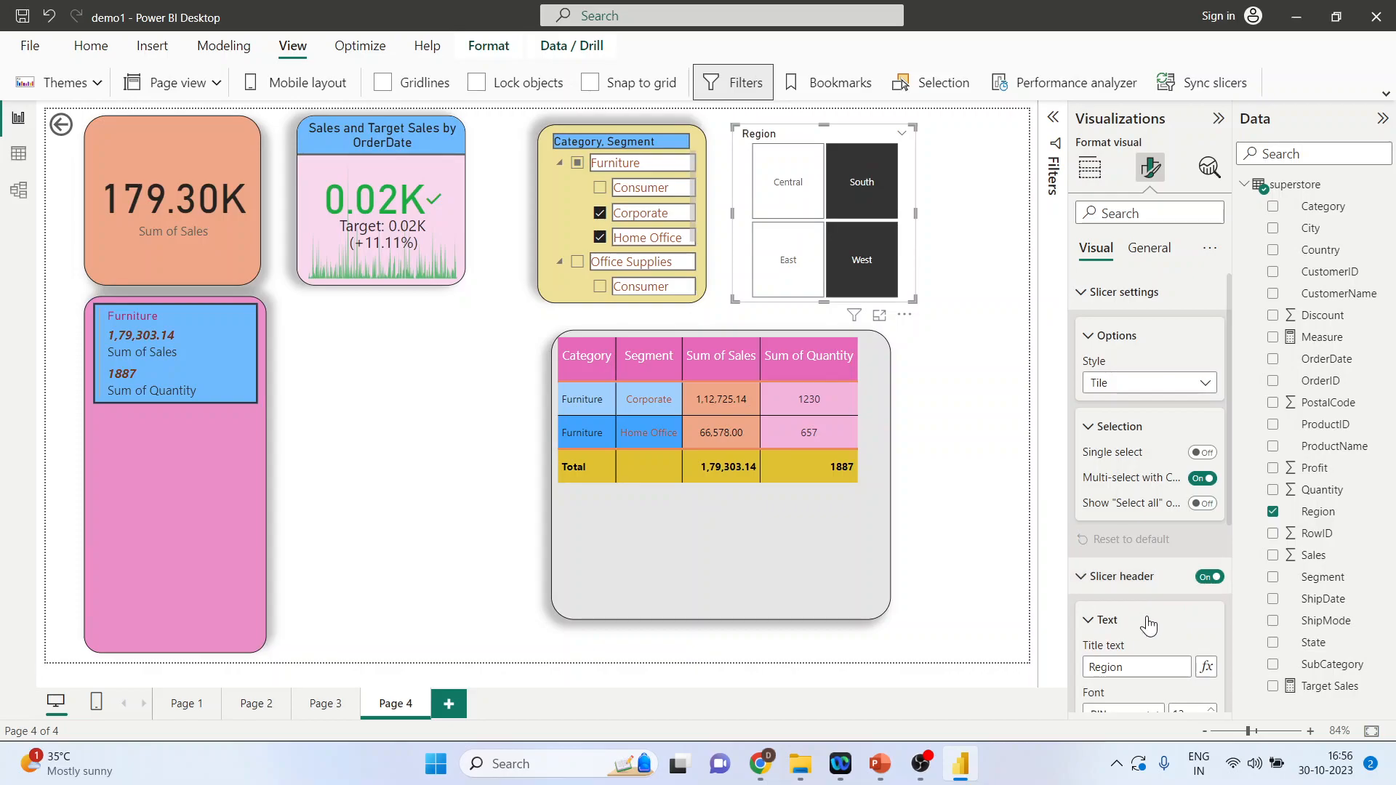
scroll(1147, 629, down, 3)
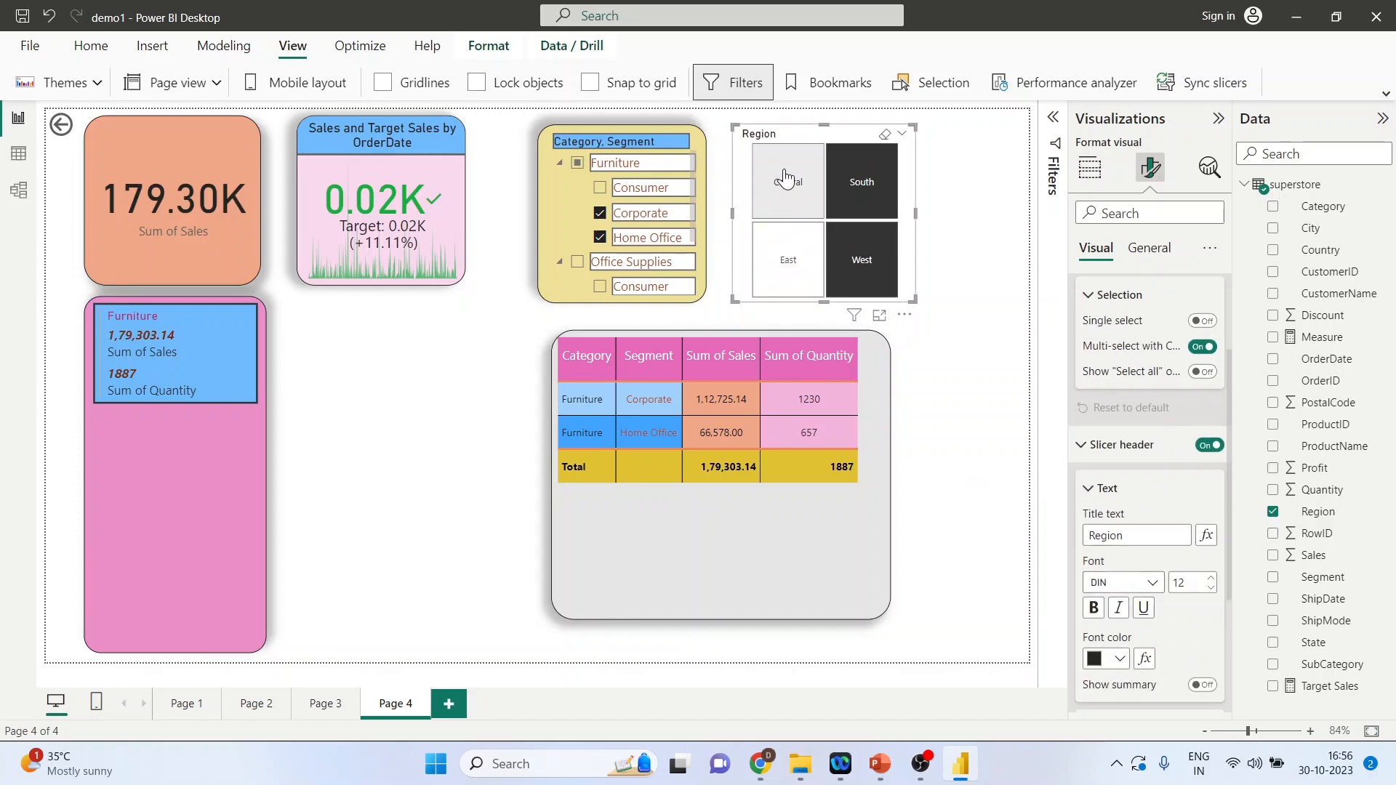
click(1143, 538)
text(wise)
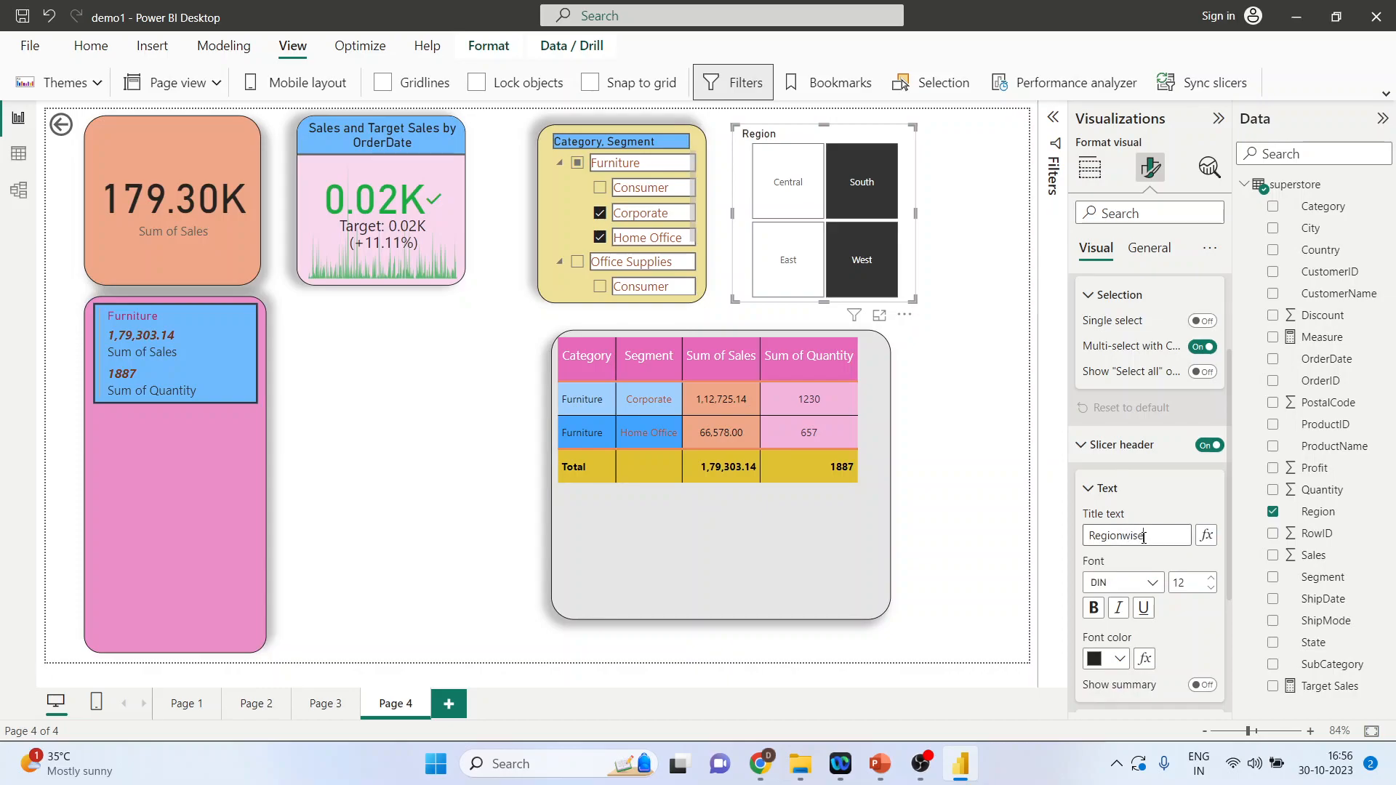
scroll(1154, 545, down, 2)
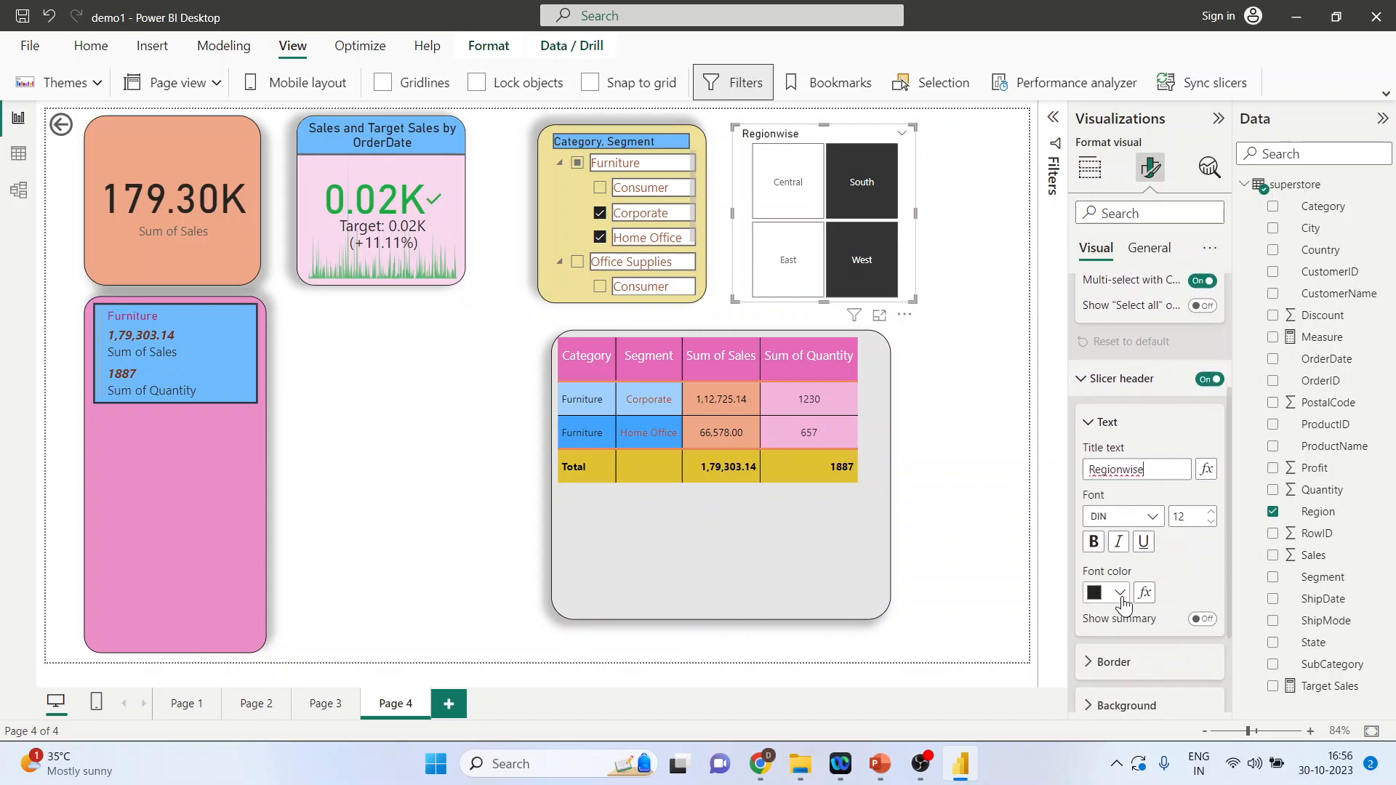
click(1210, 511)
click(1210, 521)
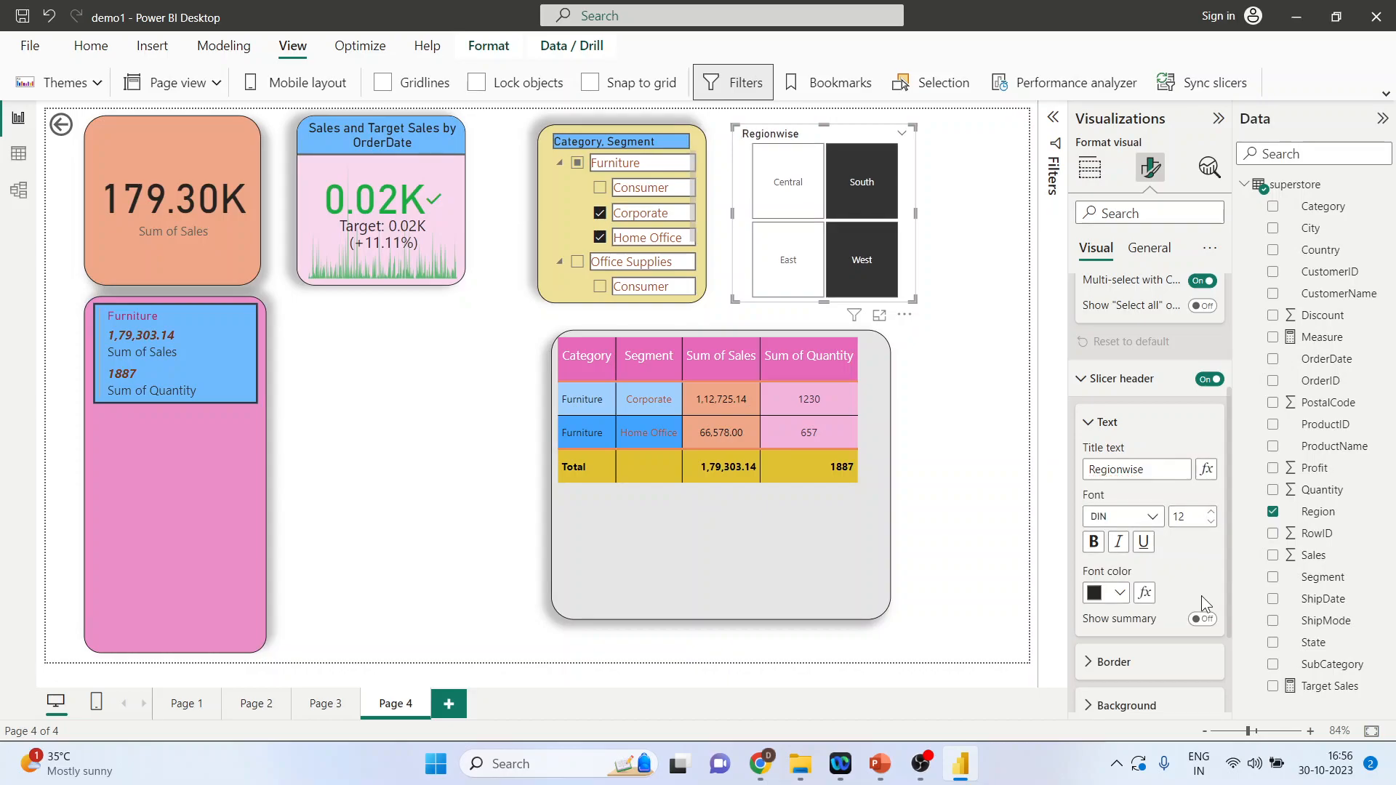
Add top, bottom, left and right borders to the Region slicer's header
scroll(1201, 595, down, 4)
click(1090, 535)
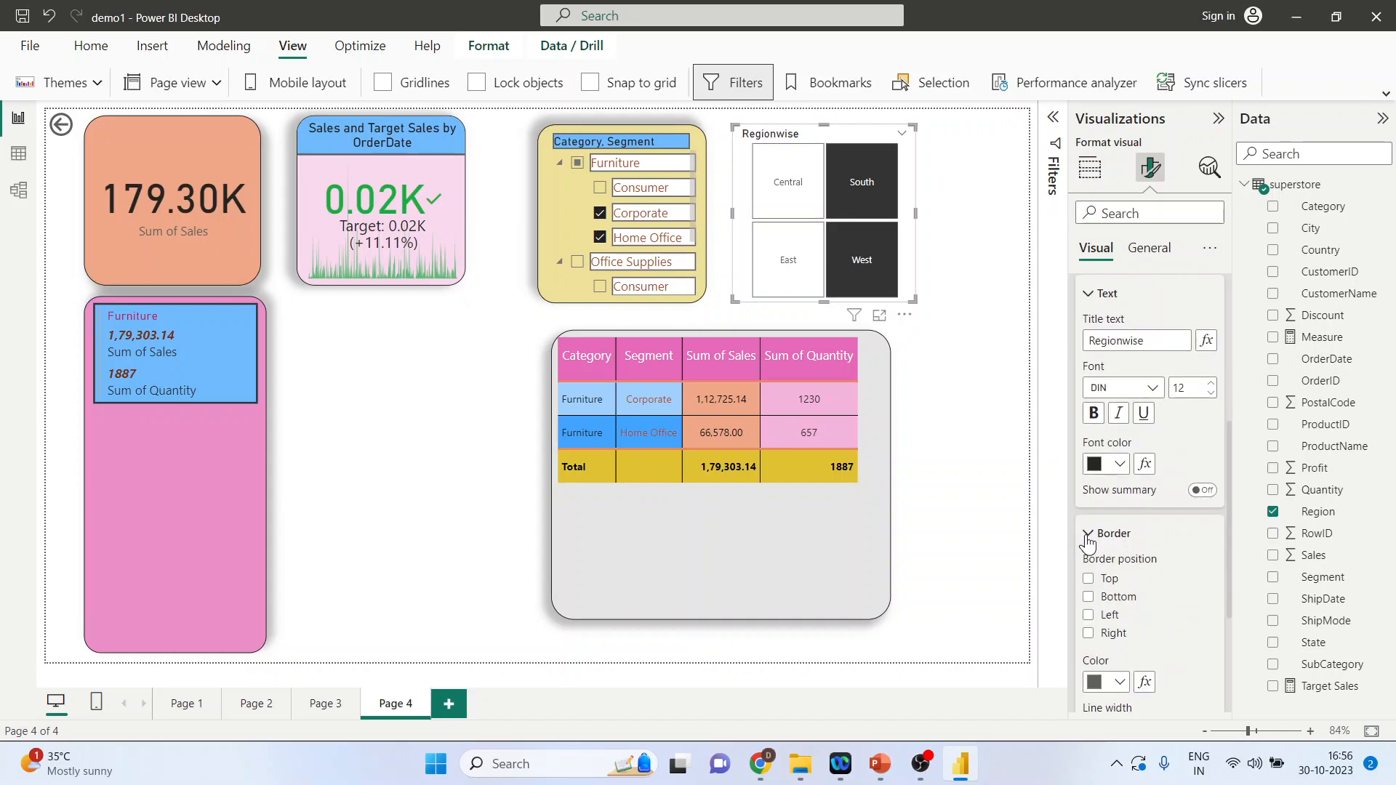
click(1089, 579)
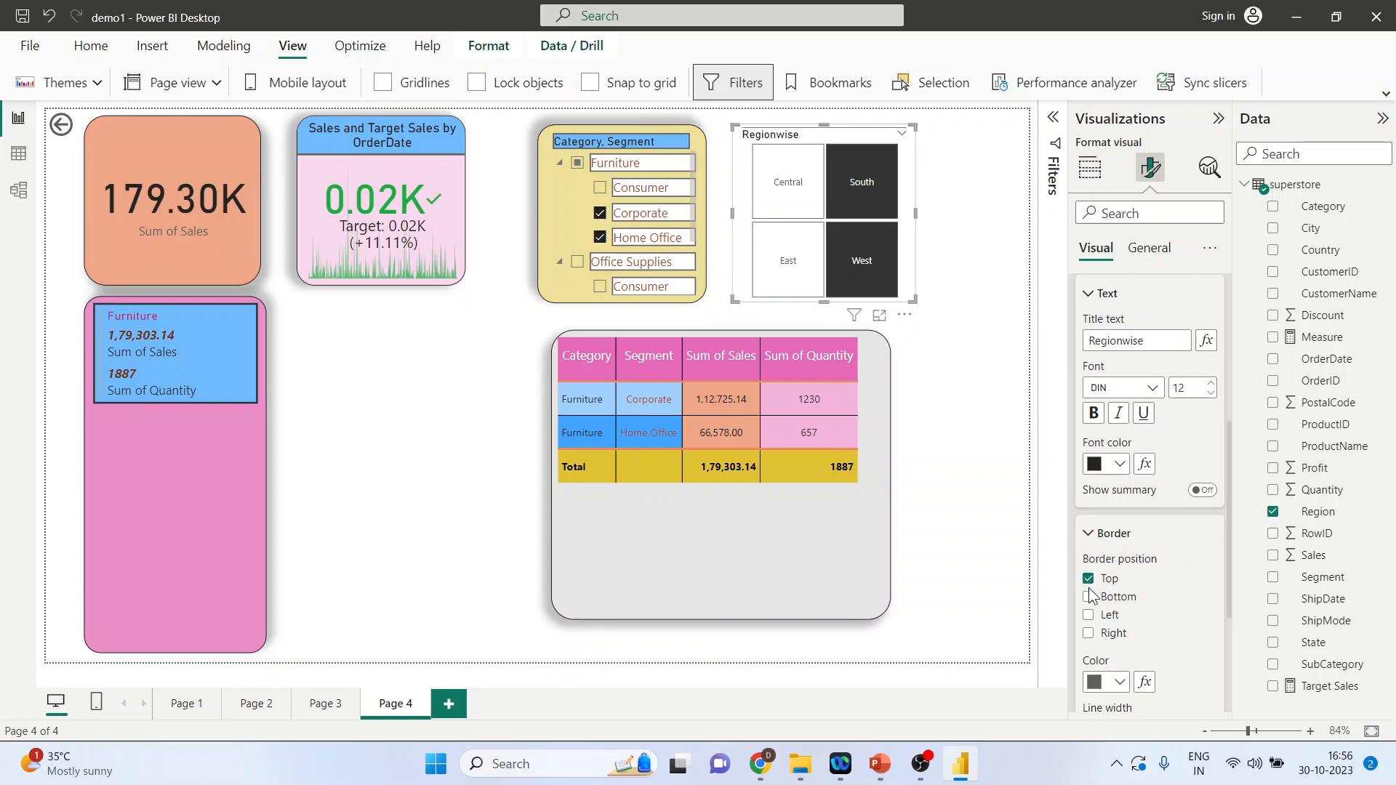
click(1088, 597)
click(1088, 615)
click(1089, 633)
scroll(1205, 634, down, 3)
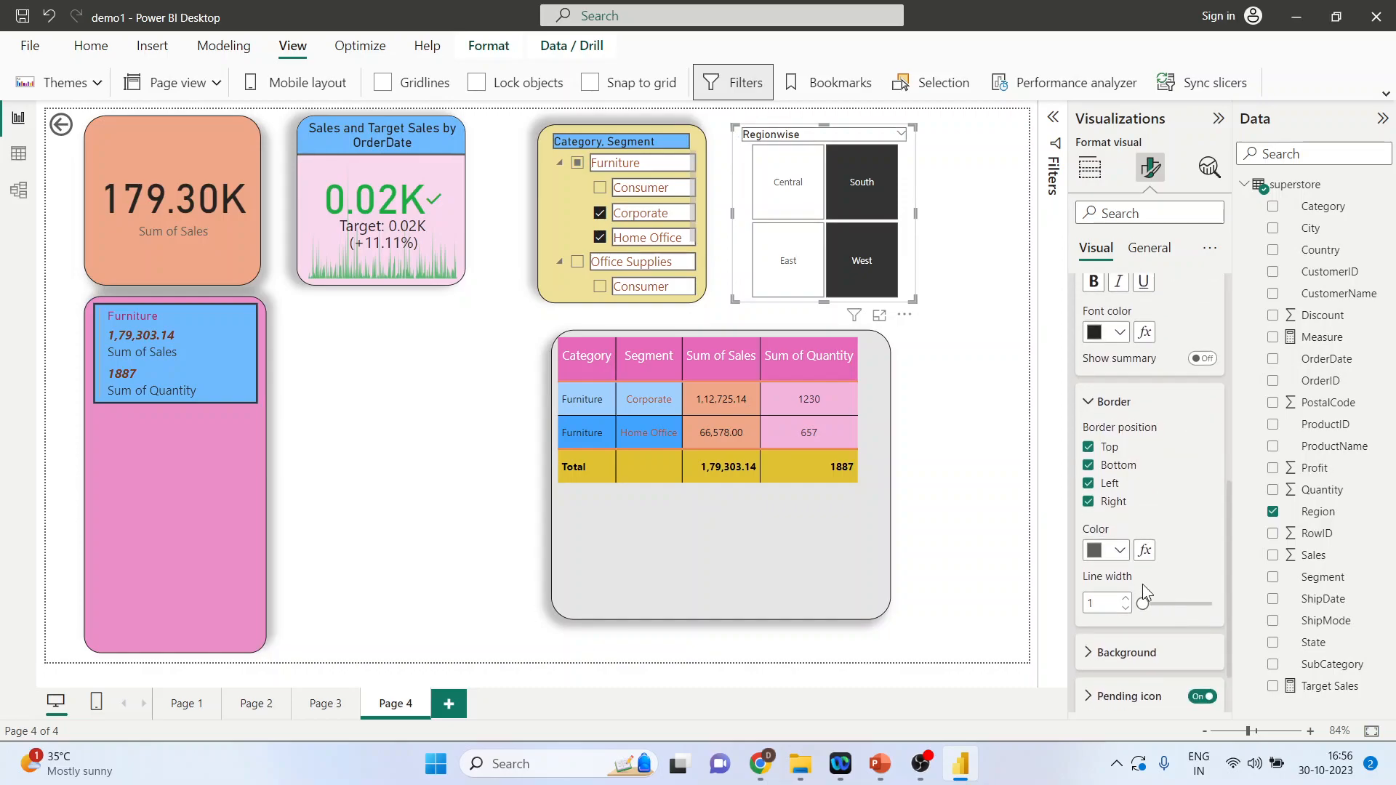
scroll(1158, 586, down, 2)
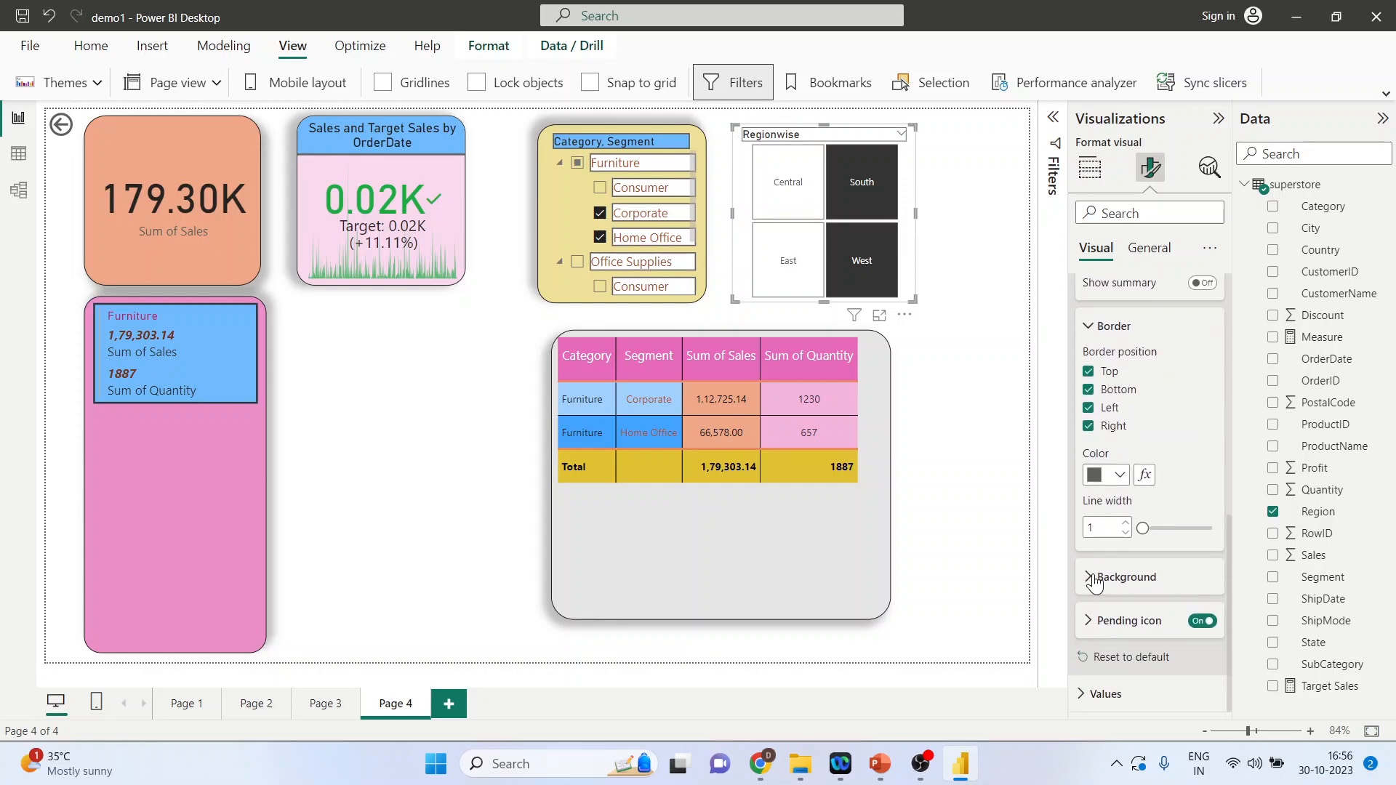
Set the Region slicer header's background color to light orange #f5c4af (Theme color 3, 60% lighter)
click(1094, 578)
scroll(1120, 582, down, 1)
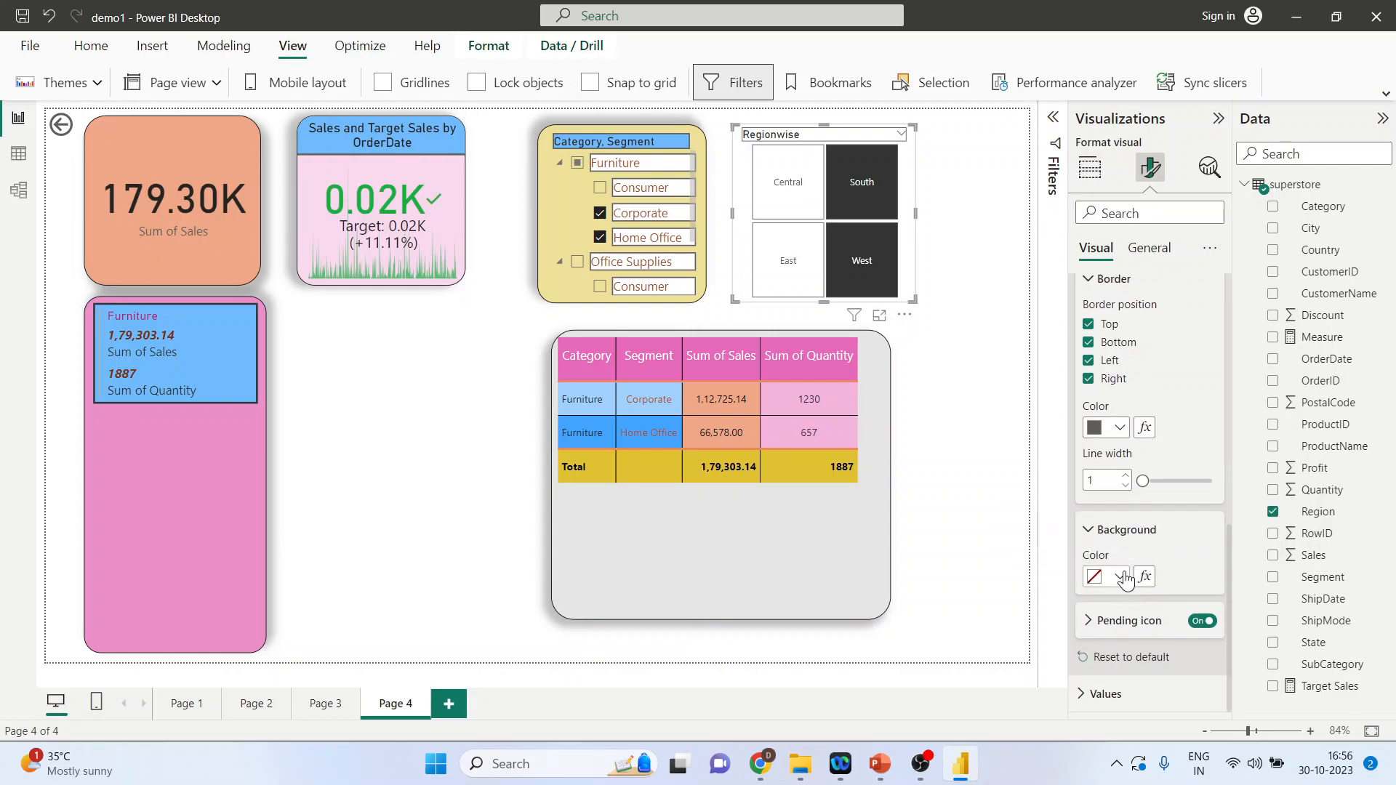
click(1120, 578)
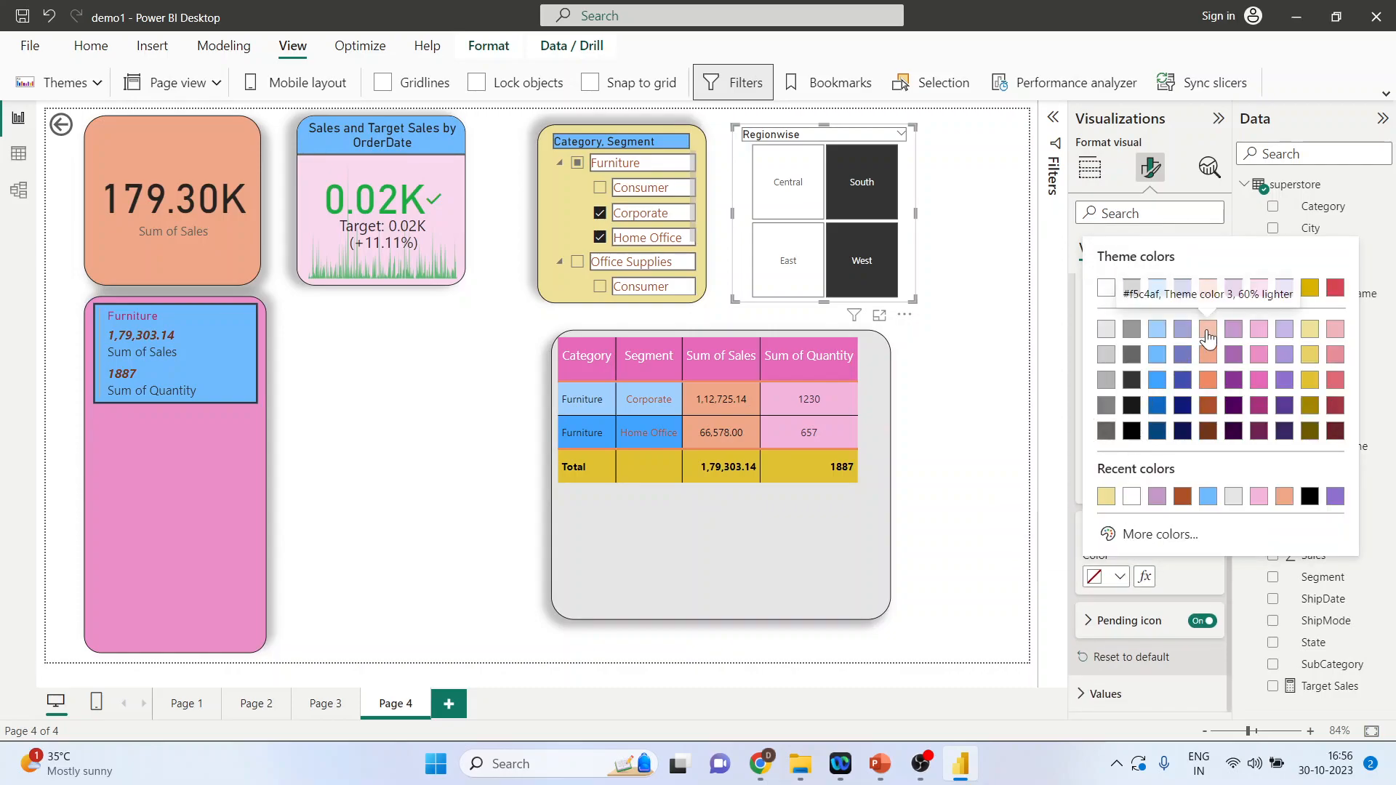
click(1207, 330)
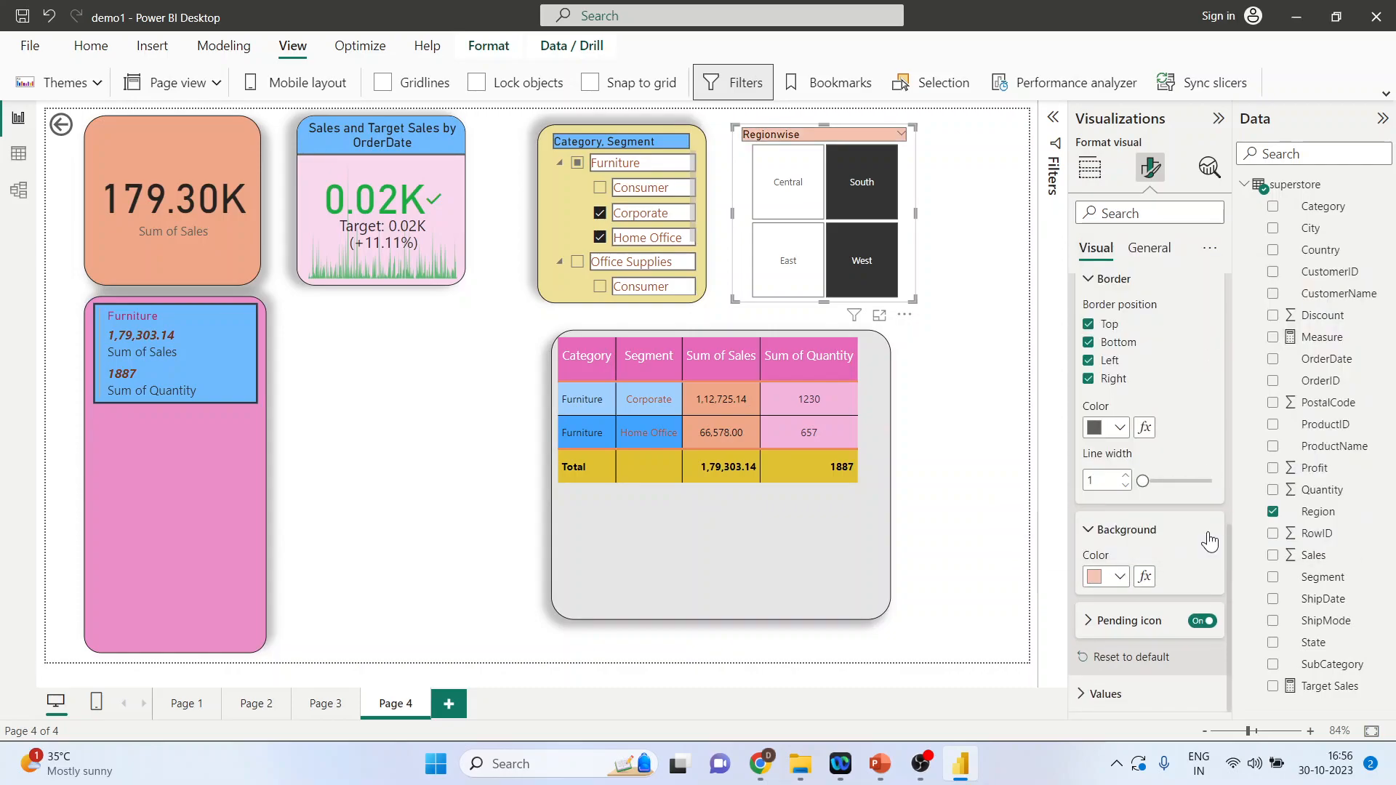
scroll(1188, 395, up, 5)
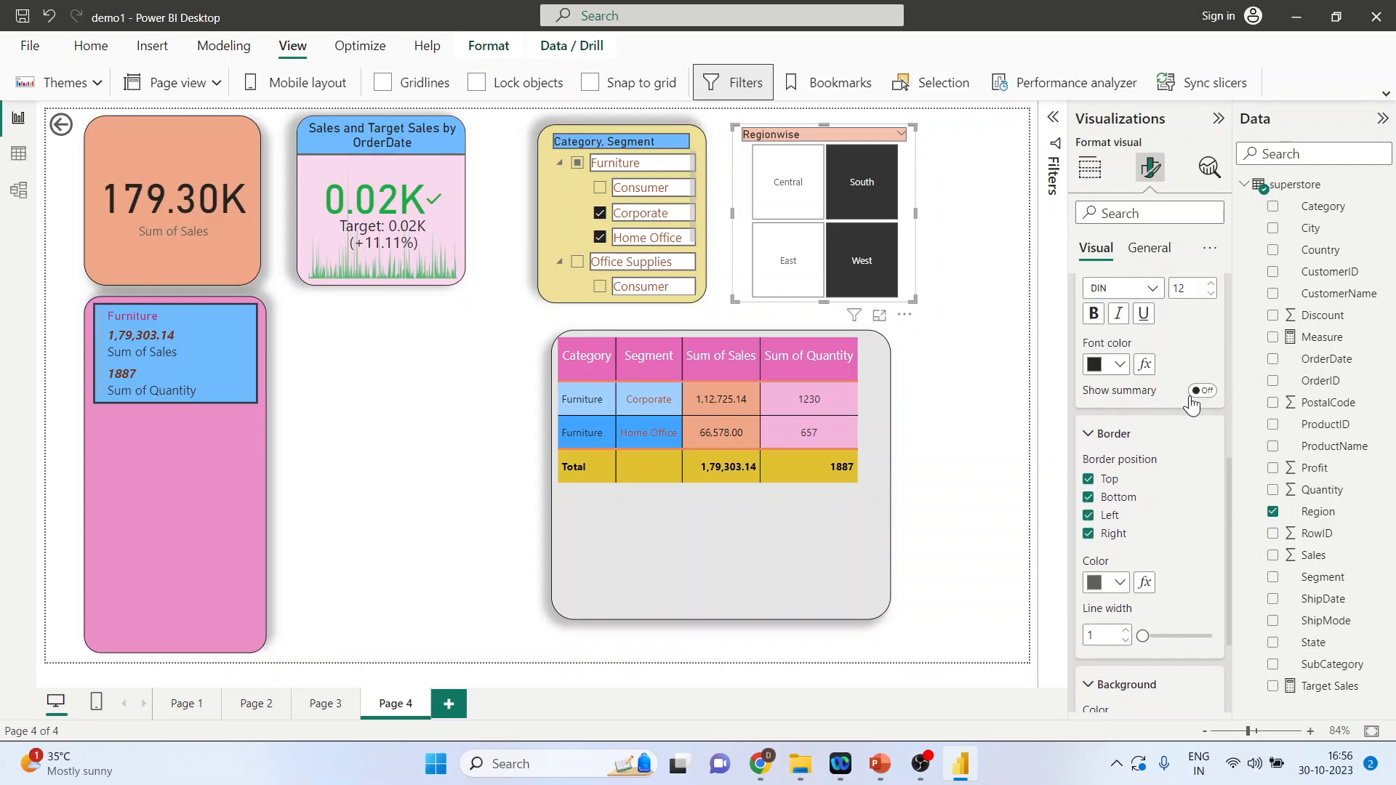
scroll(1177, 436, up, 1)
scroll(1176, 442, down, 3)
scroll(1176, 445, up, 3)
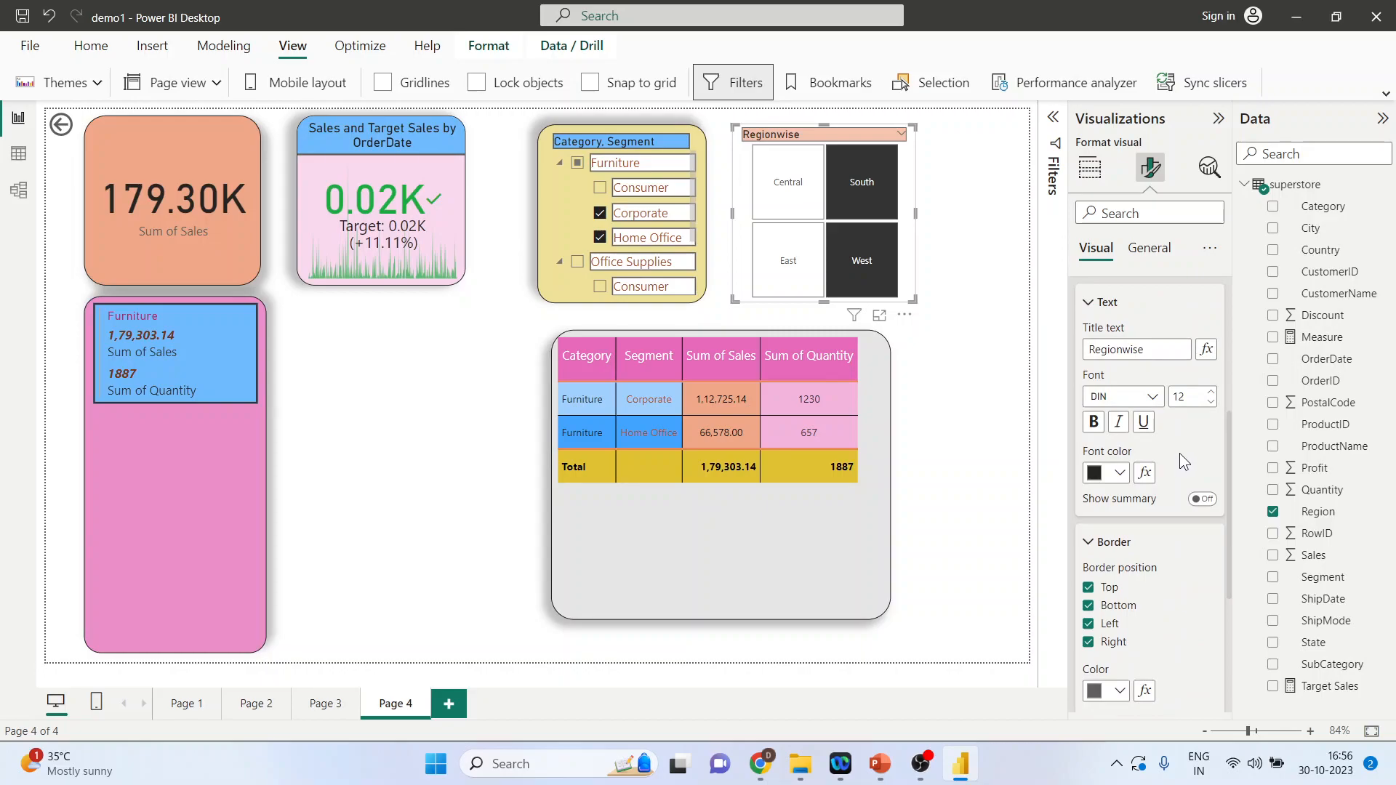
Set the Region slicer values' font color to dark blue and their padding to 13 px
scroll(1177, 456, down, 3)
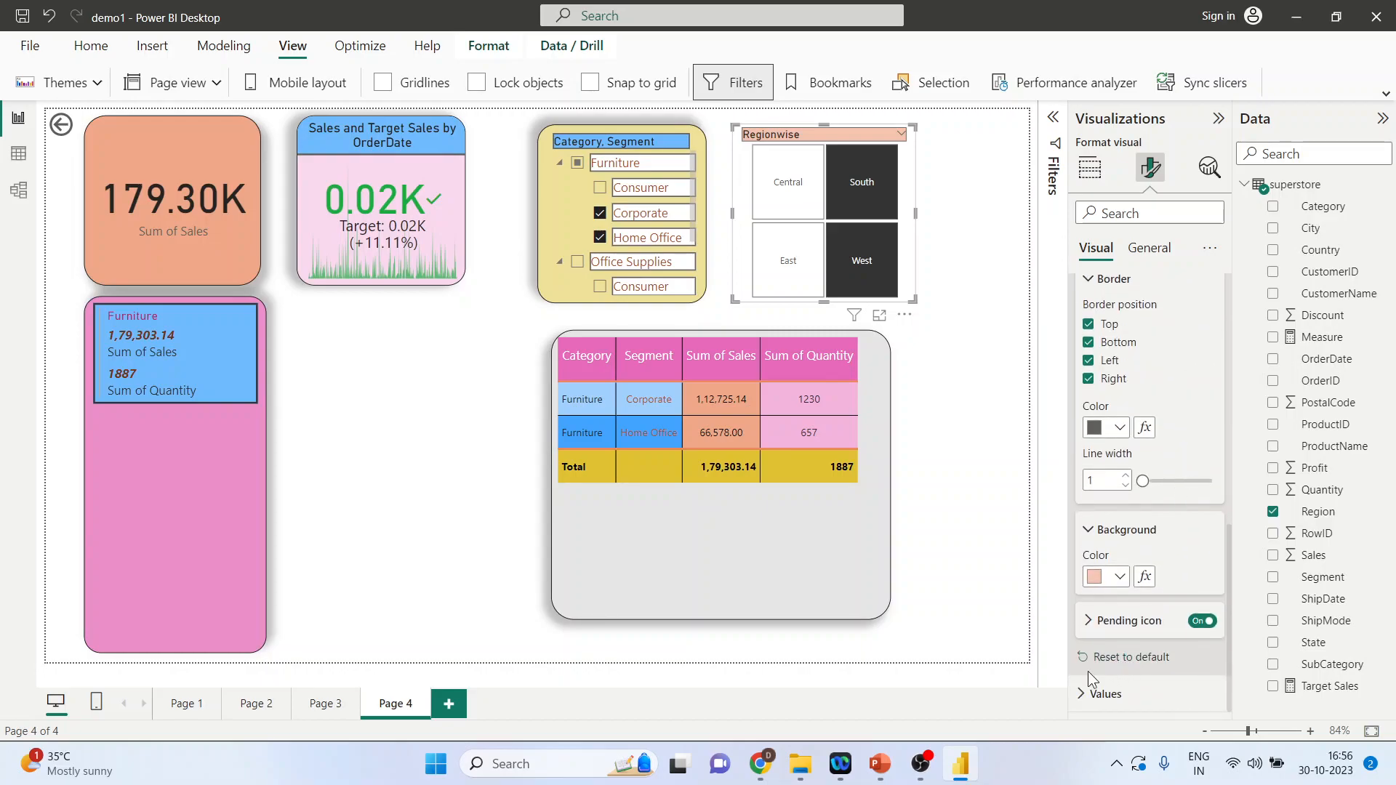
click(1086, 695)
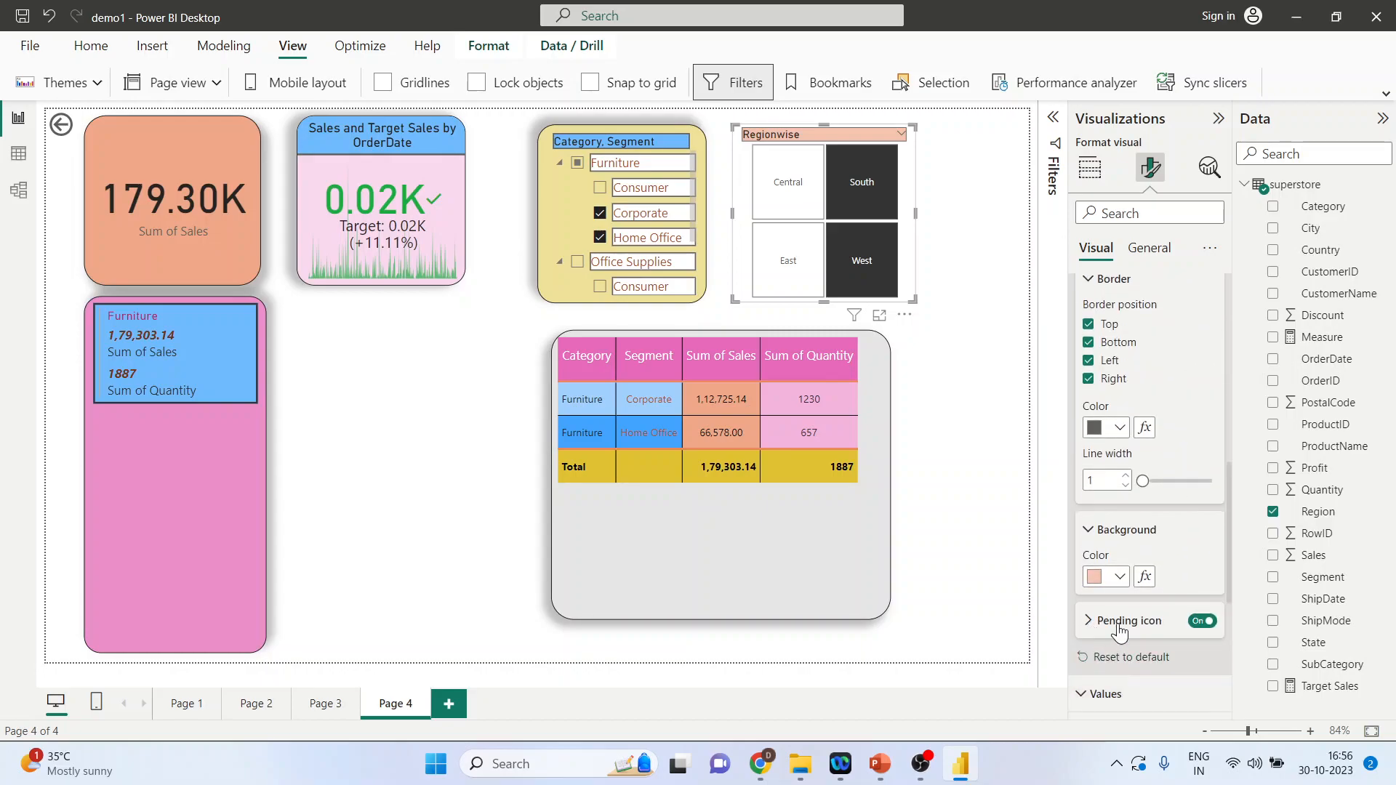
scroll(1120, 629, down, 5)
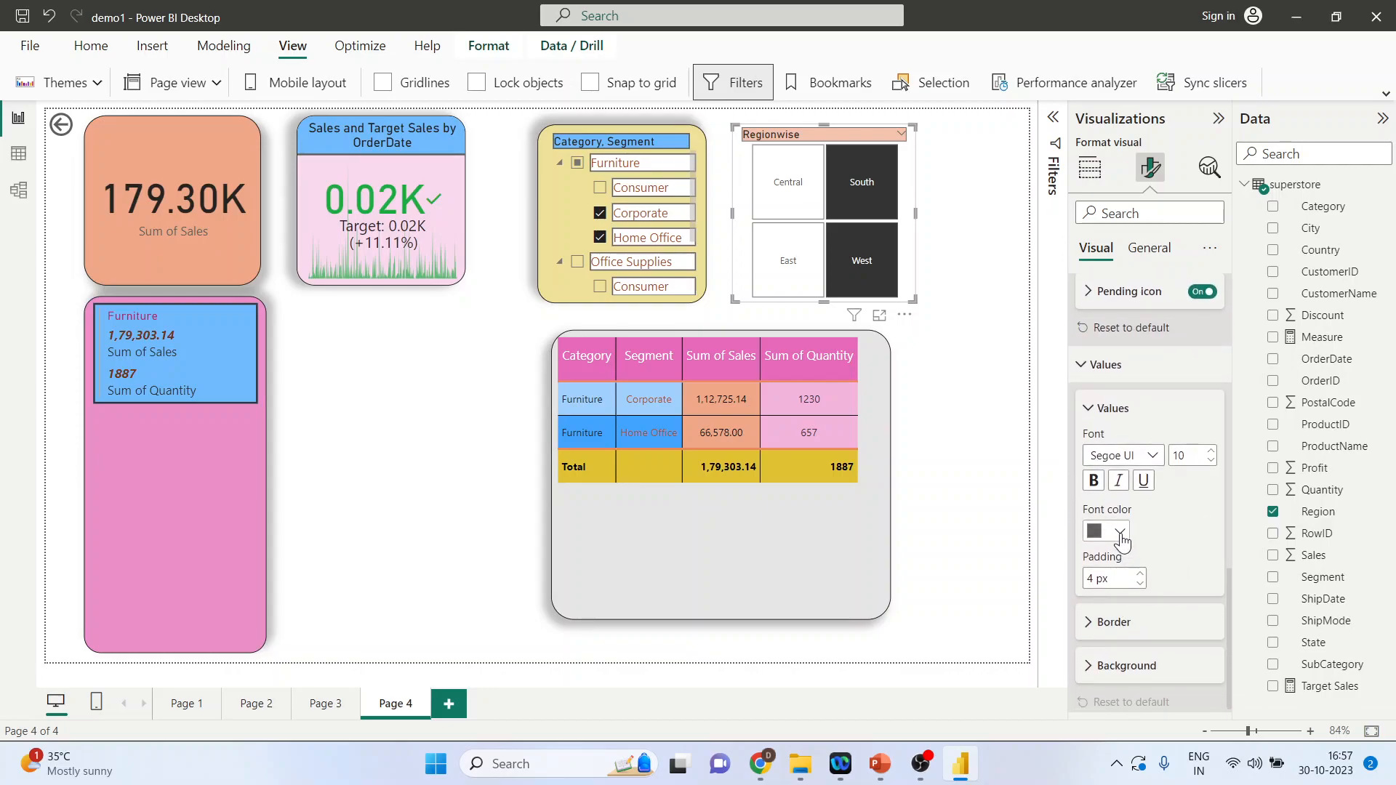
click(1119, 531)
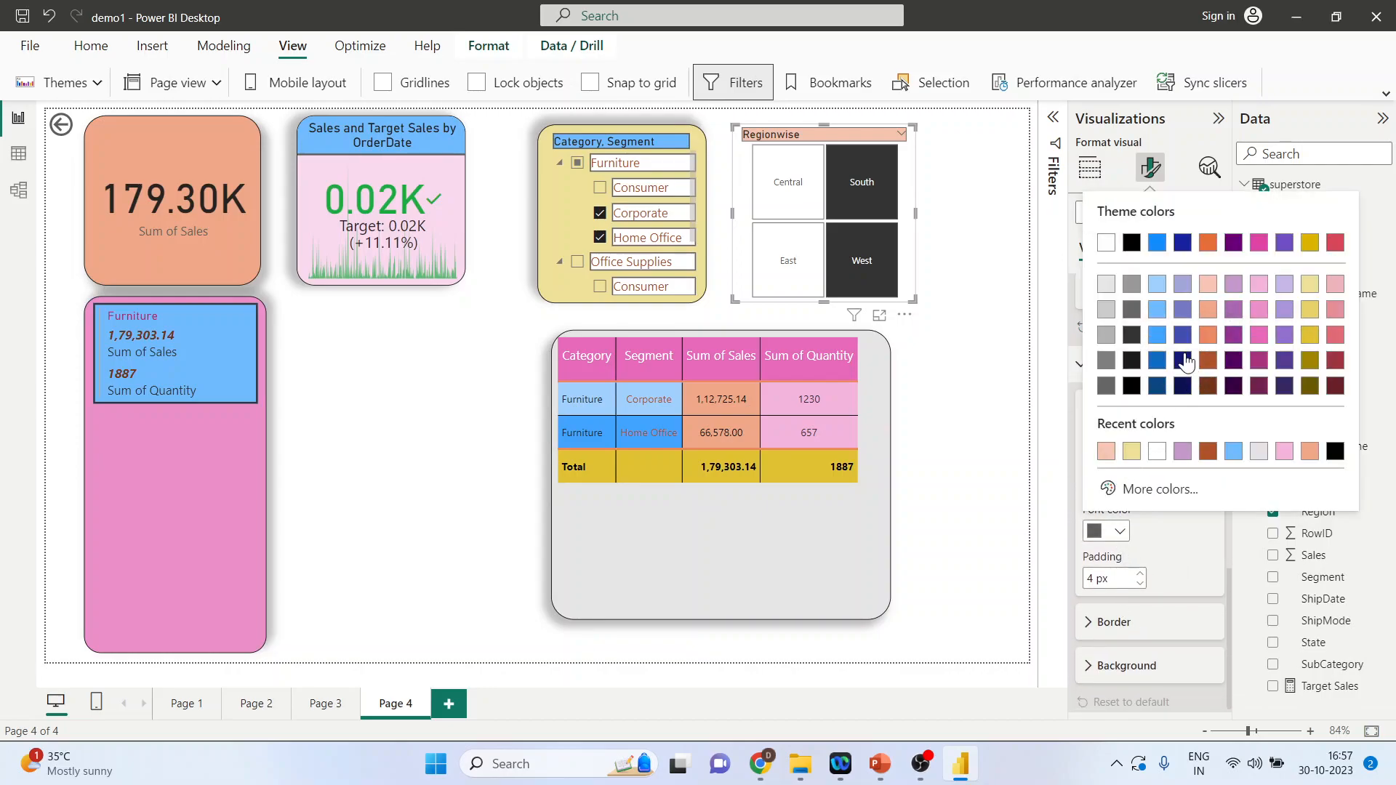
click(1157, 360)
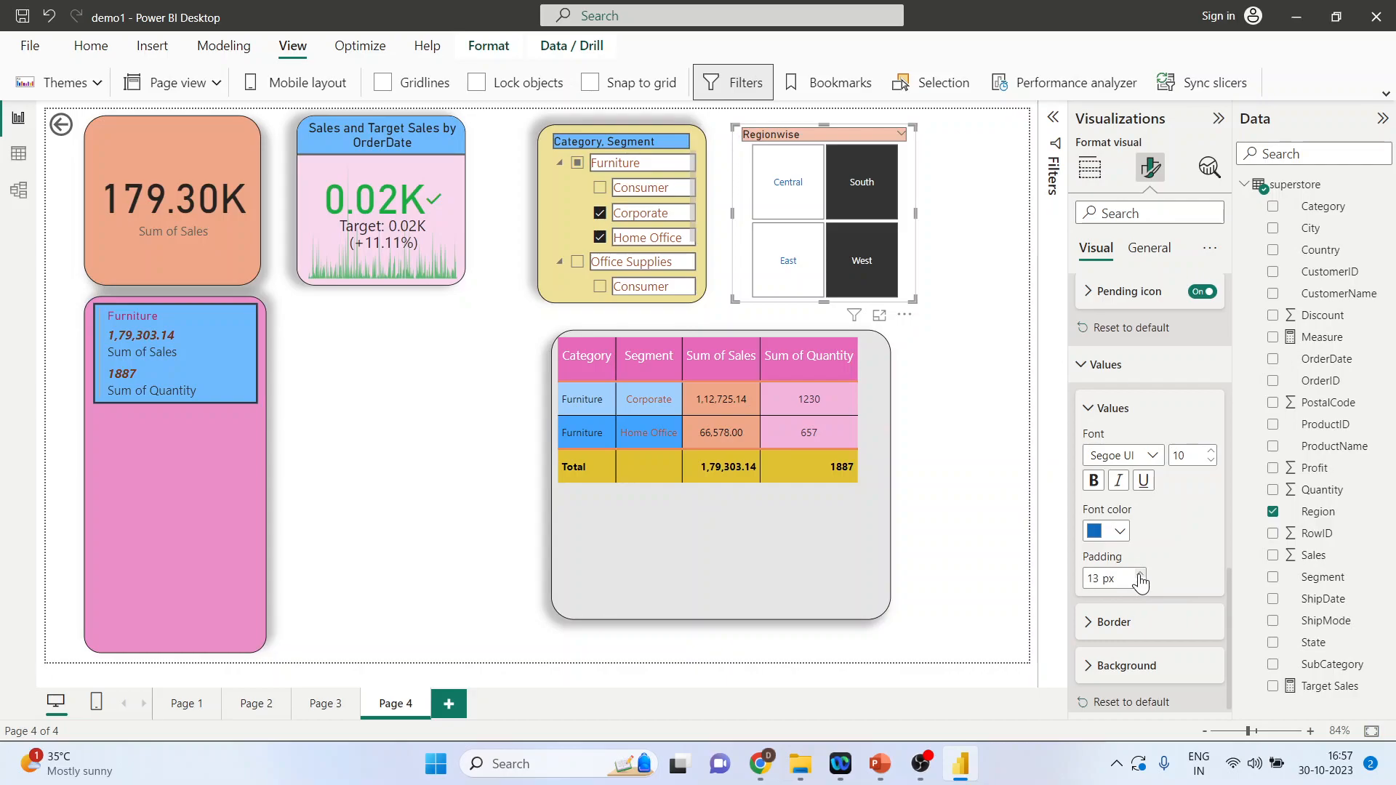
Set the border of the Region slicer's values to line width 3 and pink #e669b9 (Theme color 5, 20% lighter)
click(1090, 623)
scroll(1138, 605, down, 3)
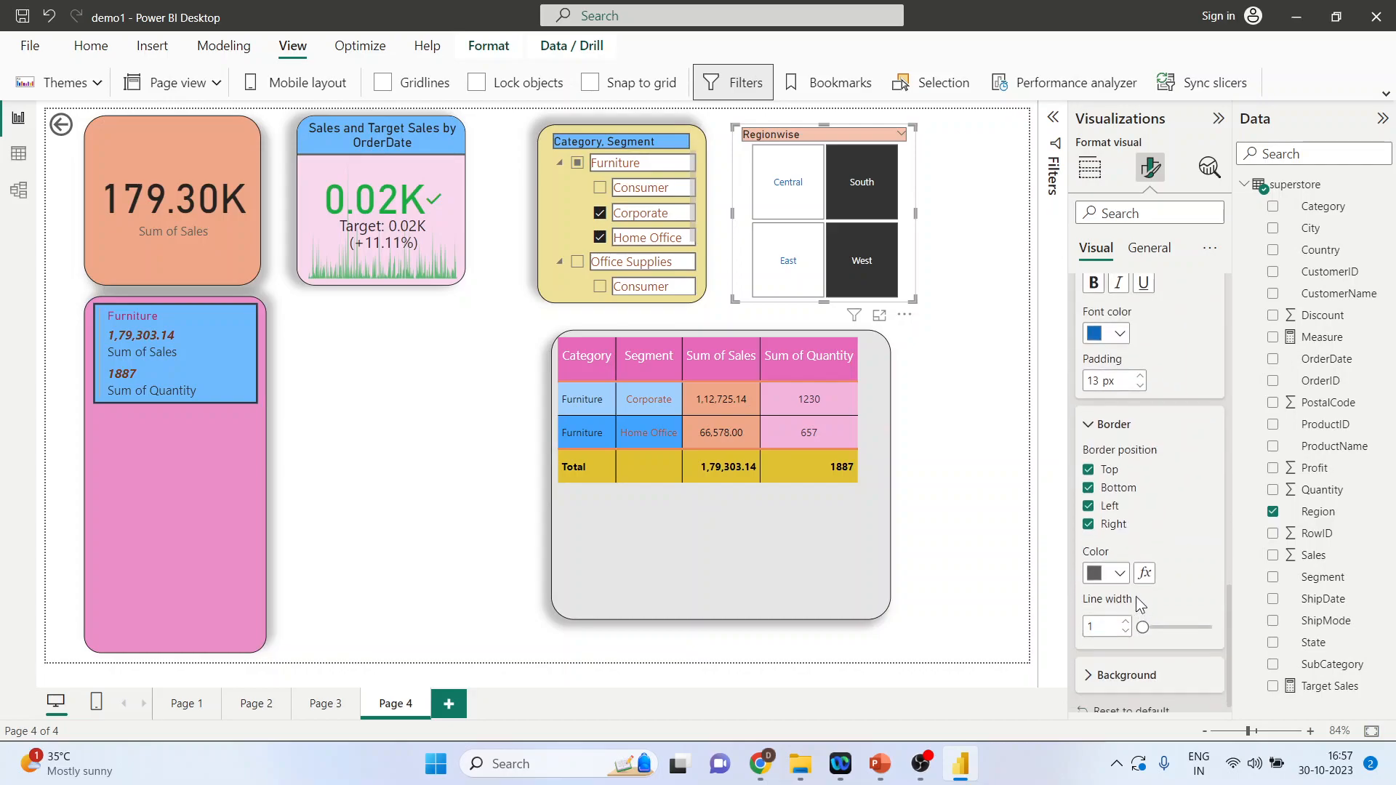
mouse_move(1141, 626)
mouse_down()
mouse_move(1192, 627)
mouse_move(1162, 629)
mouse_up()
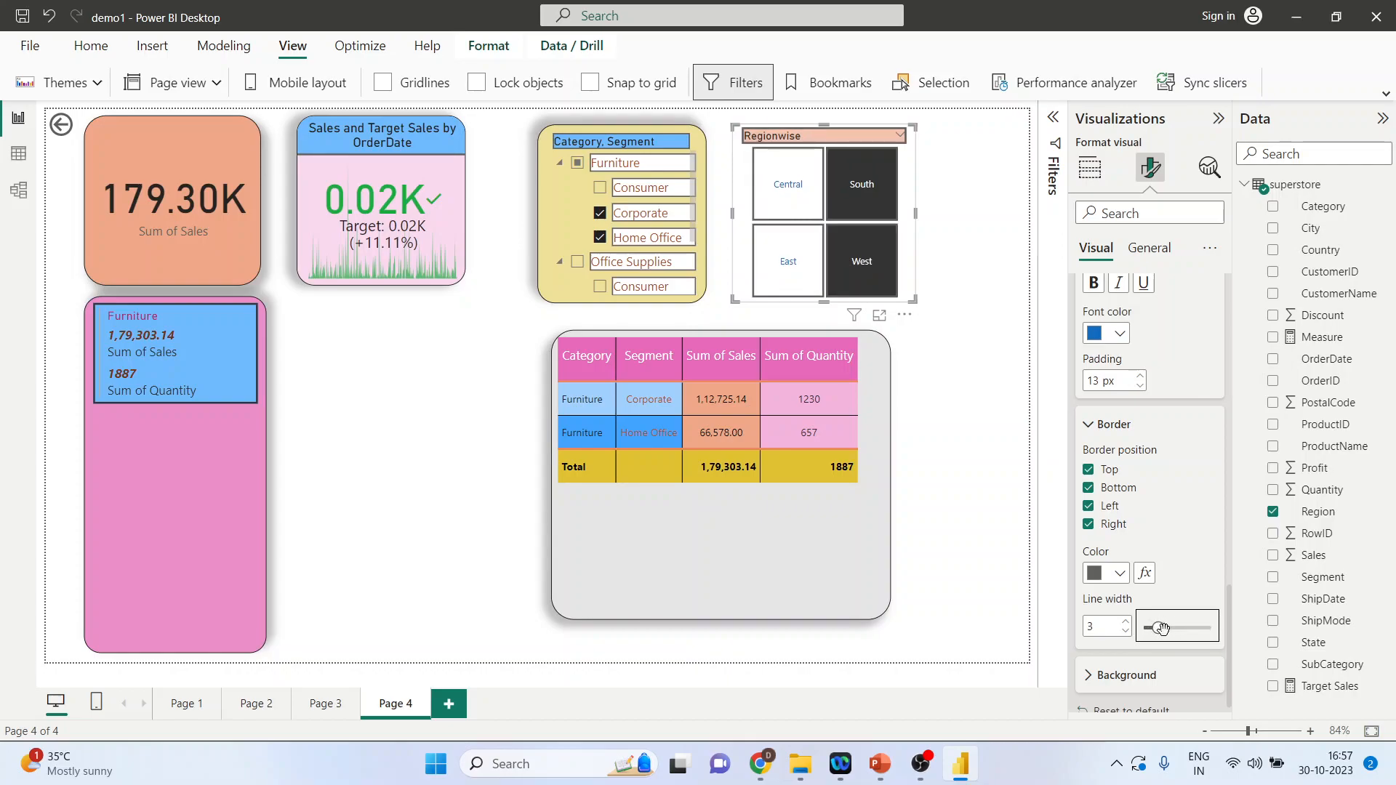
click(1120, 574)
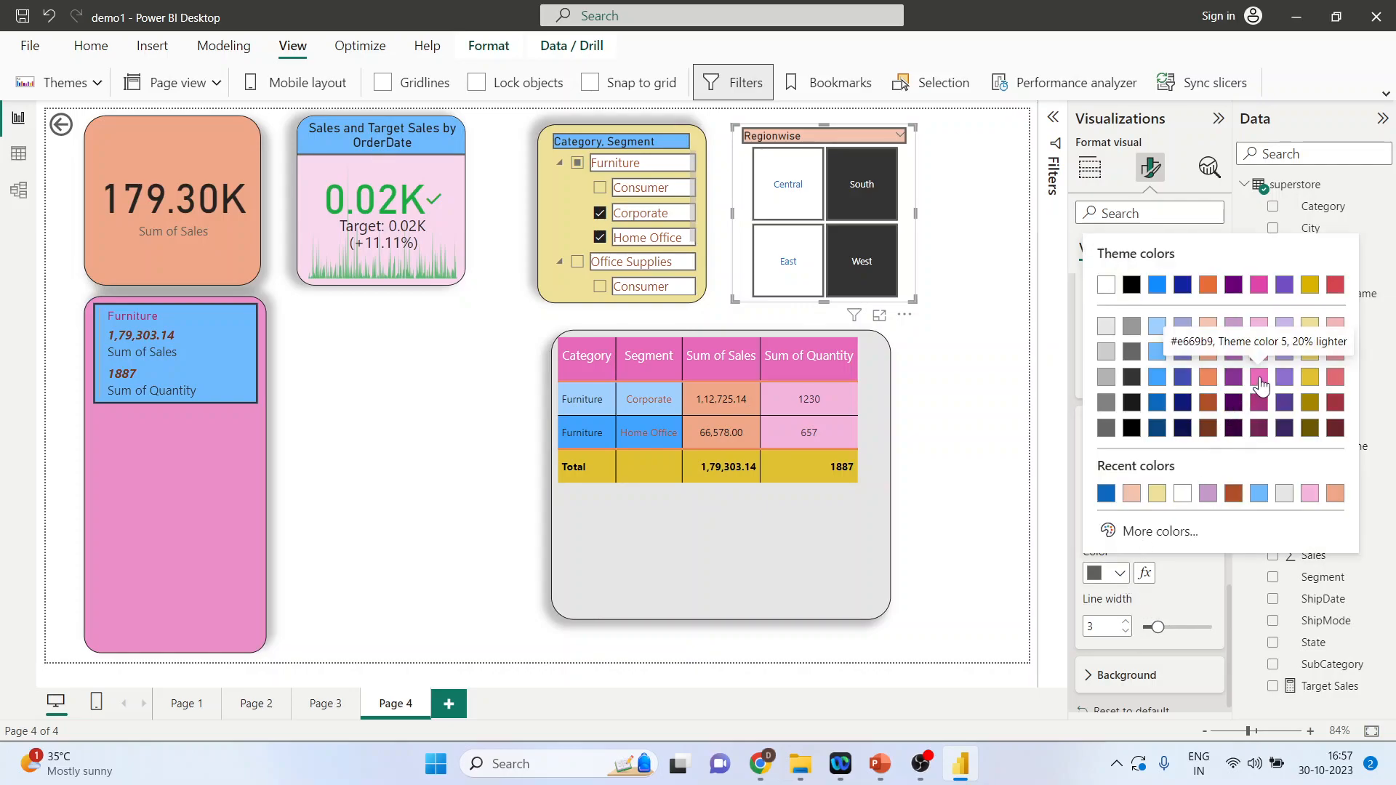
click(1252, 378)
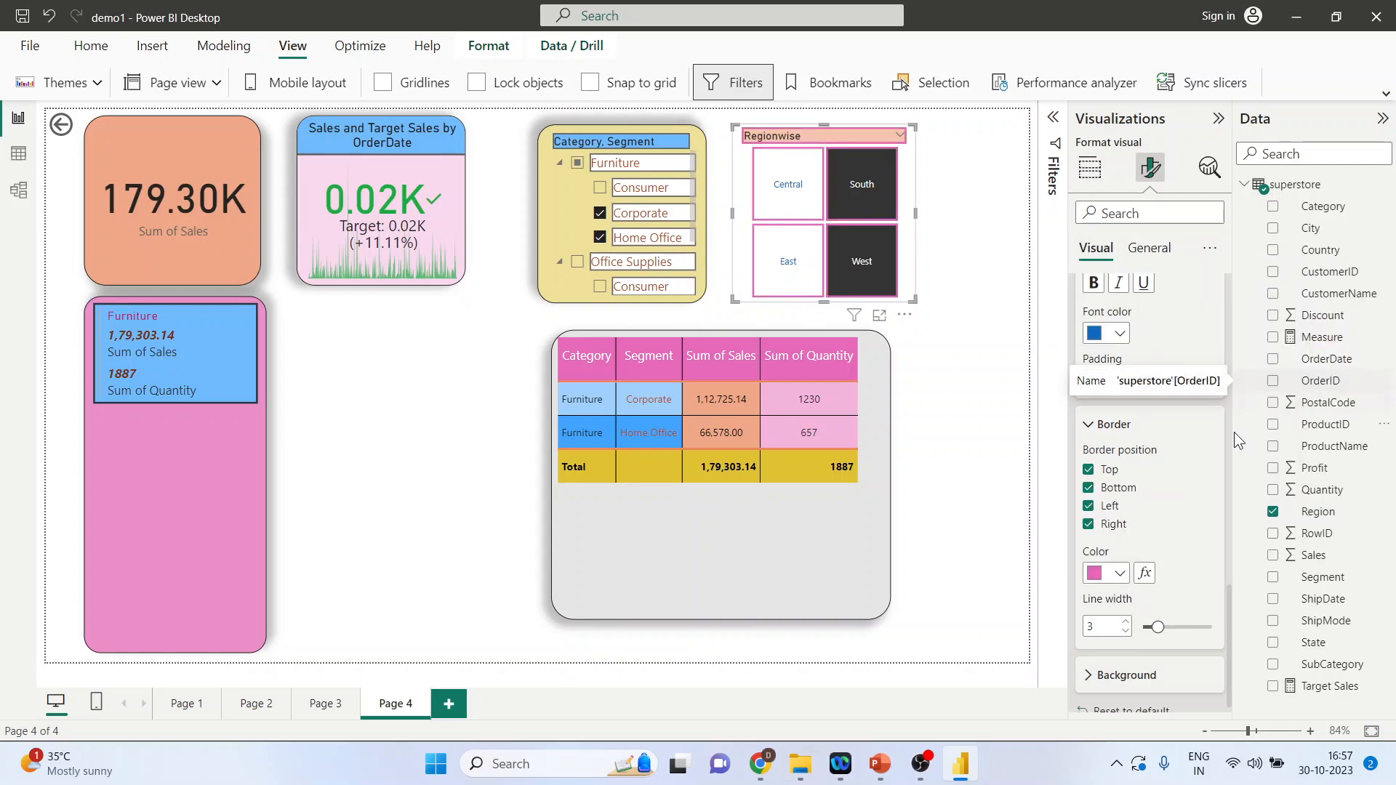
Set the background color of the Region slicer's values to light yellow
scroll(1167, 644, down, 1)
click(1090, 658)
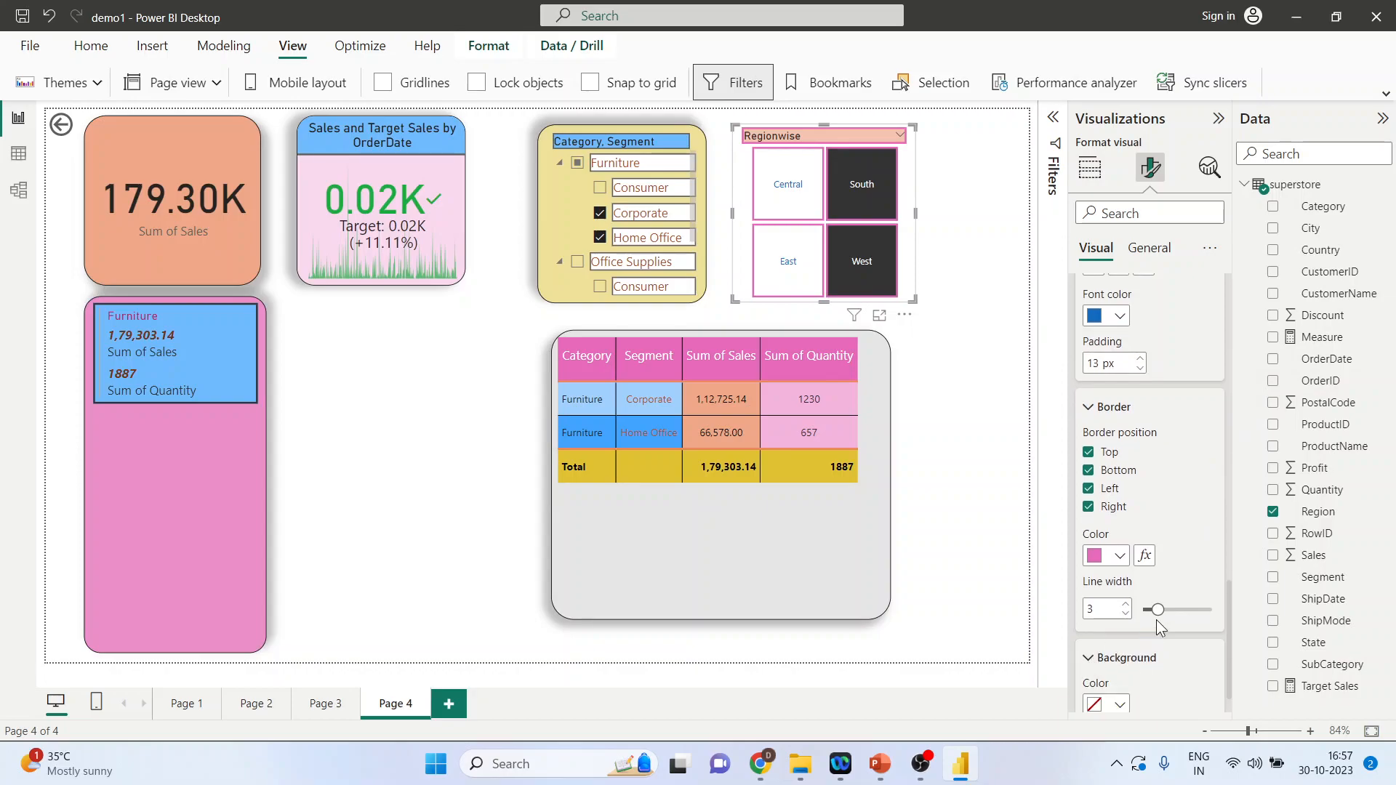
click(1120, 658)
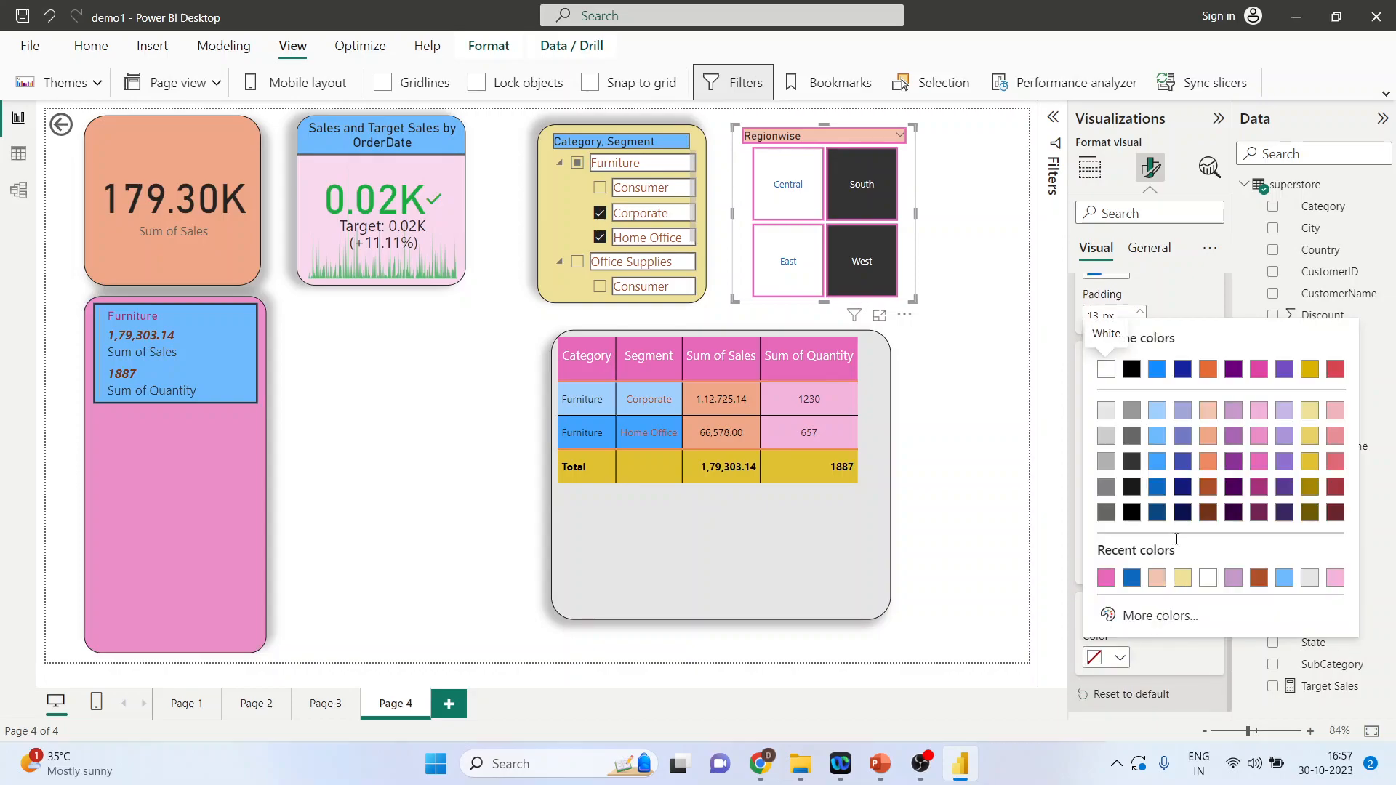
click(1312, 421)
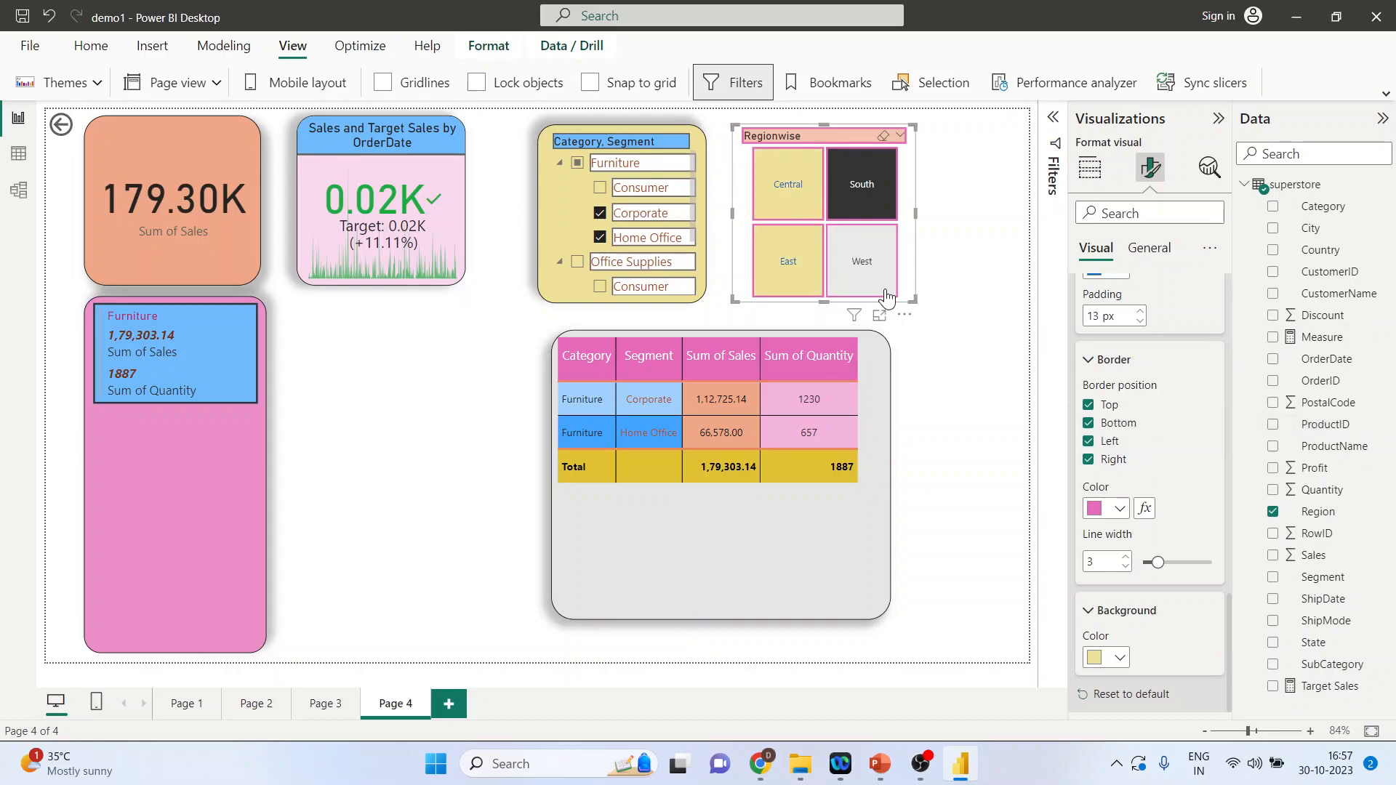
Filter the report page by East, West, South and Central in turn using the Region slicer
click(791, 272)
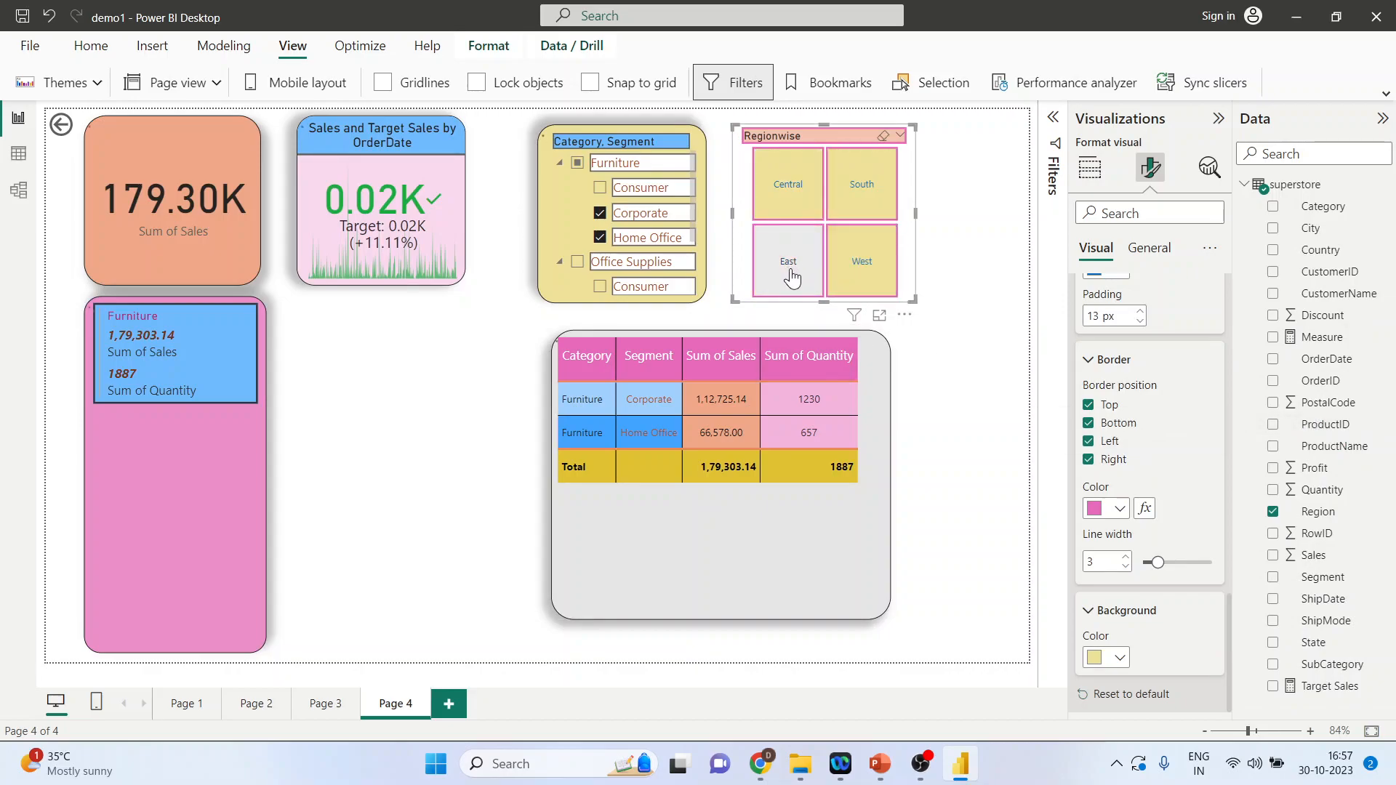
click(860, 268)
click(862, 187)
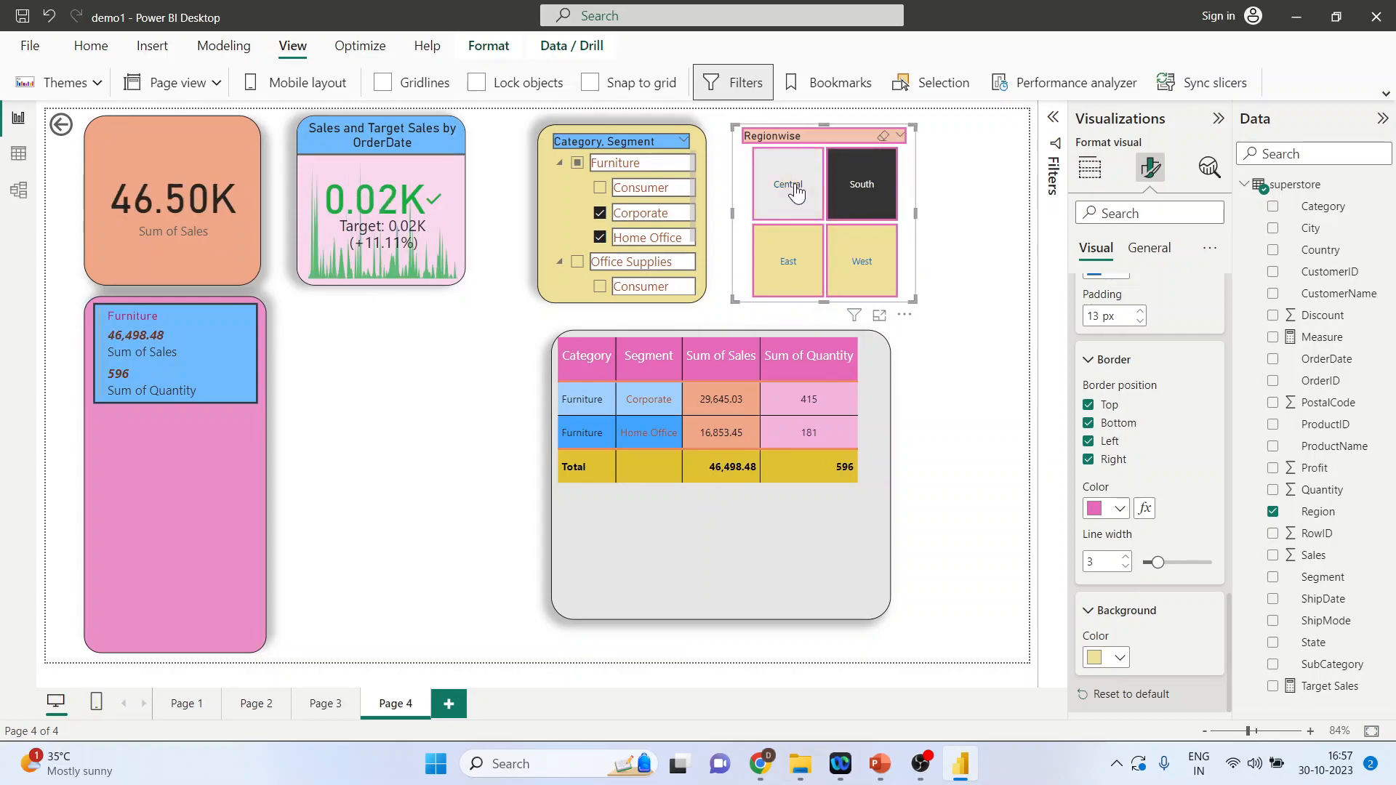
click(790, 190)
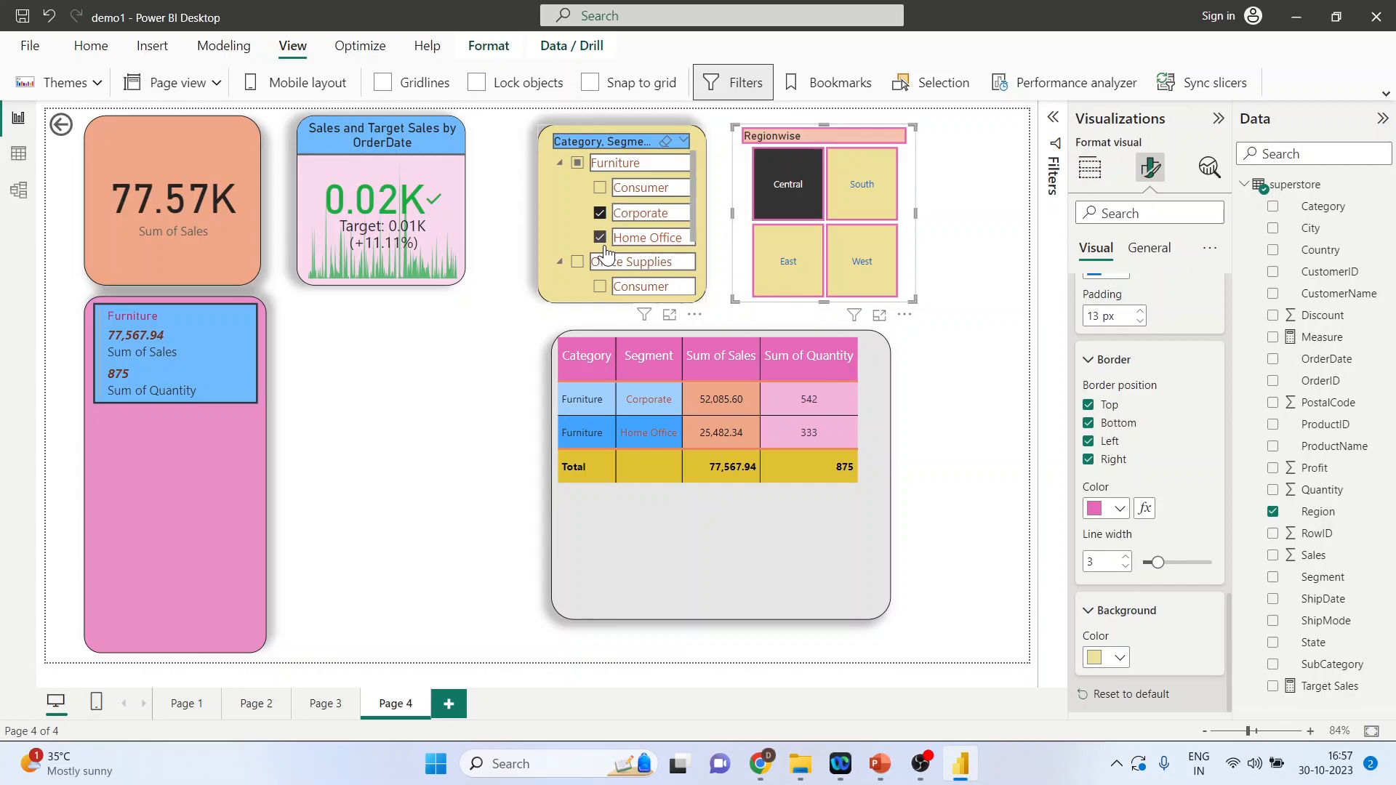
Clear the Category and Segment slicer's selections and filter the page by South, East and West in turn
click(666, 144)
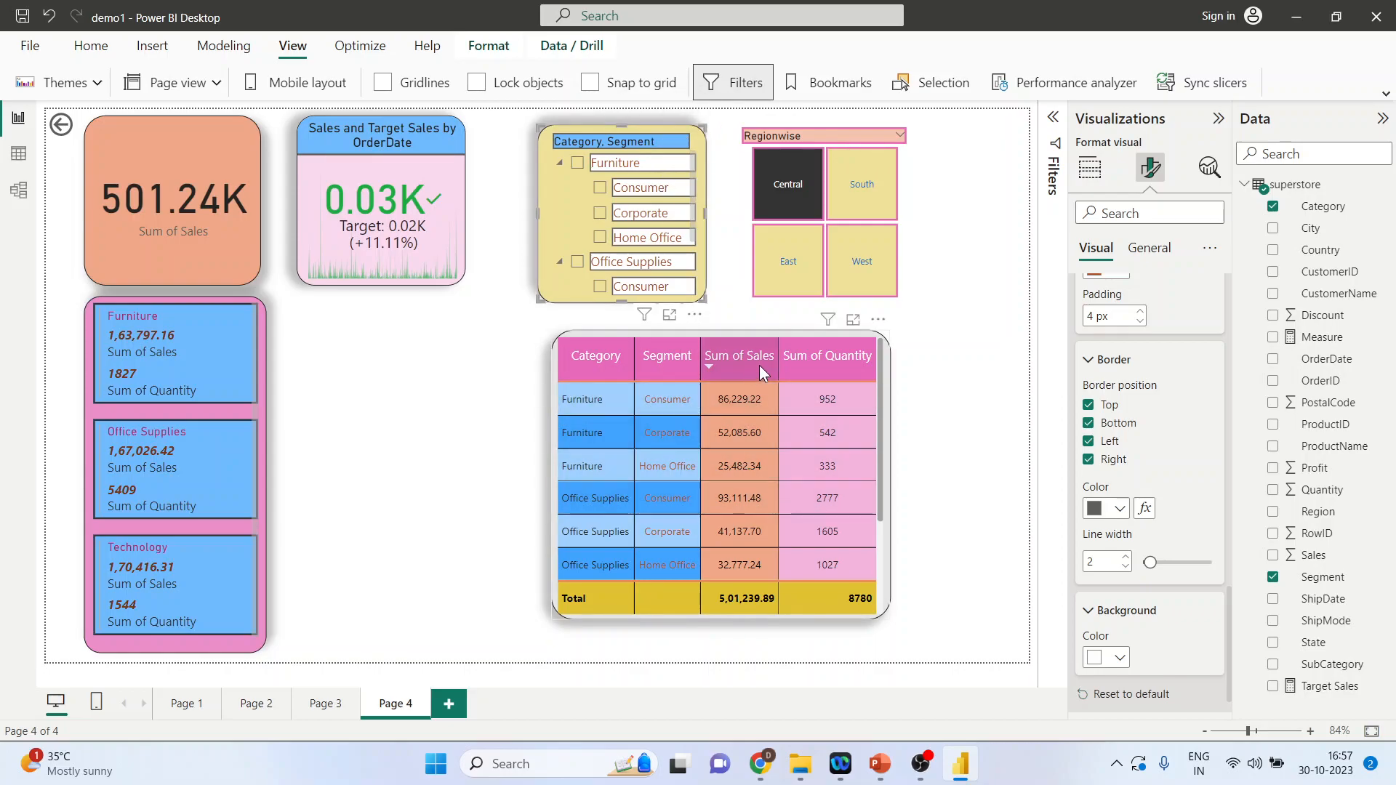
click(872, 209)
click(781, 273)
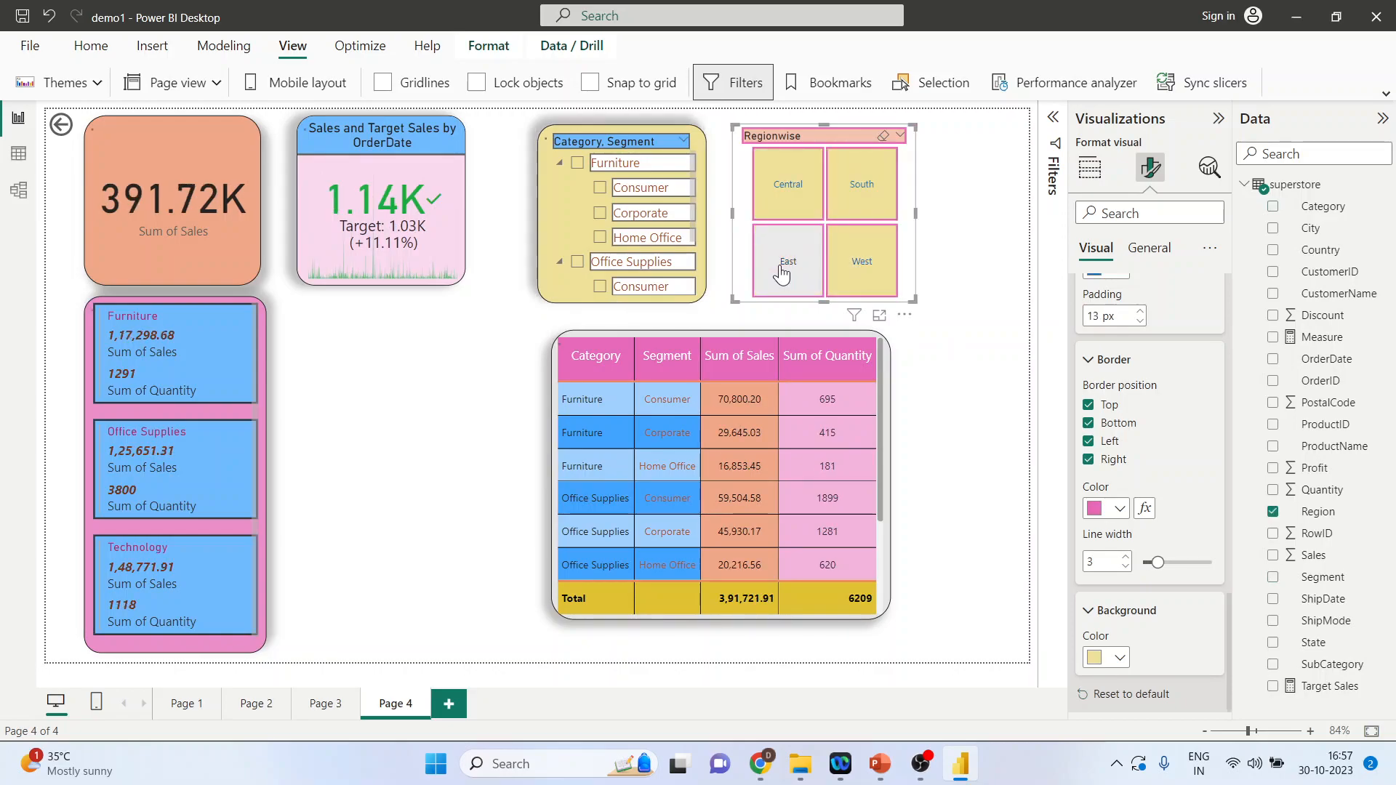
click(862, 275)
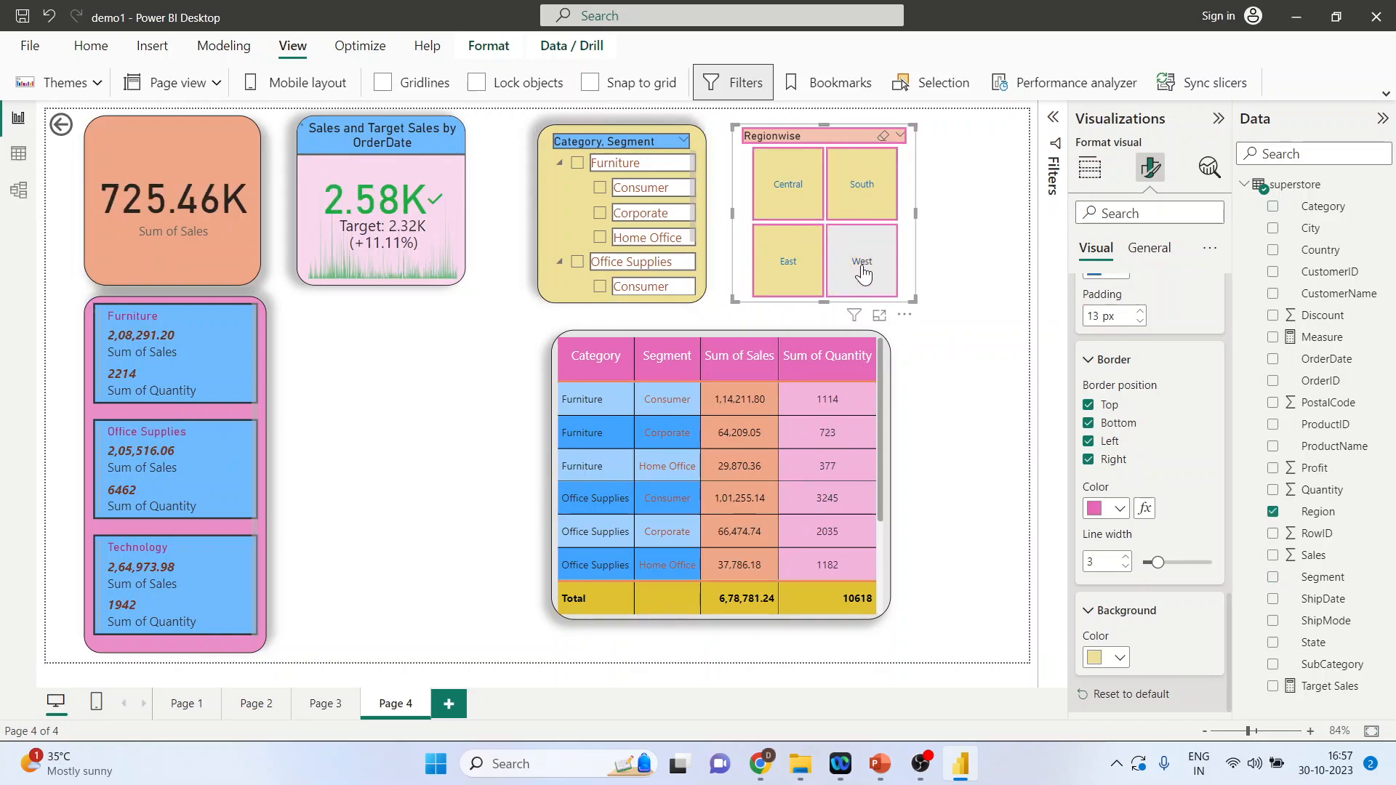
Filter the page to the Consumer segment under Furniture and the Central region
click(600, 189)
click(781, 203)
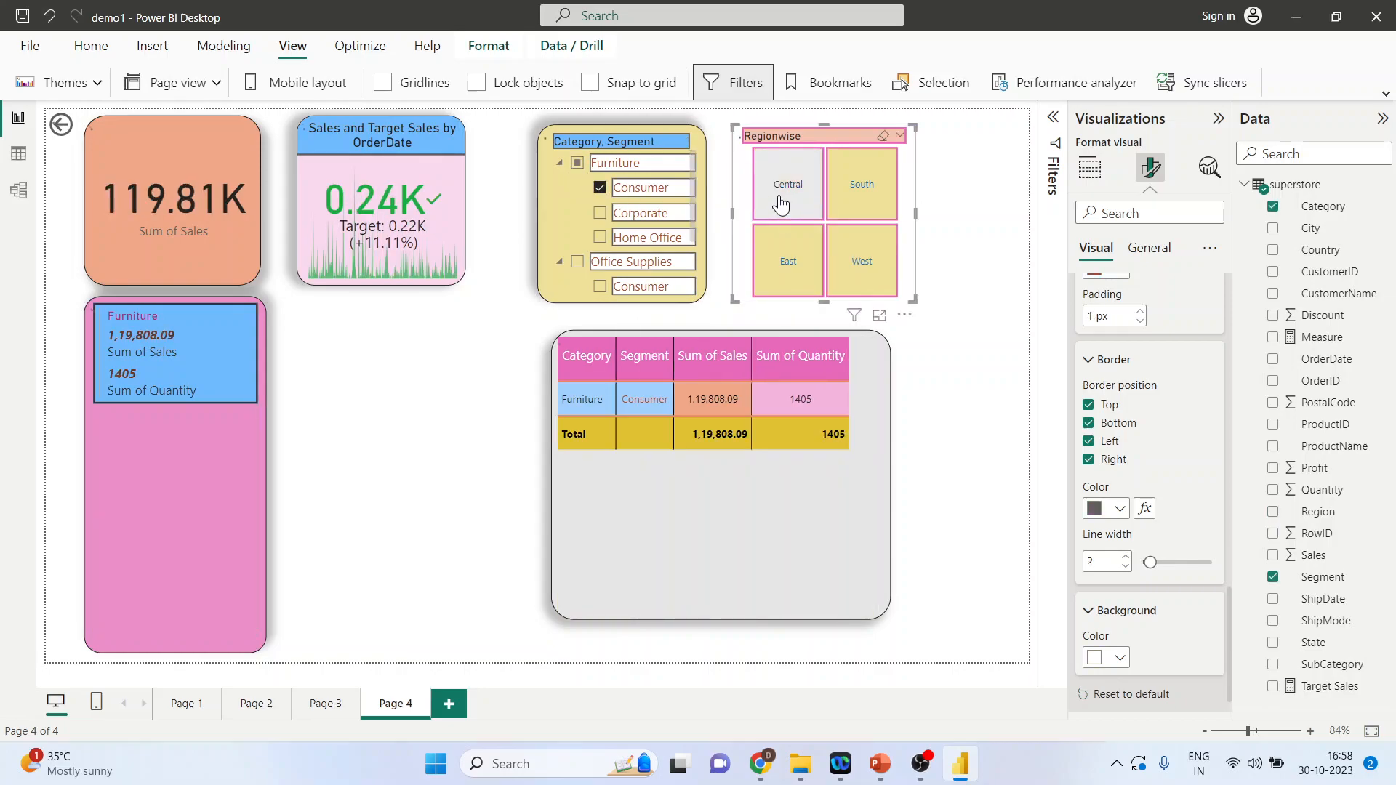
click(781, 204)
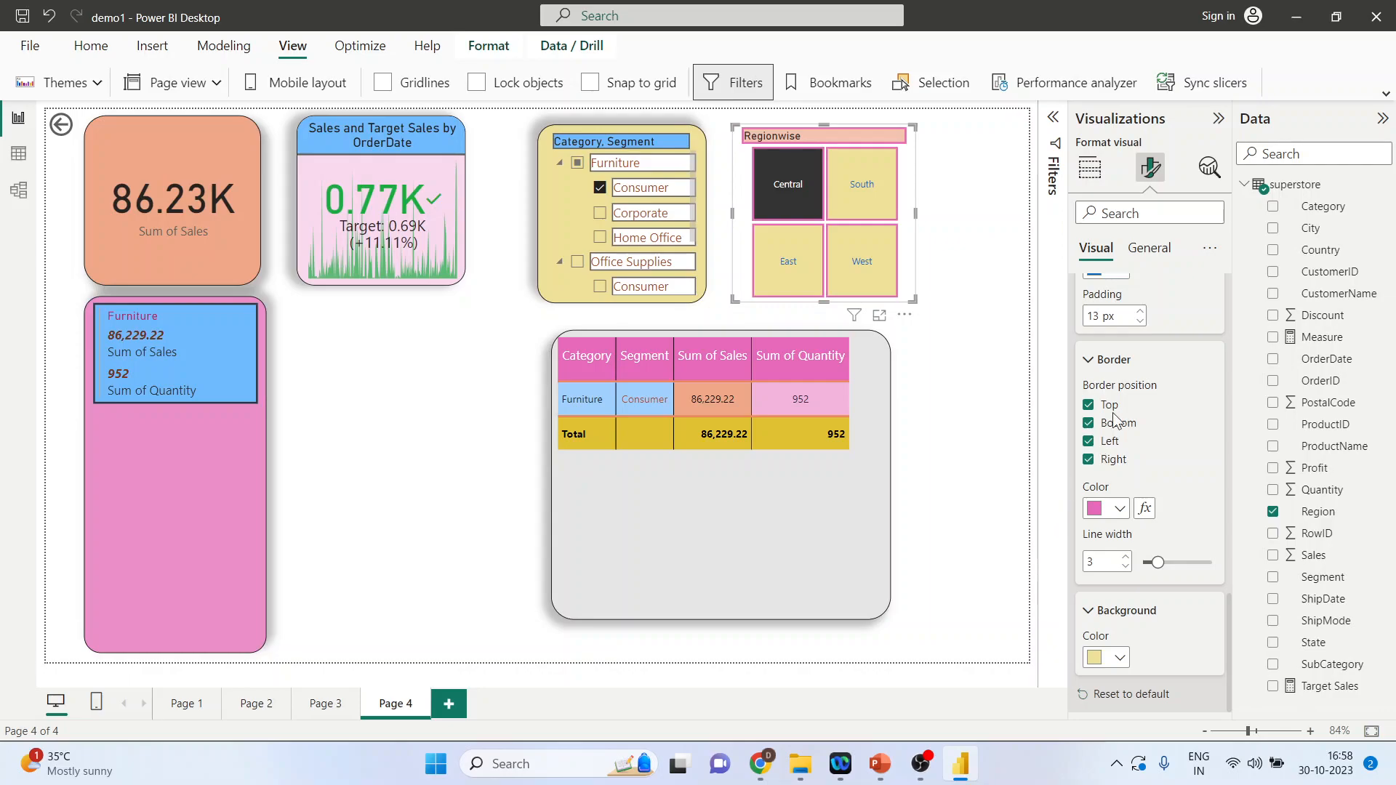
Set the Region slicer's height to 237 and its width to 244
click(1143, 253)
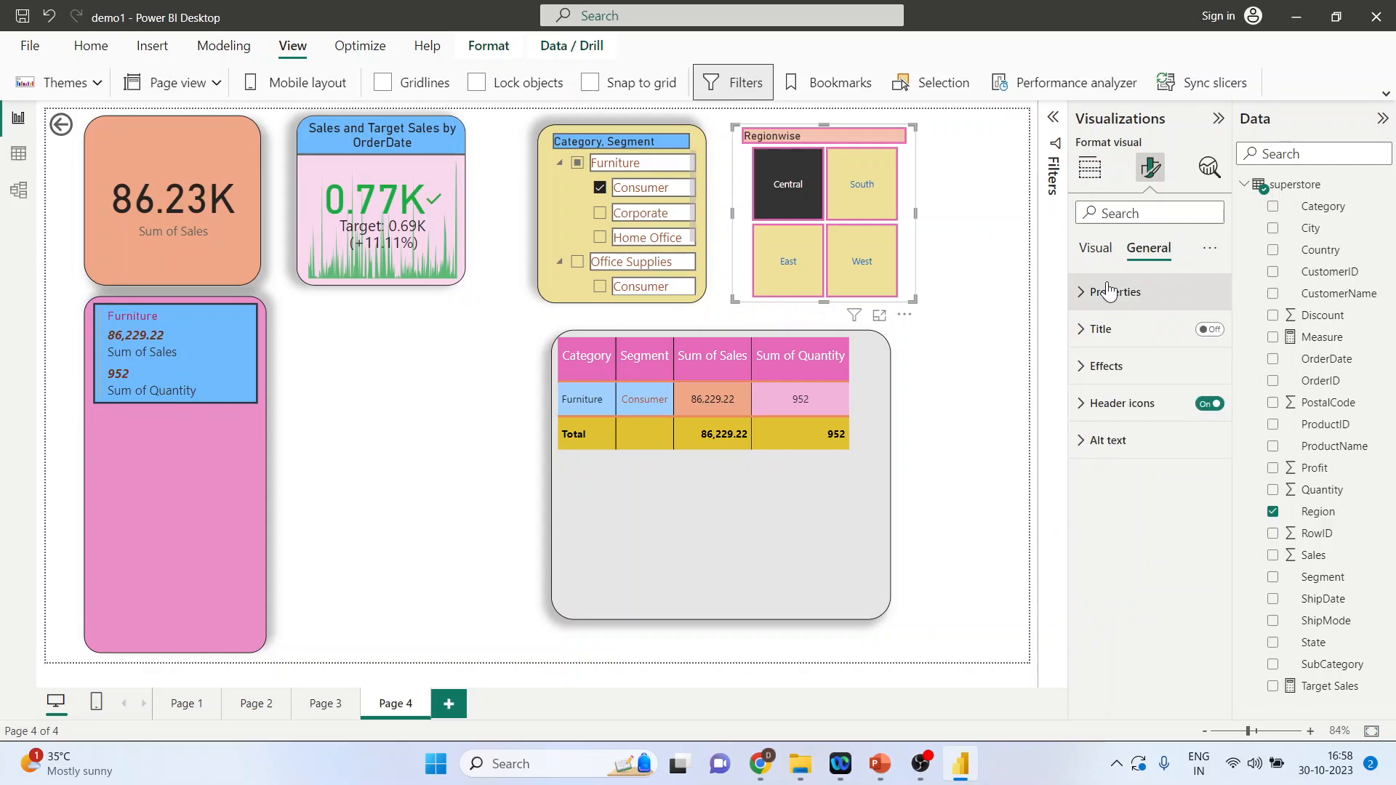
click(1080, 293)
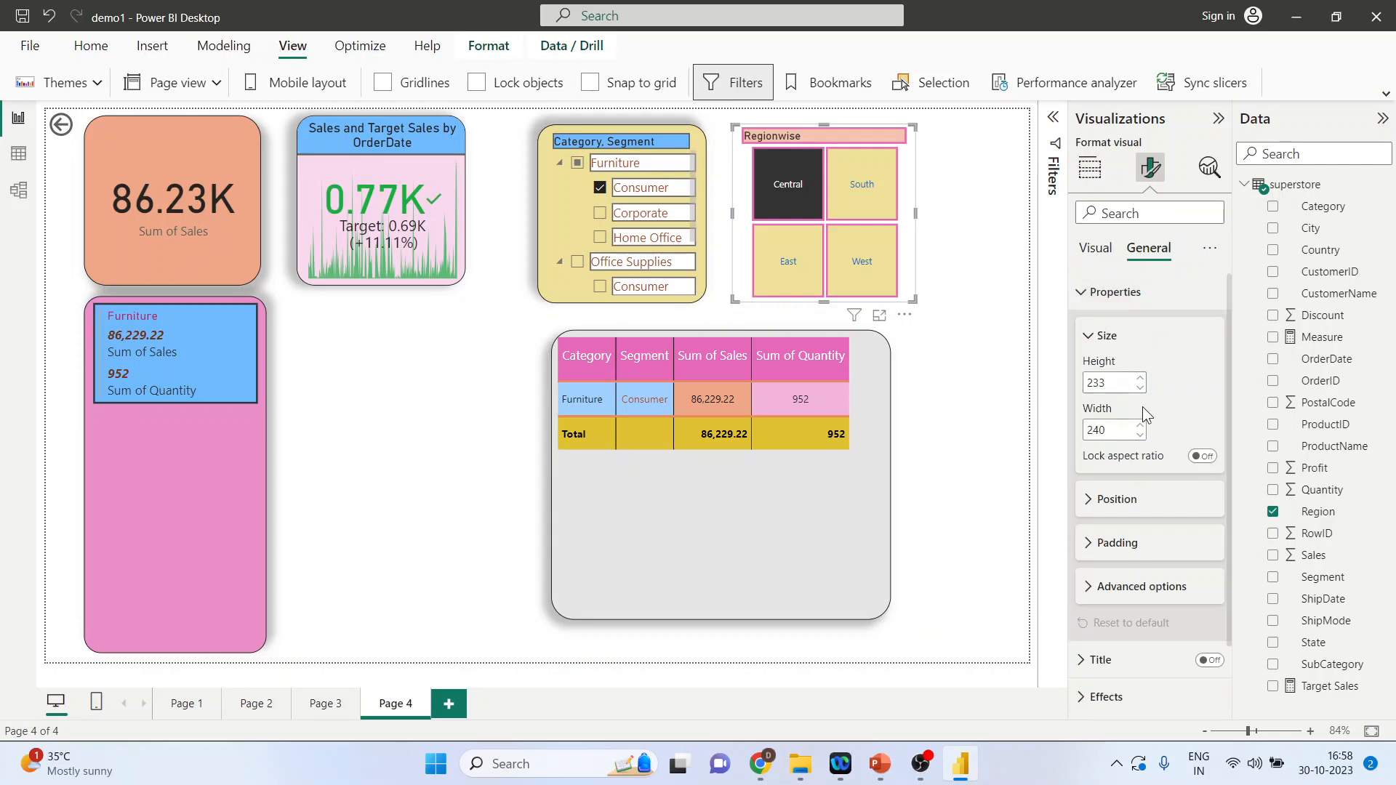
click(1140, 378)
click(1140, 378)
click(1140, 378)
click(1140, 378)
click(1139, 424)
click(1140, 424)
click(1140, 425)
click(1140, 425)
Set the Region slicer's horizontal position to 900 and its vertical position to 21
click(1098, 500)
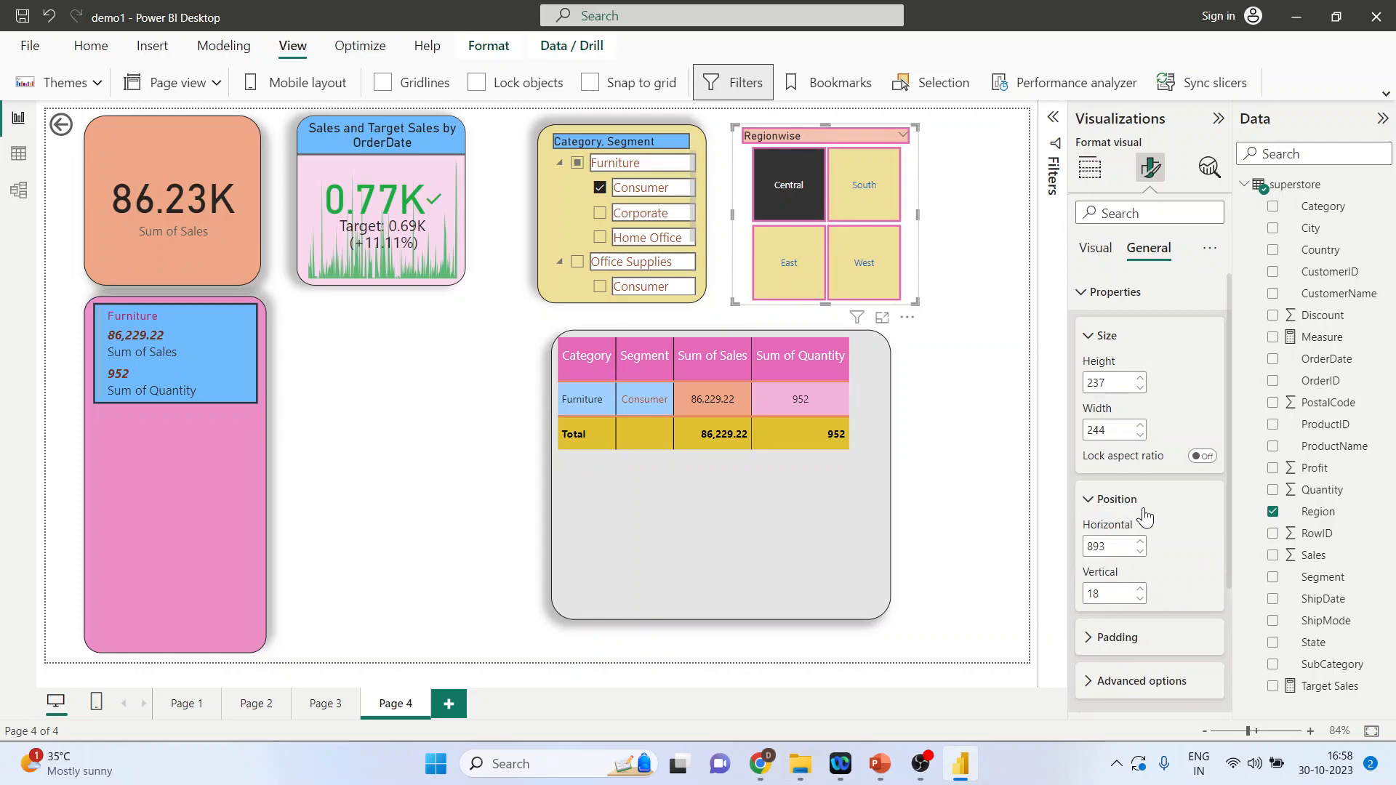
scroll(1168, 511, down, 2)
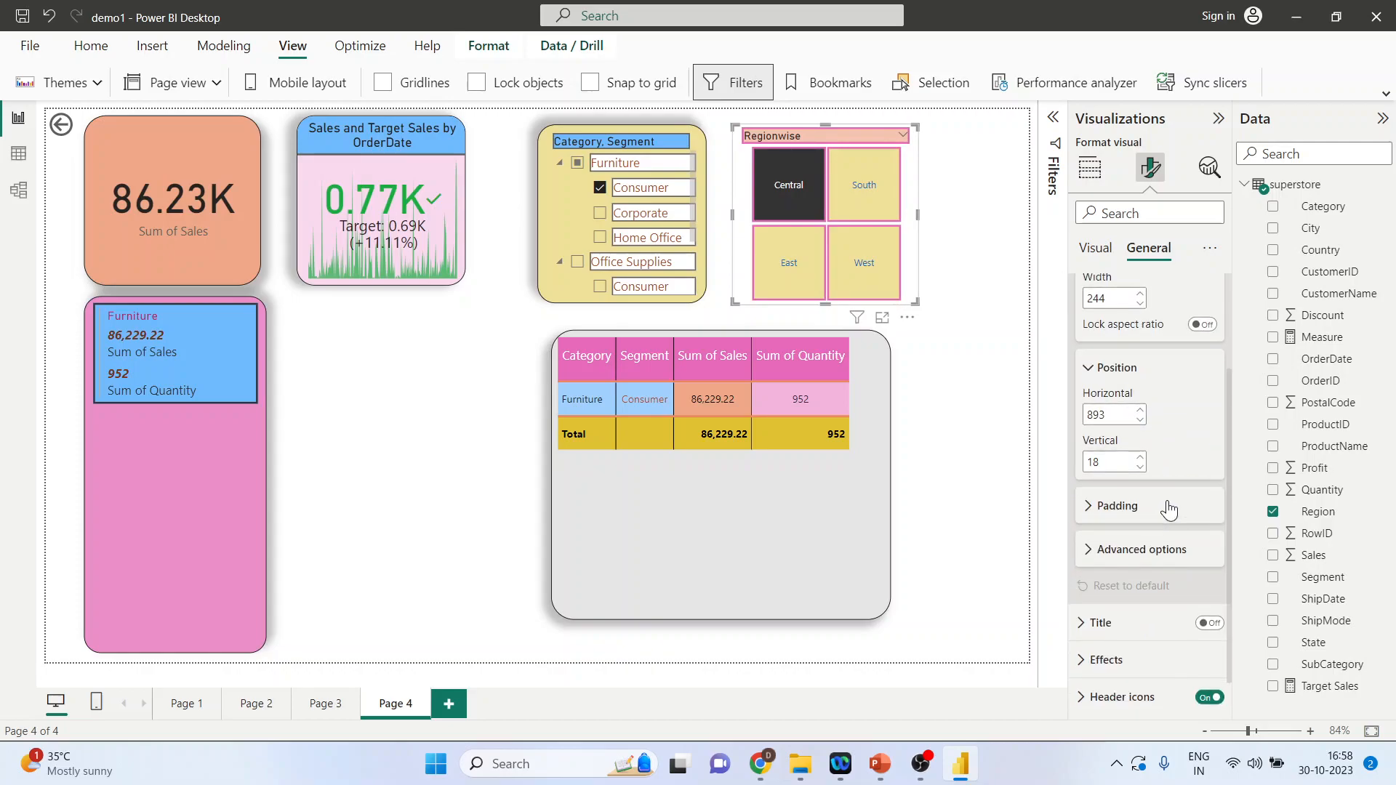
click(1139, 410)
click(1139, 411)
click(1139, 411)
click(1139, 410)
click(1139, 411)
click(1139, 411)
click(1139, 410)
click(1139, 457)
click(1140, 458)
click(1139, 457)
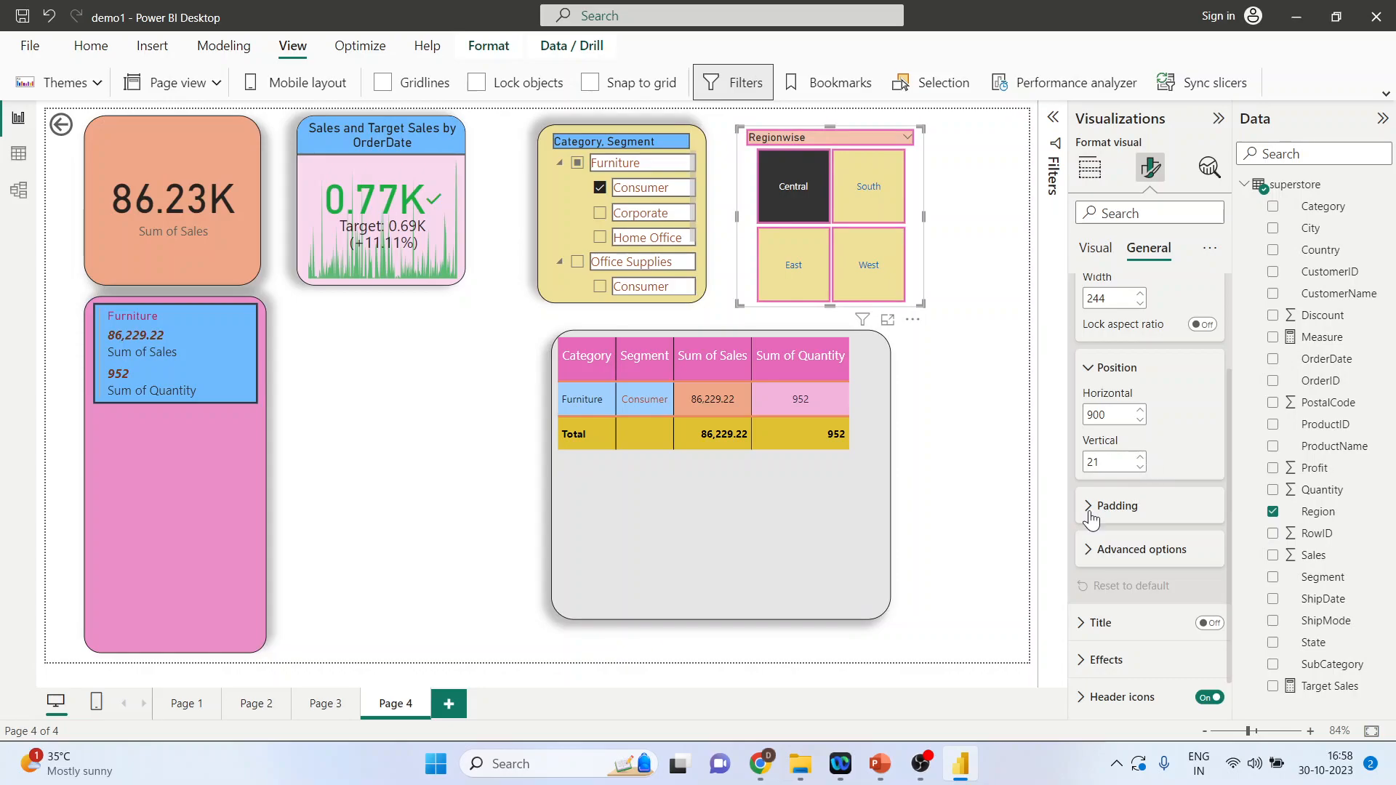
Set the Region slicer's left padding to 6 px in its general properties
click(1129, 509)
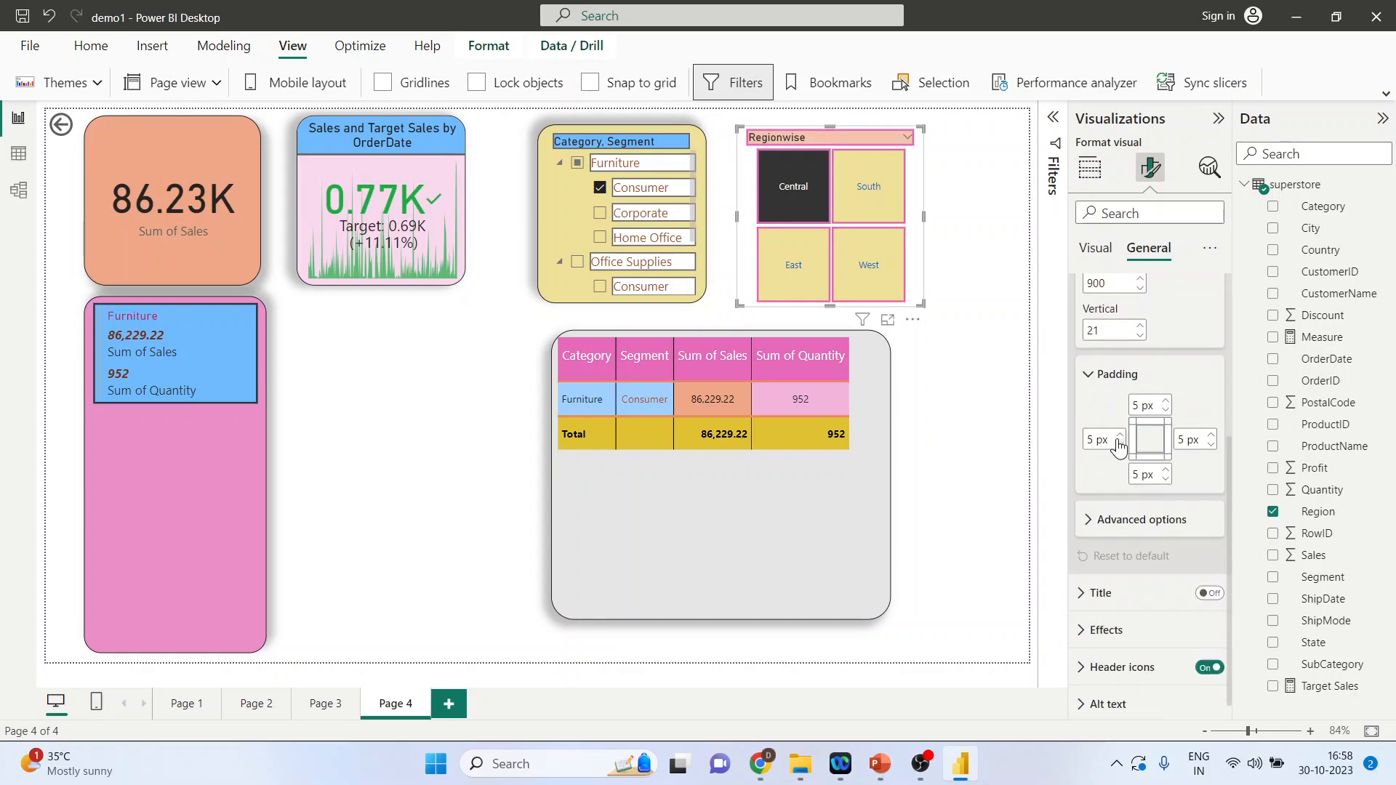
click(1120, 436)
click(1120, 436)
click(1120, 436)
click(1120, 436)
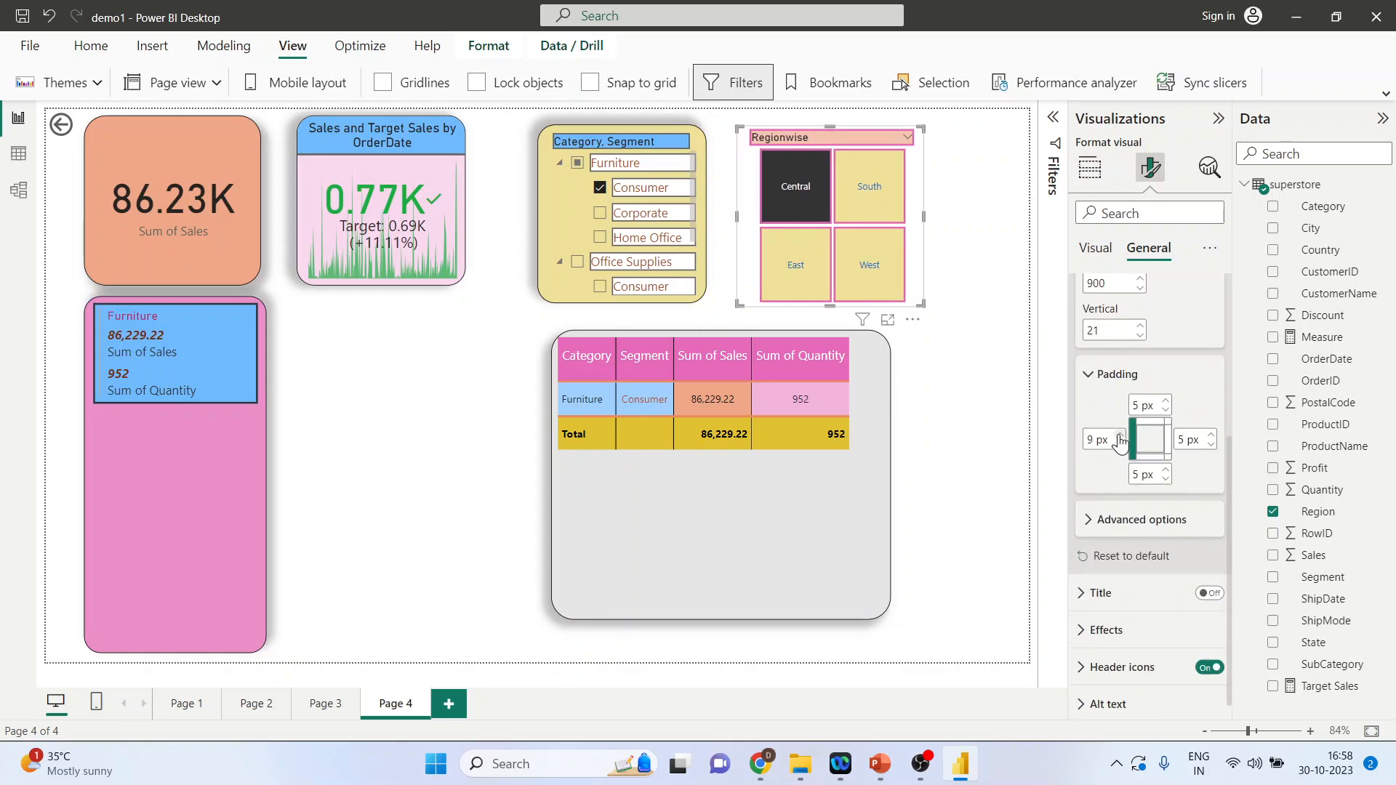
click(1120, 444)
click(1120, 444)
click(1119, 444)
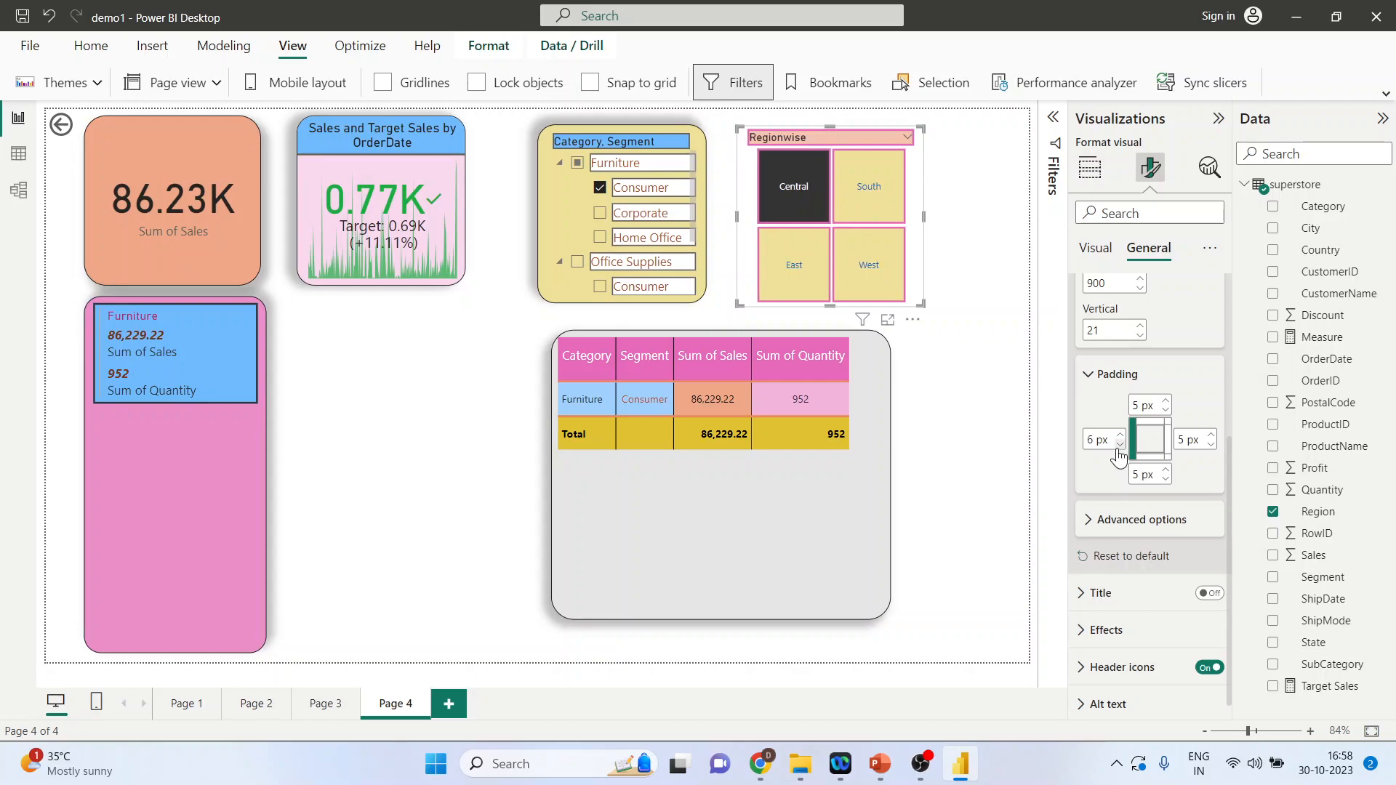
Set the Region slicer's right padding to 12 px
click(1211, 437)
click(1211, 436)
click(1211, 436)
click(1211, 436)
click(1210, 437)
click(1211, 436)
click(1211, 437)
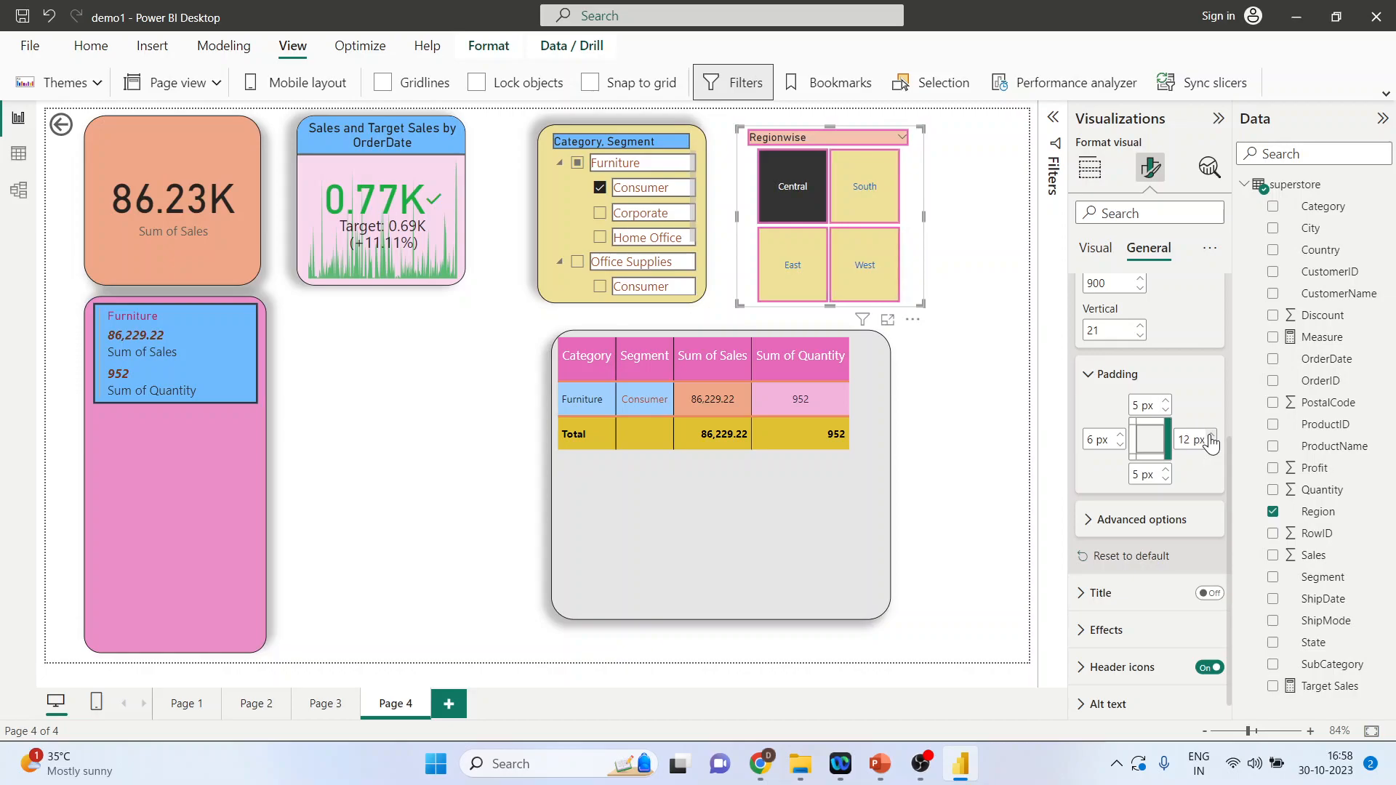
Set the Region slicer's top padding to 8 px and its bottom padding to 9 px
click(1166, 402)
click(1166, 402)
click(1166, 402)
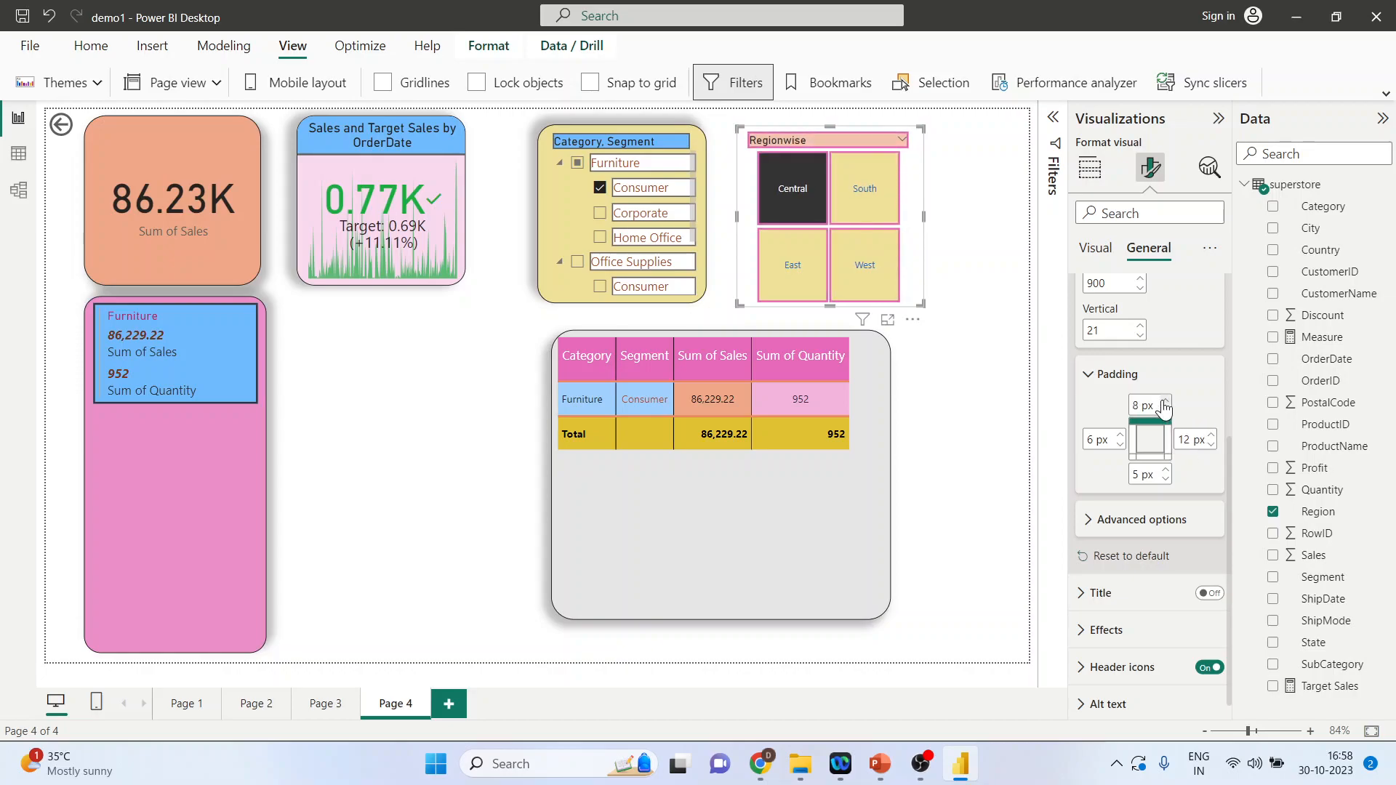
click(1165, 471)
click(1166, 470)
click(1165, 471)
click(1166, 471)
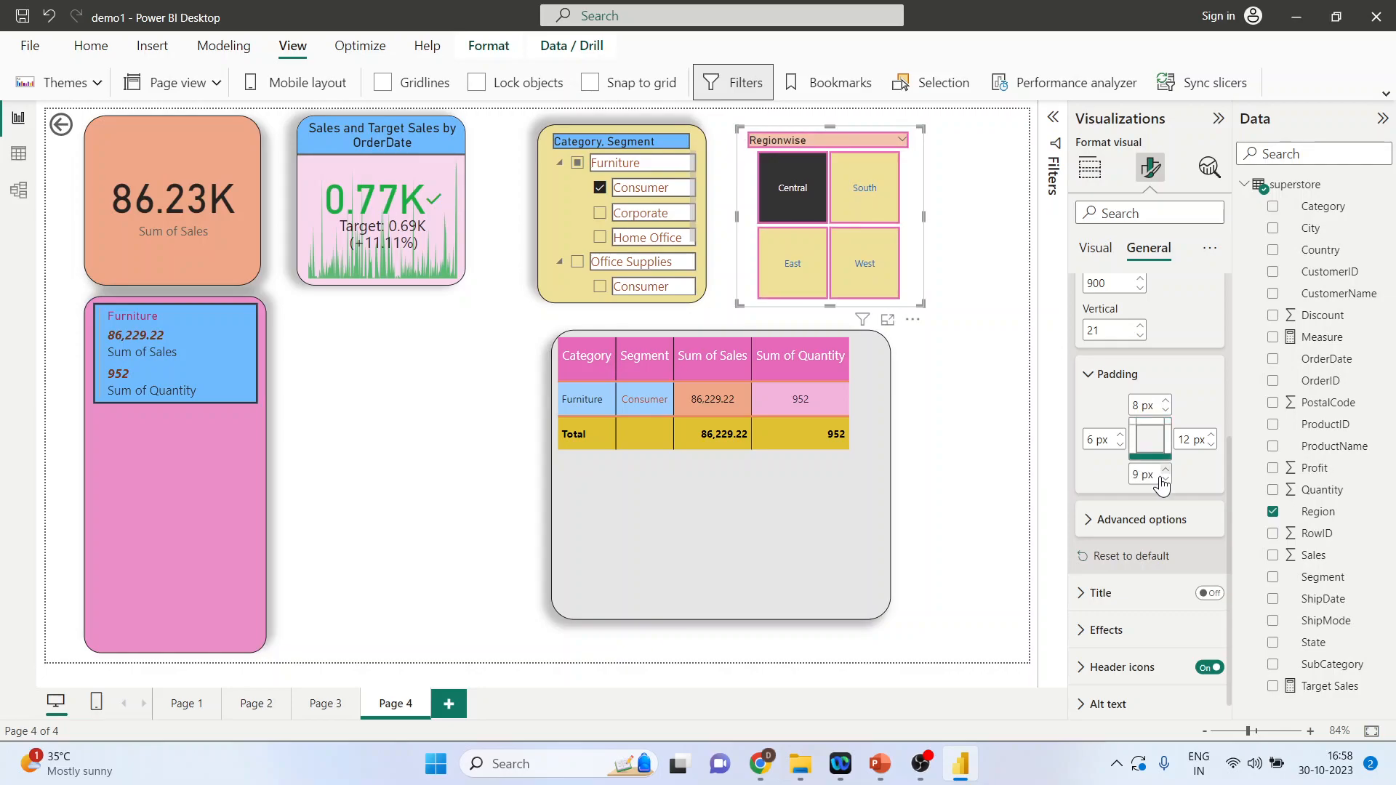
Give the whole Region slicer visual a blue background with 74% transparency
click(1099, 602)
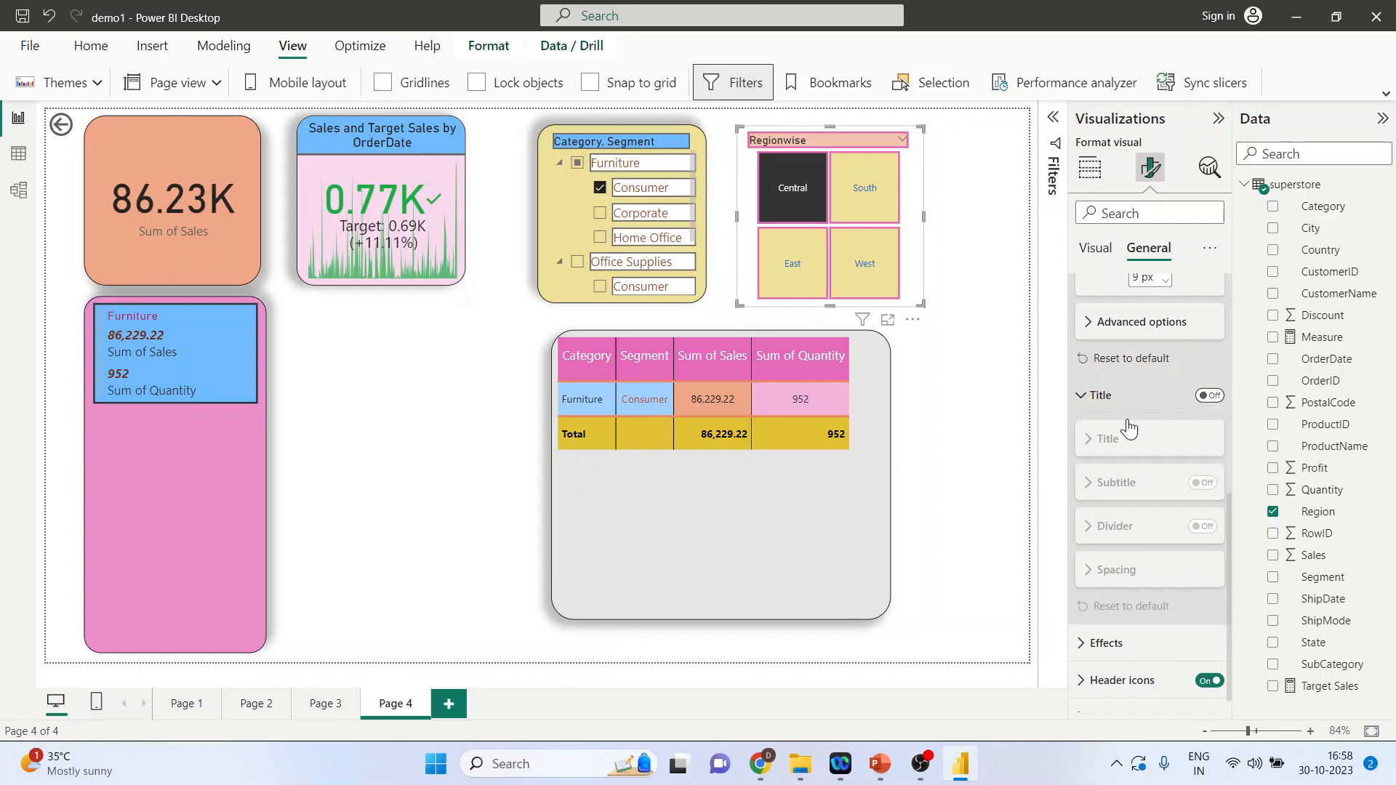
scroll(1157, 509, down, 1)
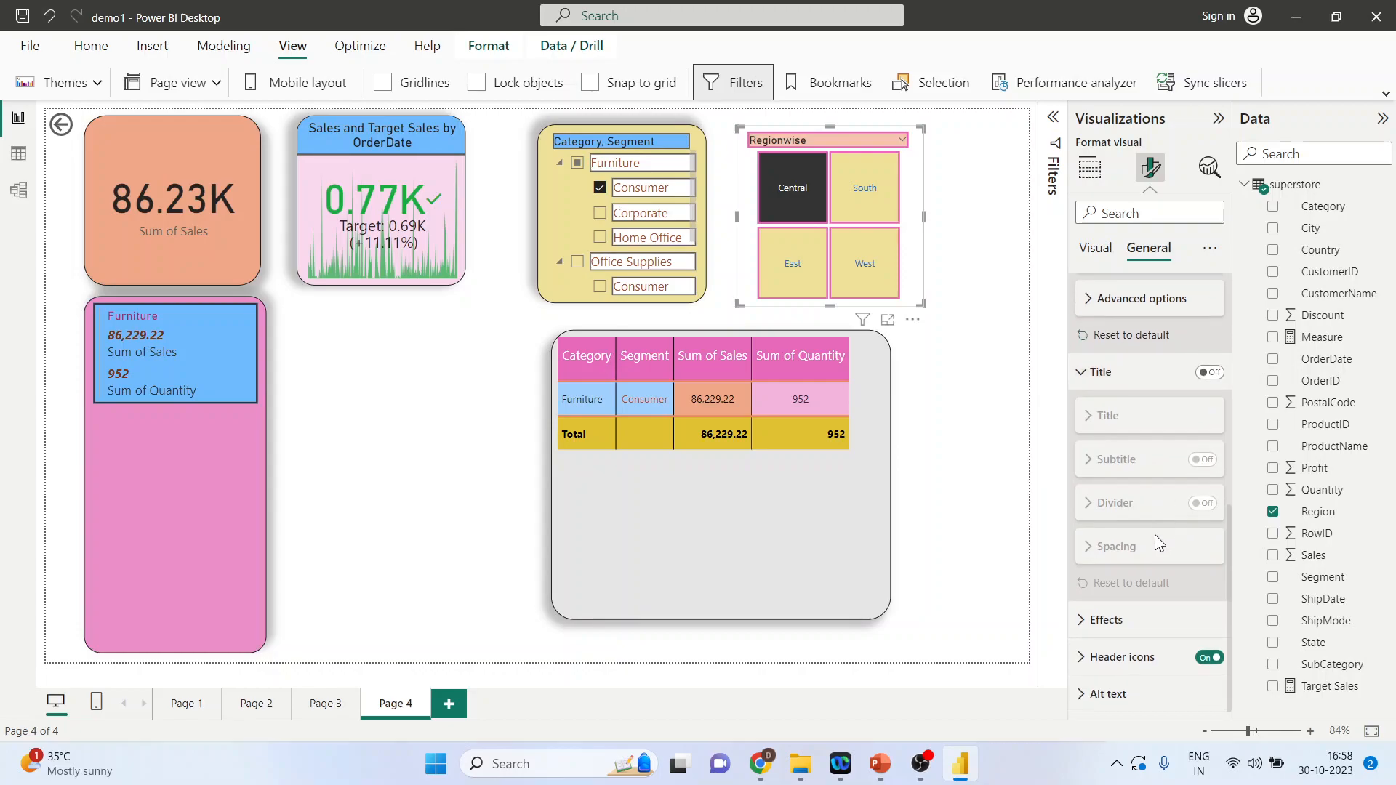
click(1095, 616)
scroll(1136, 590, down, 3)
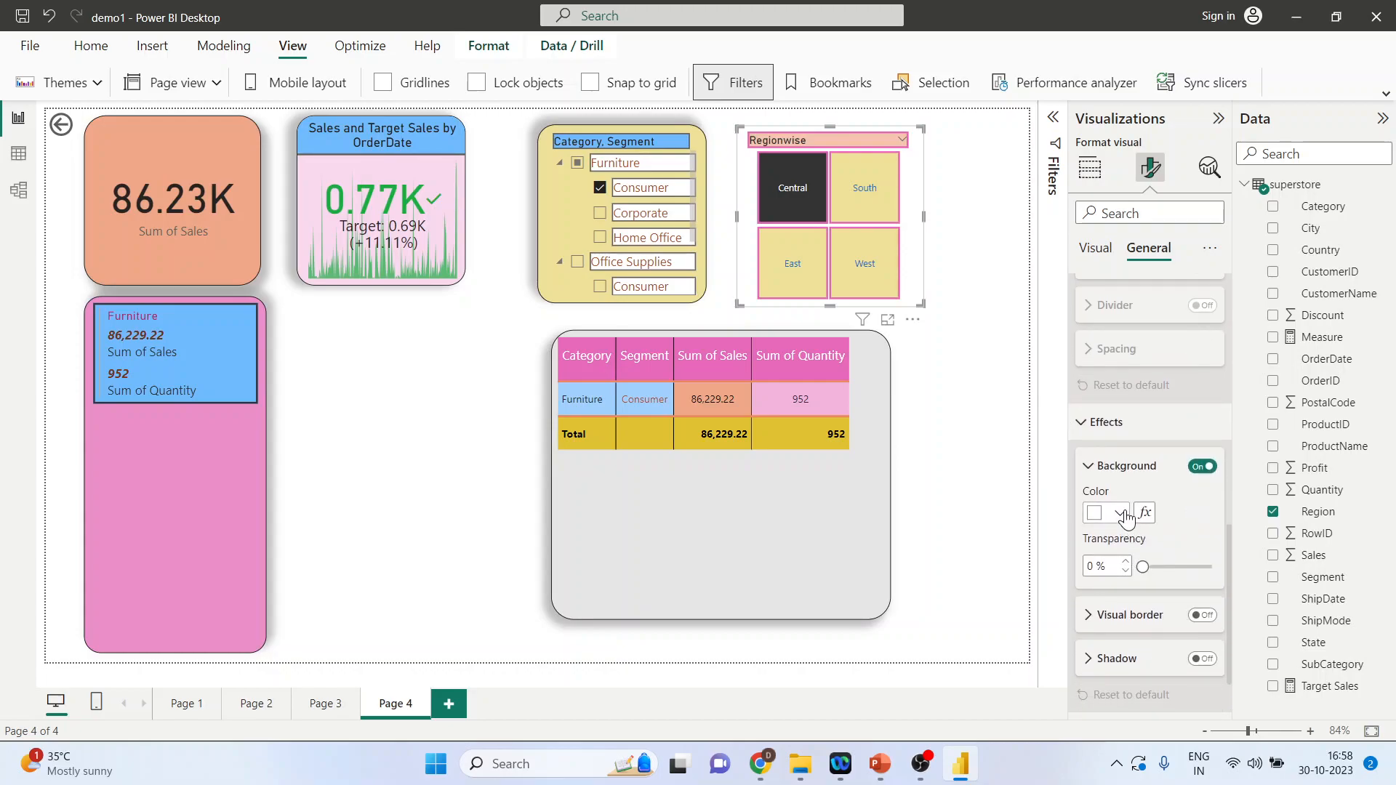
click(1112, 513)
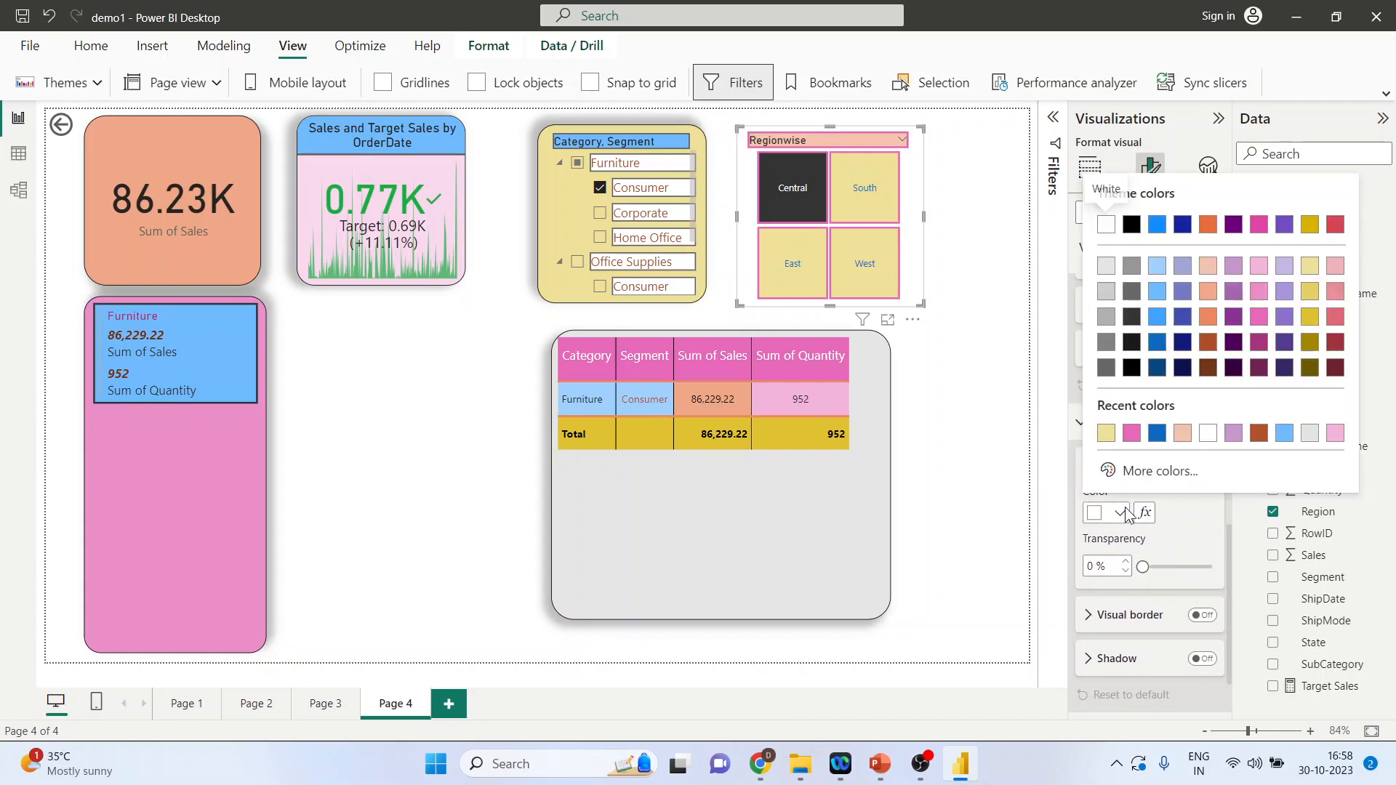
click(1157, 316)
drag(1142, 567, 1196, 567)
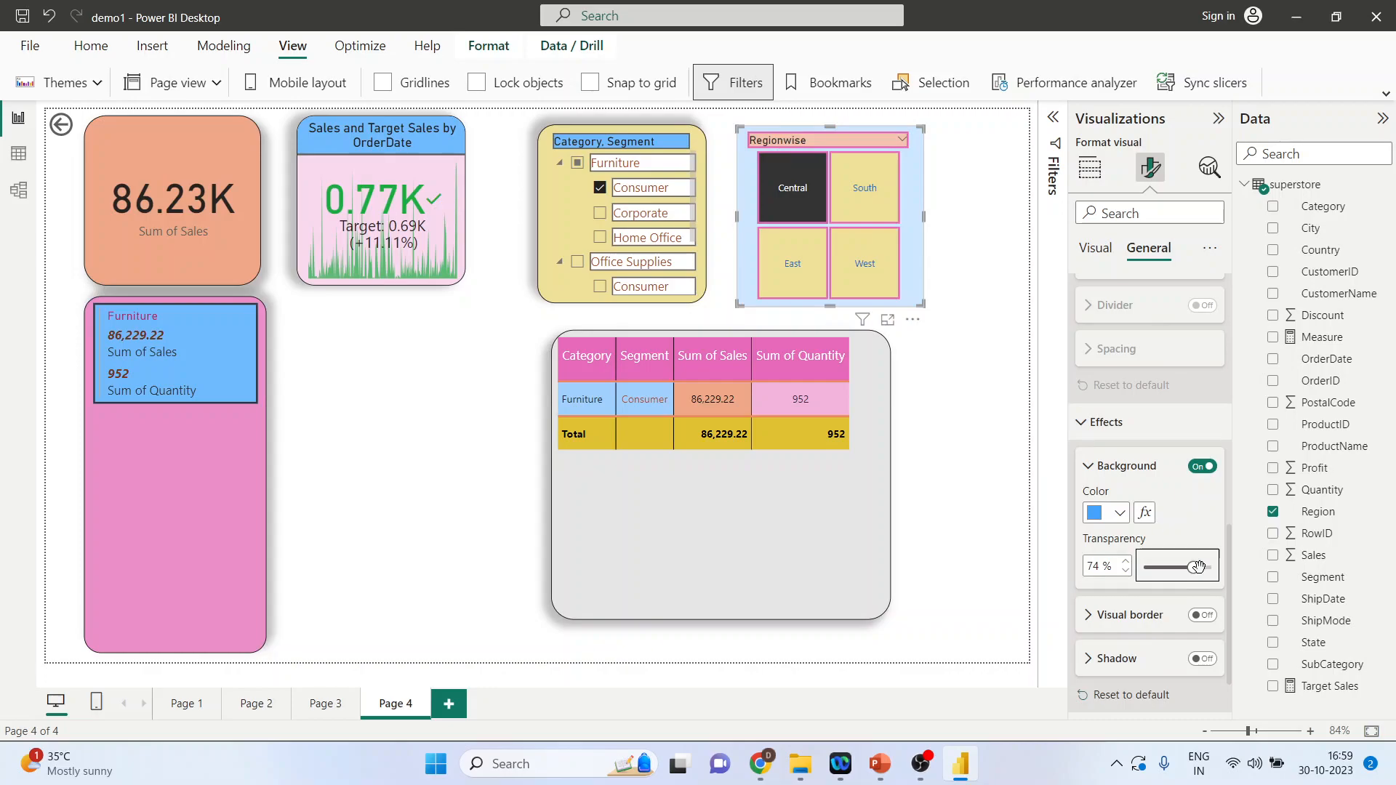
Turn on the Region slicer's visual border and round its corners to 21 px
click(1090, 618)
scroll(1136, 609, down, 3)
click(1203, 436)
drag(1143, 537, 1193, 537)
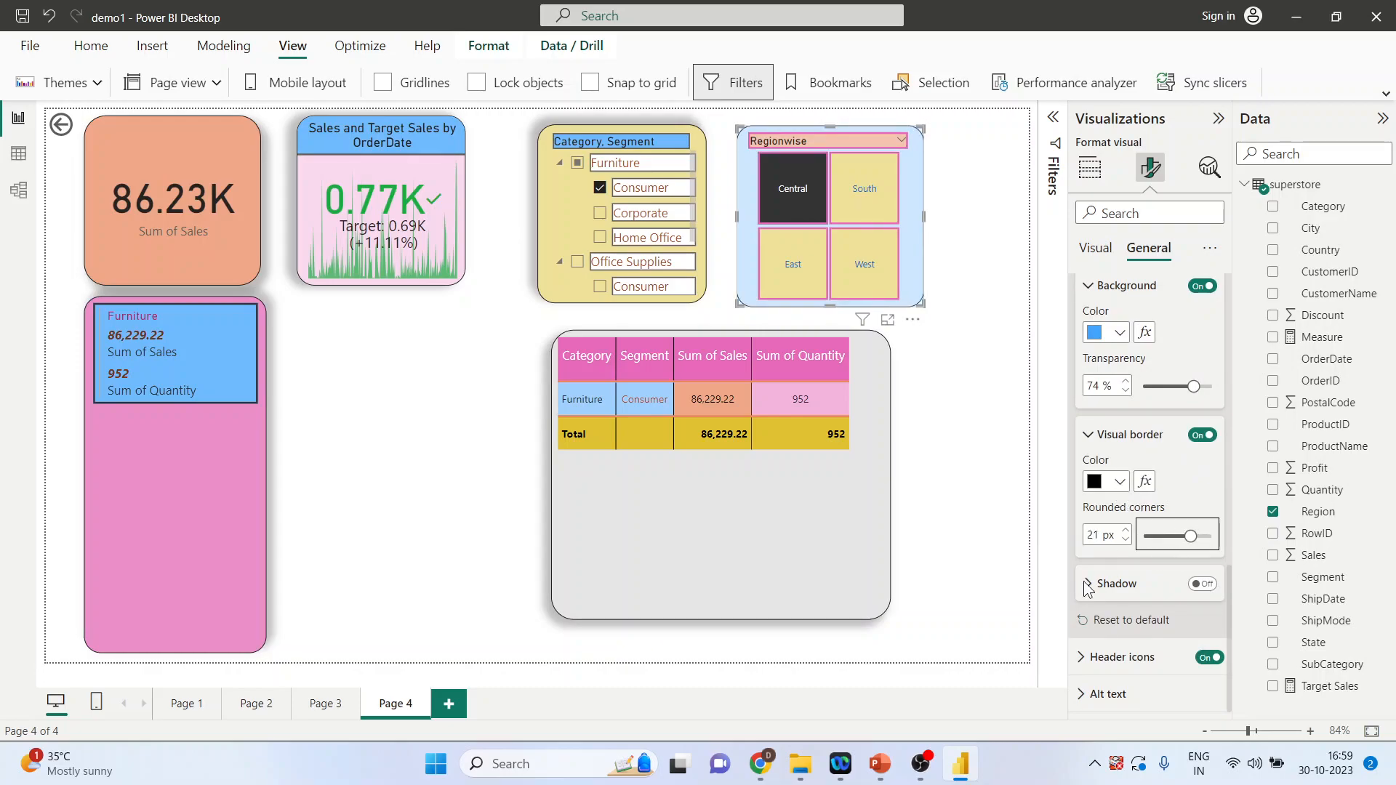
Turn on the Region slicer's shadow, set its color to dark blue, and deselect the visual
click(1203, 584)
click(1123, 593)
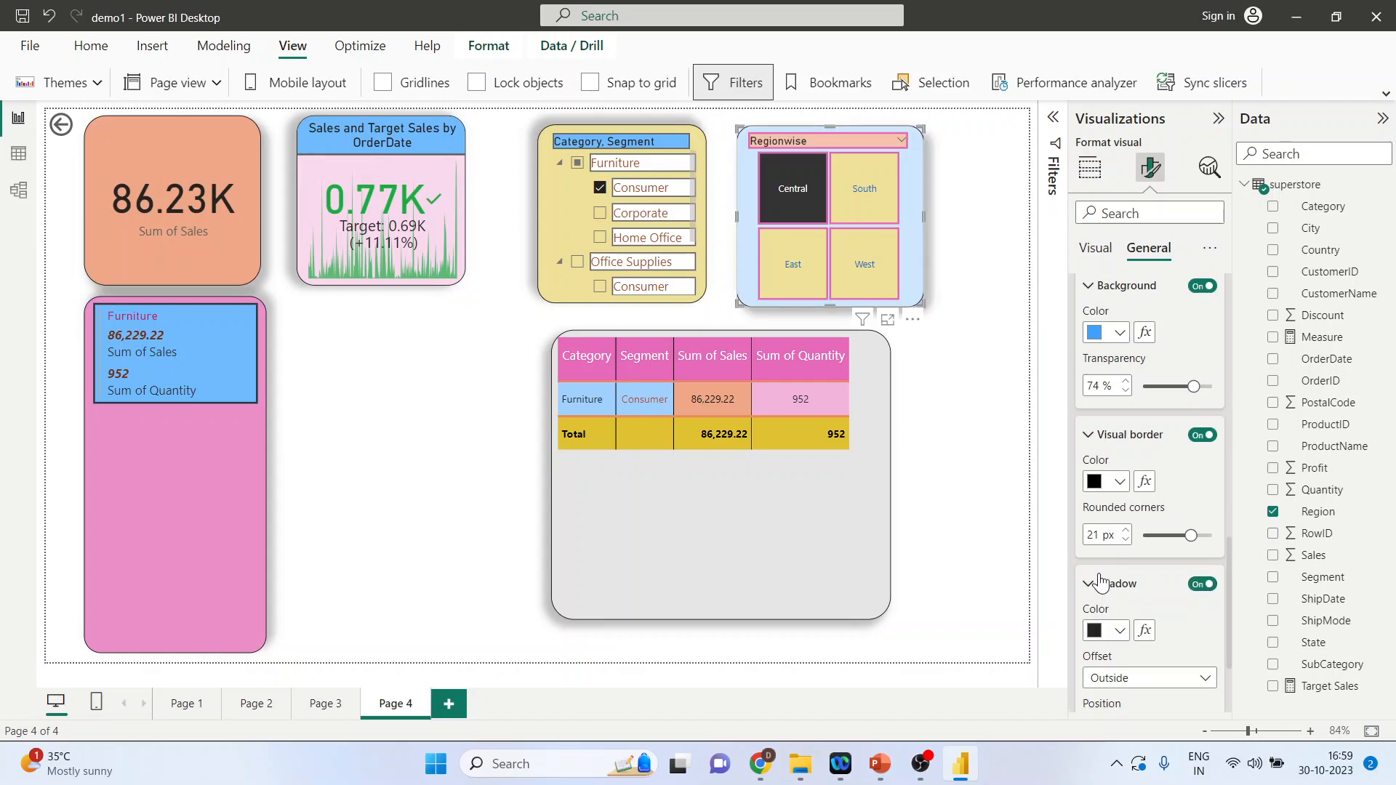
scroll(1127, 589, down, 2)
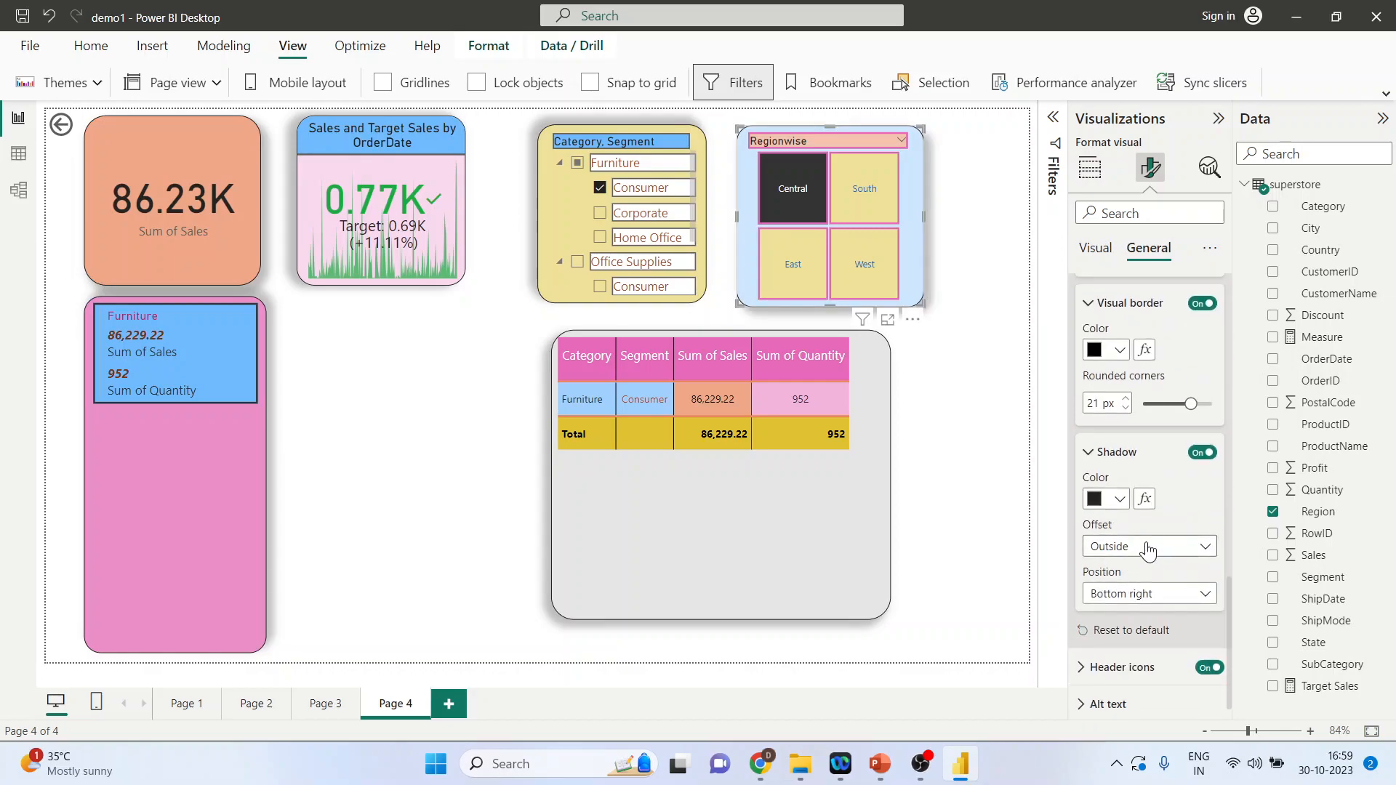
click(1119, 499)
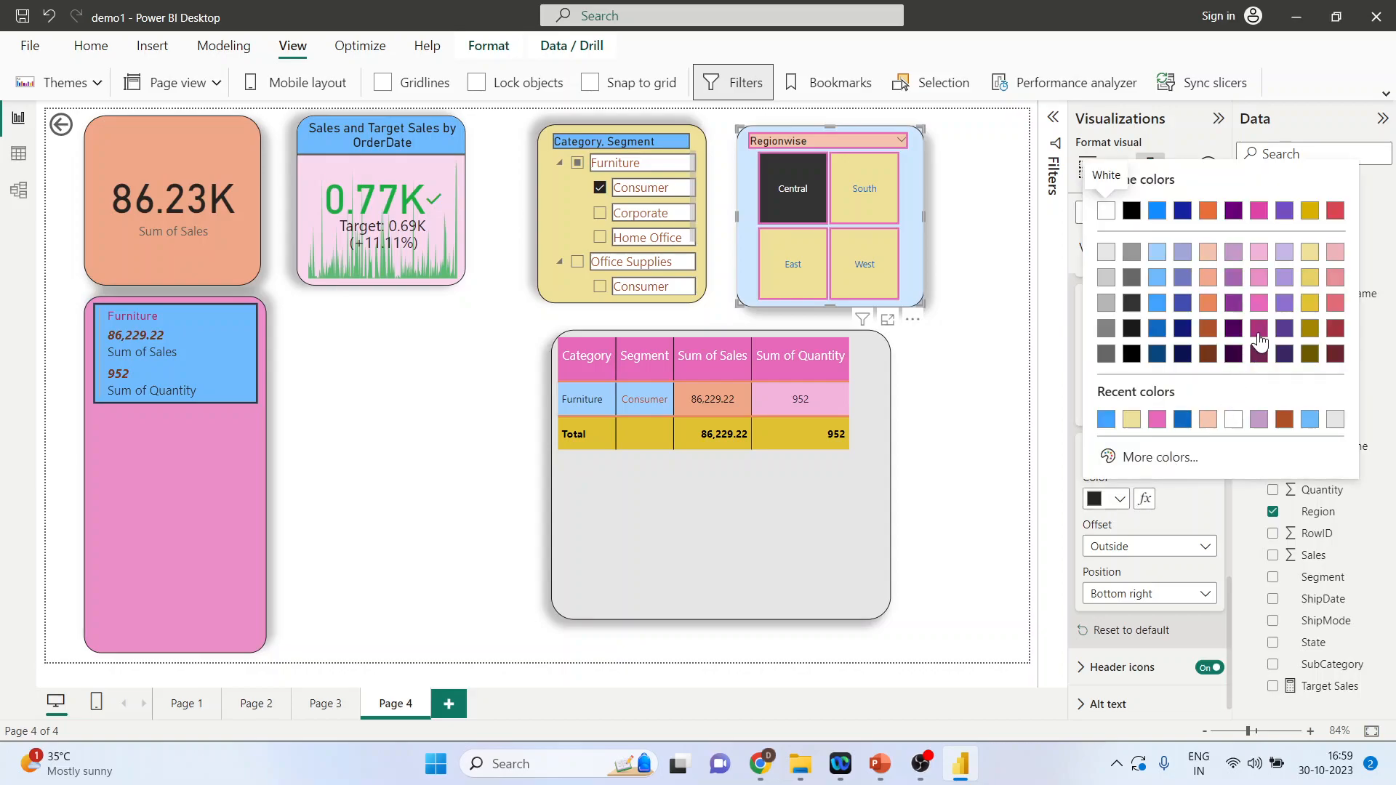
click(1159, 330)
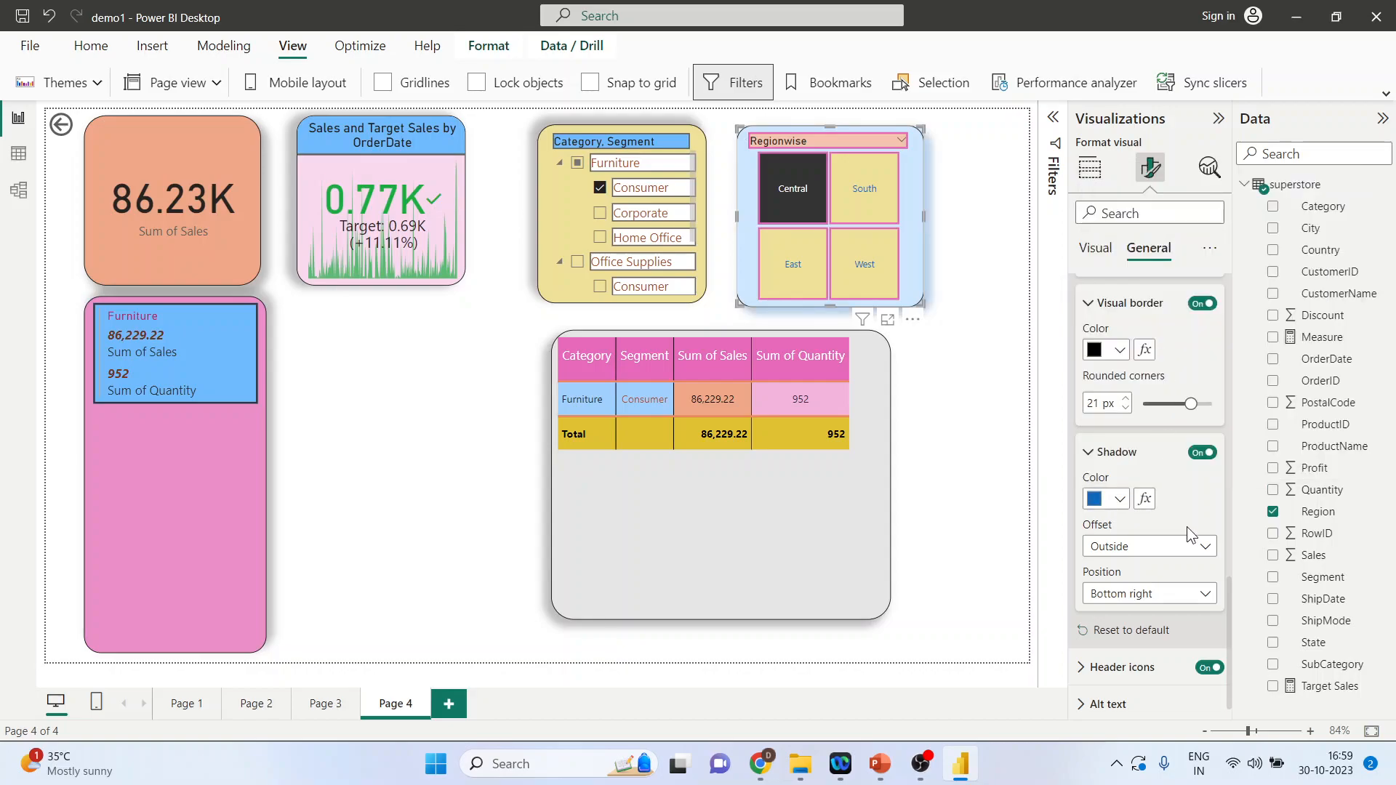
scroll(1187, 526, down, 1)
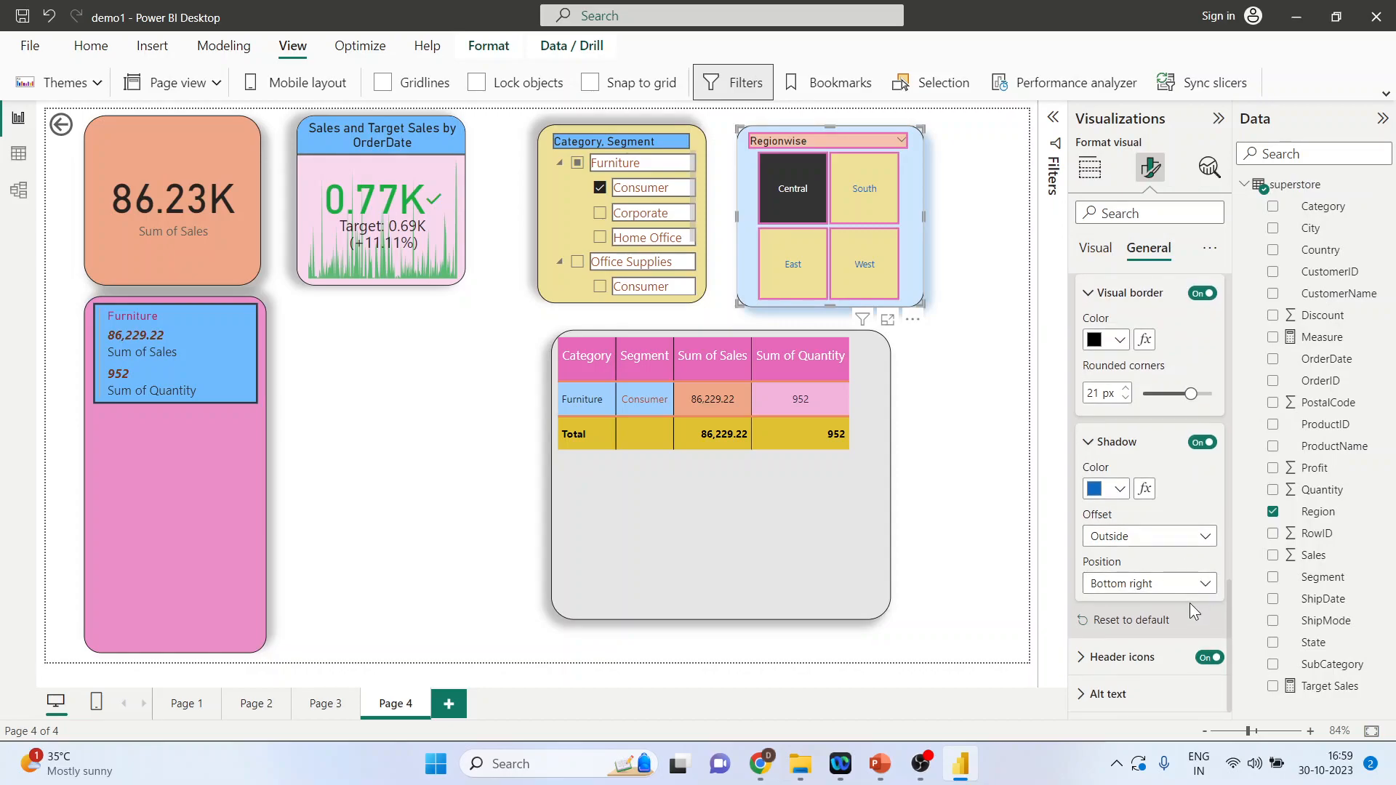
click(1004, 448)
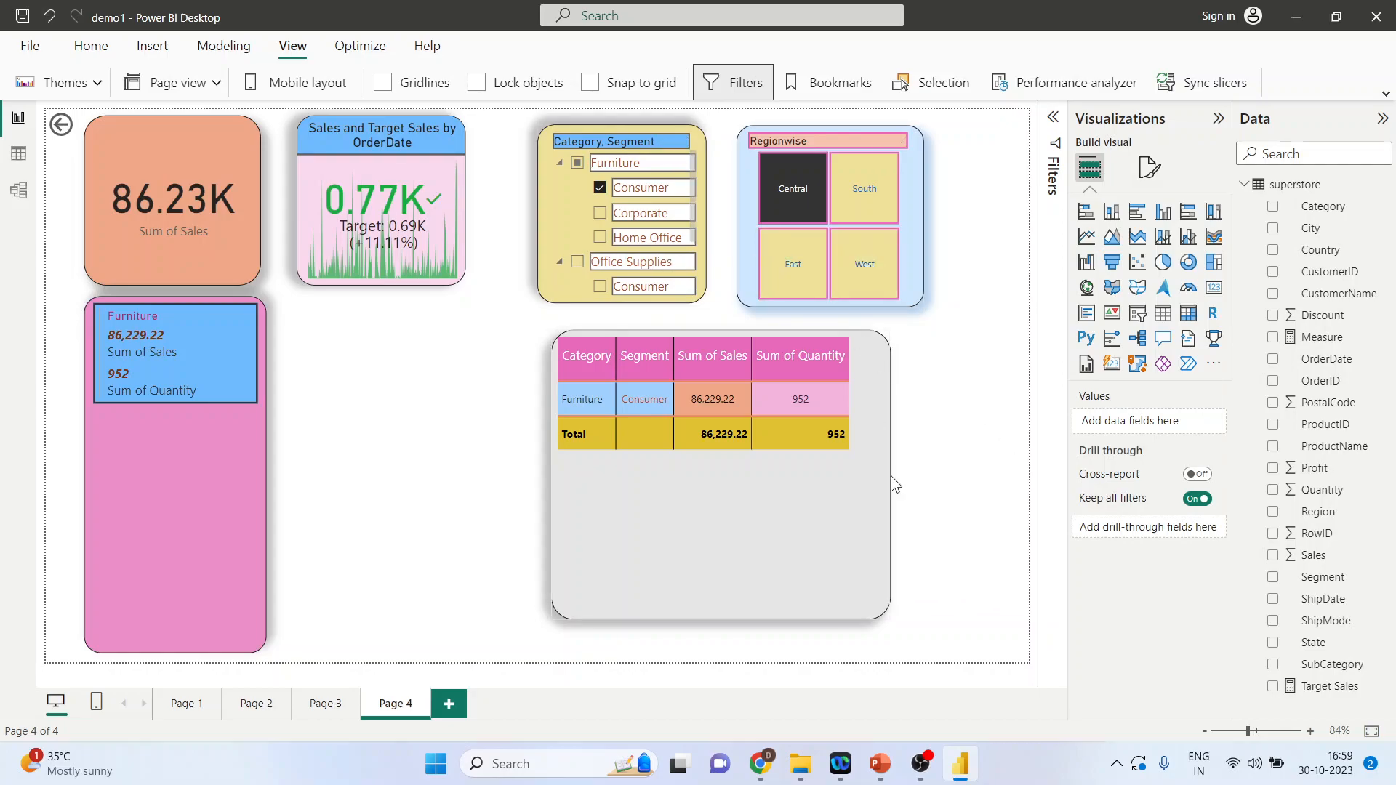
Switch to the Power BI slide presentation in PowerPoint and start the slide show from slide 2
mouse_move(879, 764)
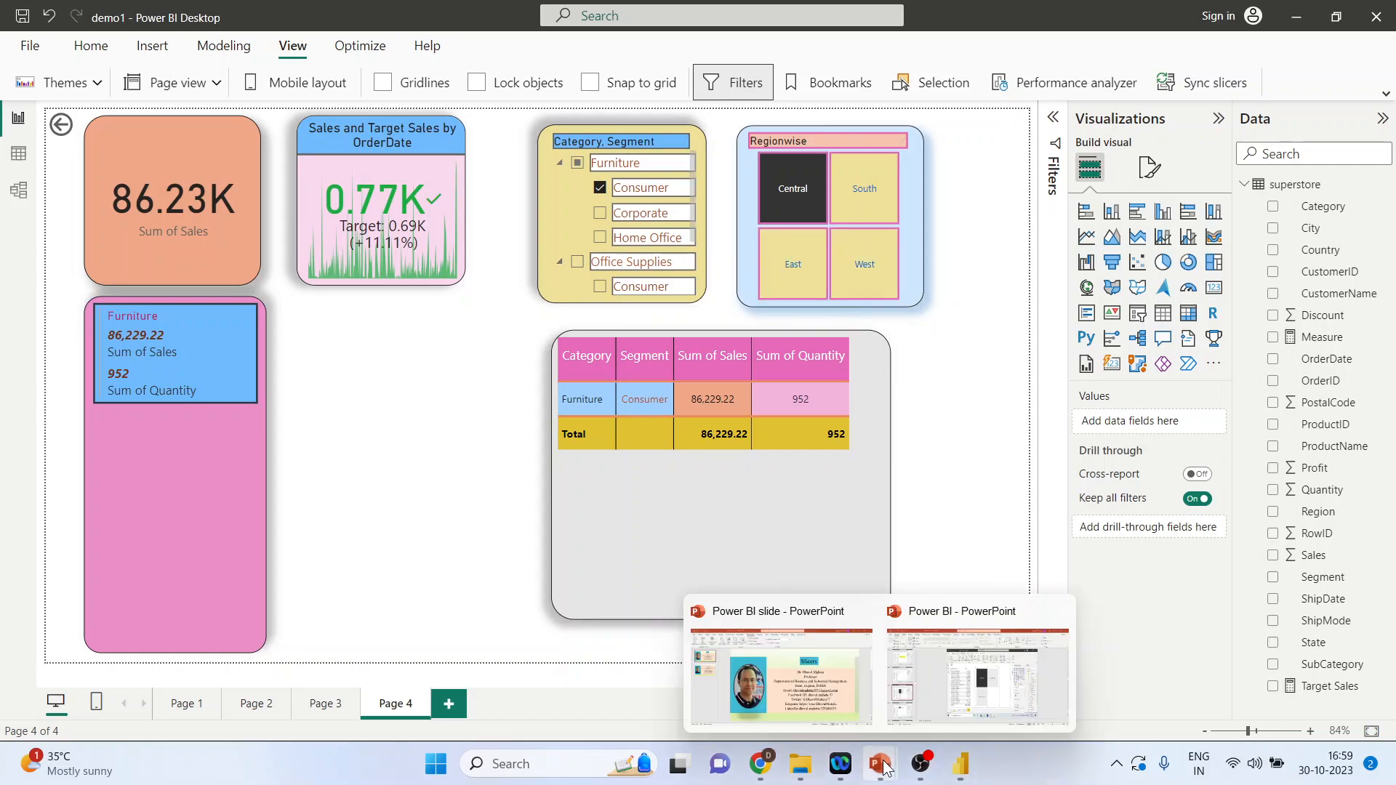
click(830, 705)
click(136, 345)
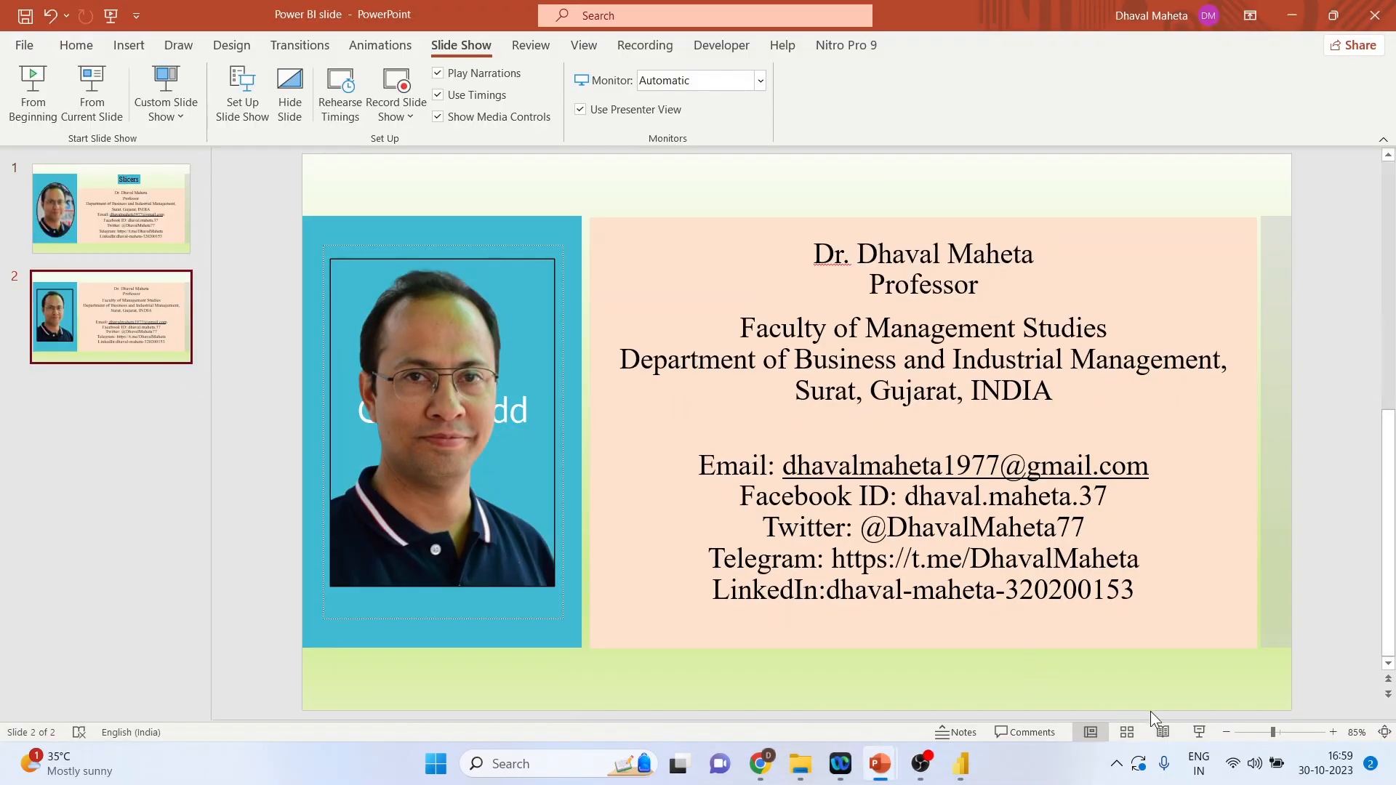
click(1199, 732)
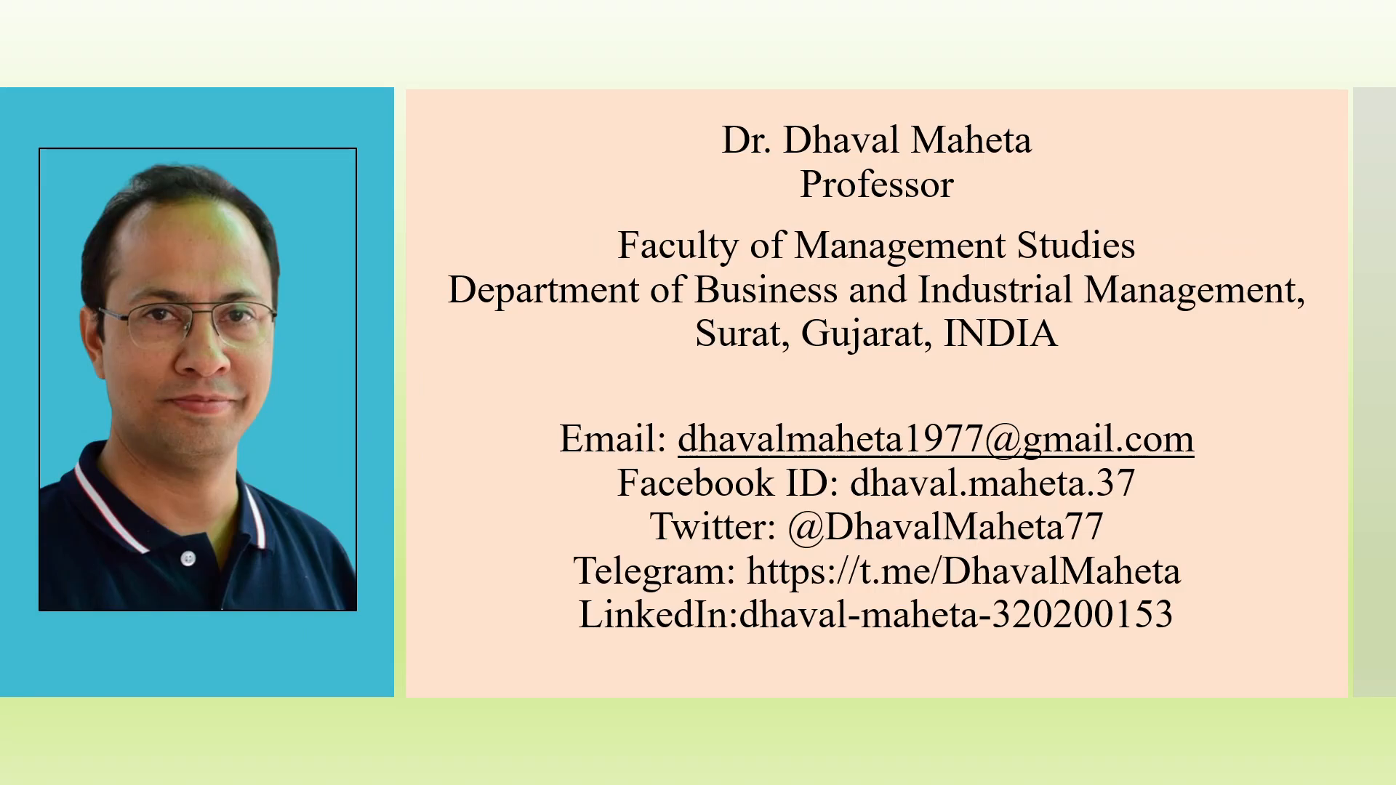